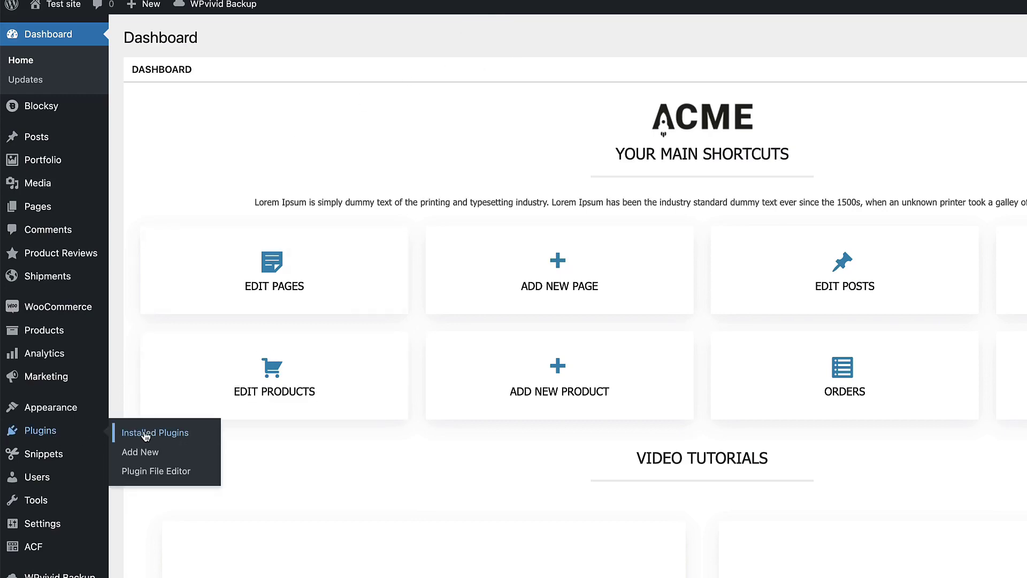
- Fetch your WordPress.org favorite plugins in the Add New Plugins Favorites tab by username
{"action": "left_click", "coordinate": [140, 456]}
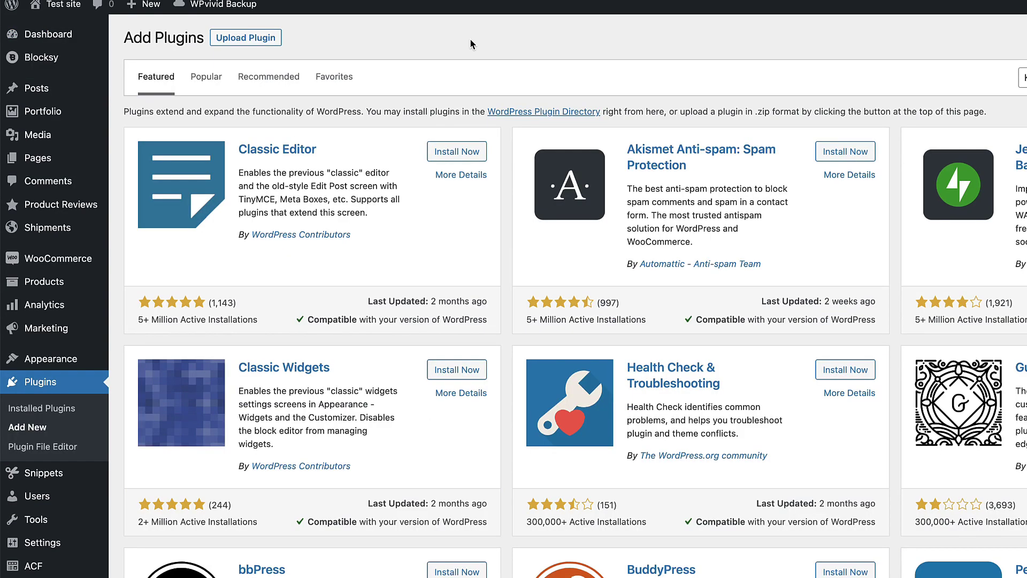
{"action": "left_click", "coordinate": [330, 84]}
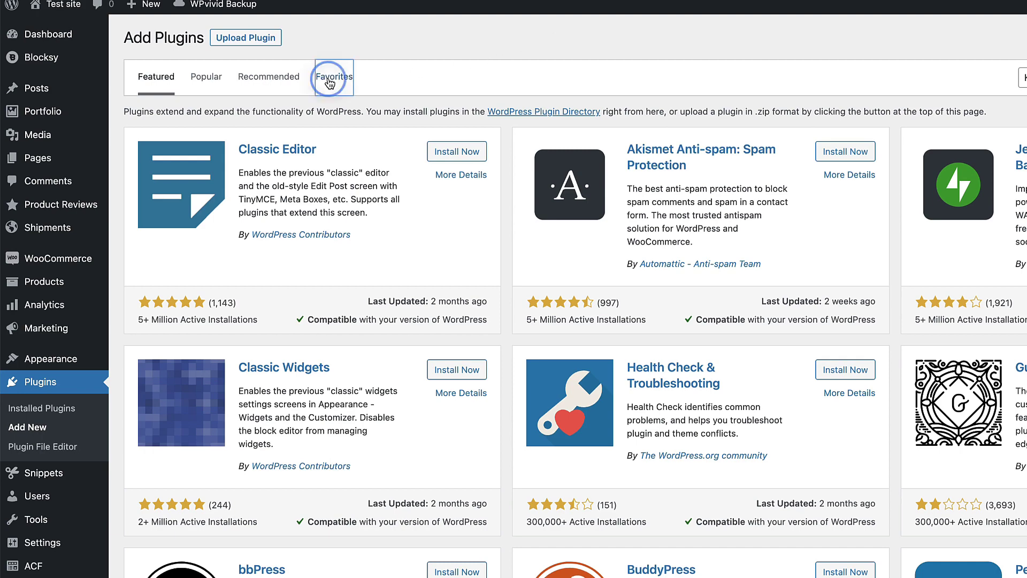
{"action": "left_click", "coordinate": [277, 138]}
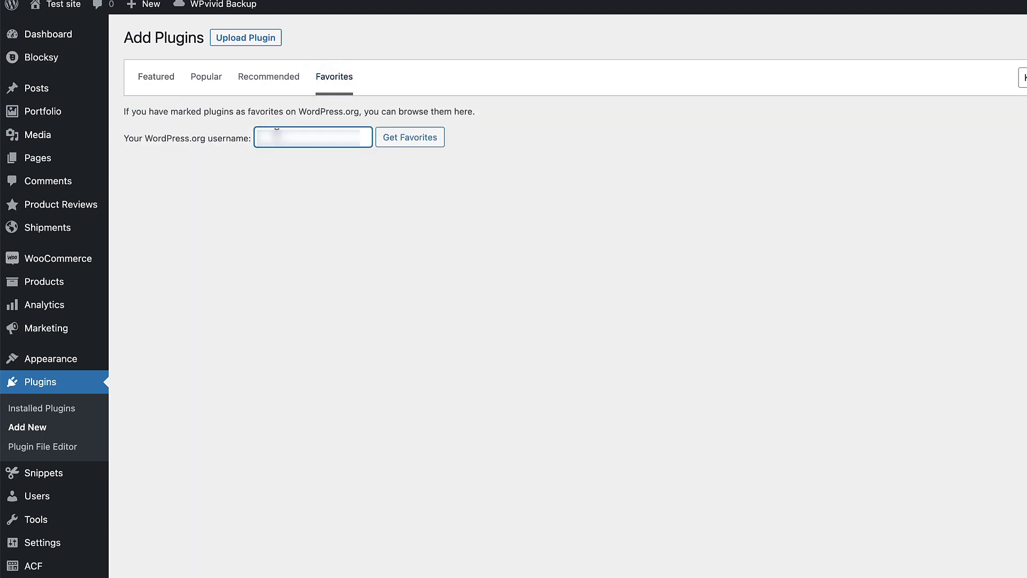
{"action": "key", "text": "Return"}
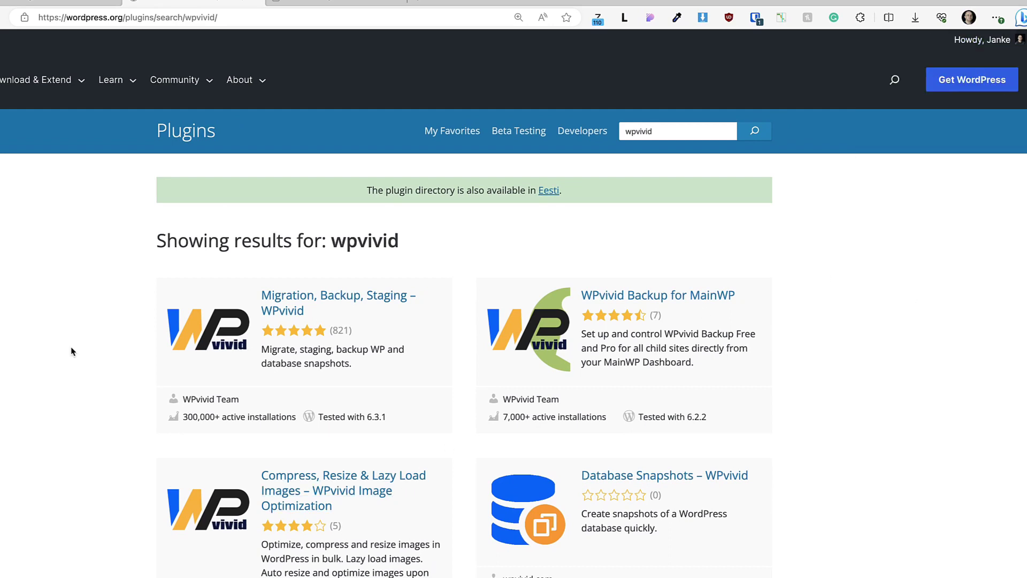
{"action": "scroll", "coordinate": [71, 351], "scroll_direction": "down", "scroll_amount": 1}
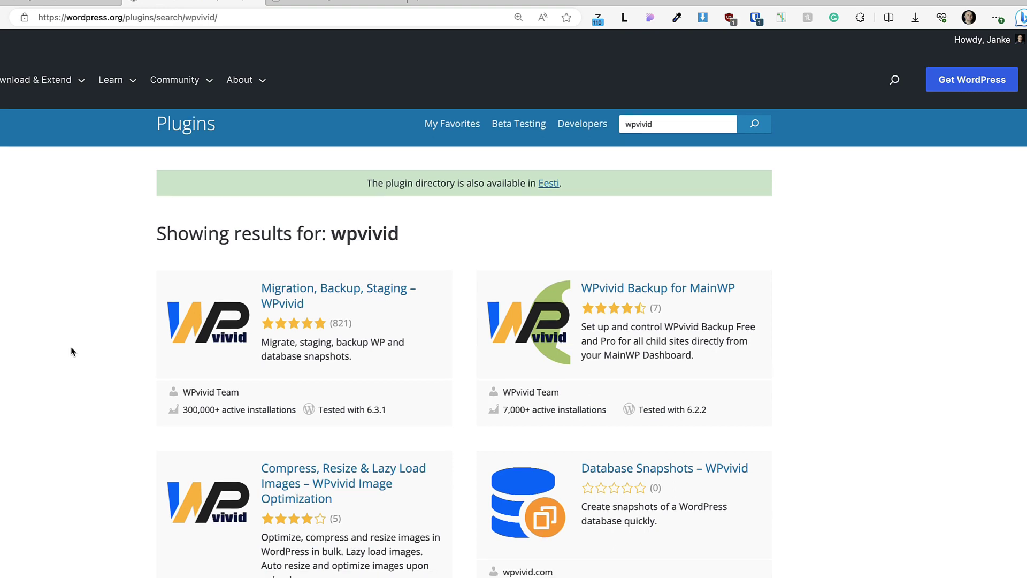
- Open the Compress, Resize & Lazy Load Images plugin page, then view your profile's favorite plugins
{"action": "left_click", "coordinate": [342, 446]}
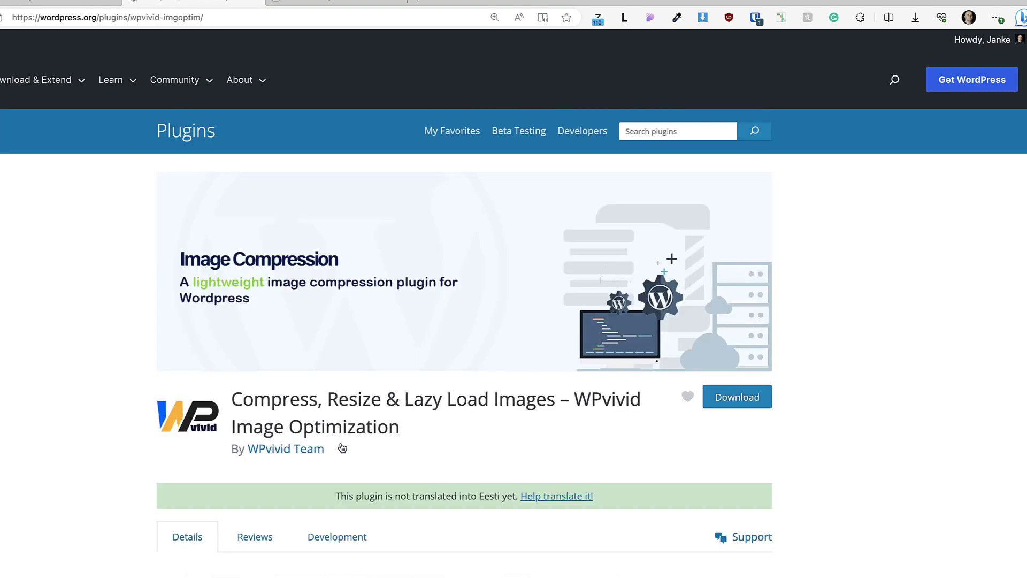
{"action": "scroll", "coordinate": [966, 420], "scroll_direction": "down", "scroll_amount": 1}
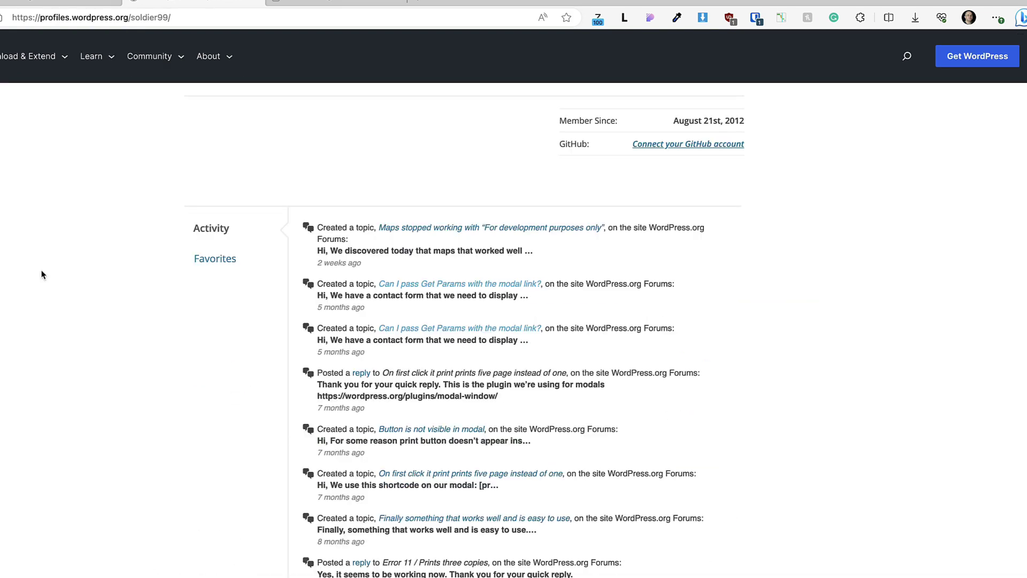
{"action": "left_click", "coordinate": [210, 259]}
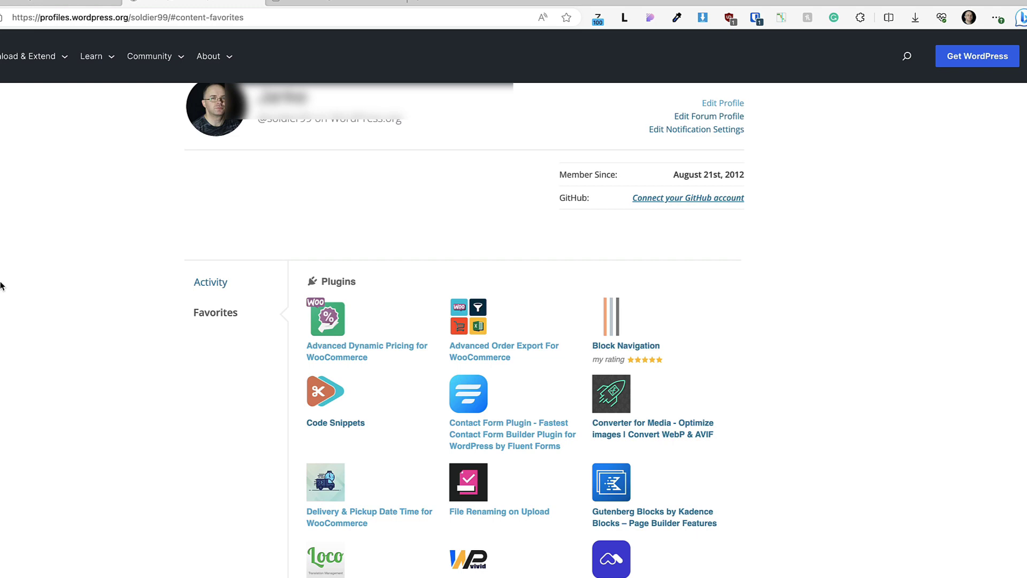
{"action": "scroll", "coordinate": [0, 285], "scroll_direction": "down", "scroll_amount": 1}
{"action": "scroll", "coordinate": [0, 286], "scroll_direction": "down", "scroll_amount": 1}
{"action": "scroll", "coordinate": [0, 285], "scroll_direction": "down", "scroll_amount": 1}
{"action": "scroll", "coordinate": [0, 284], "scroll_direction": "down", "scroll_amount": 3}
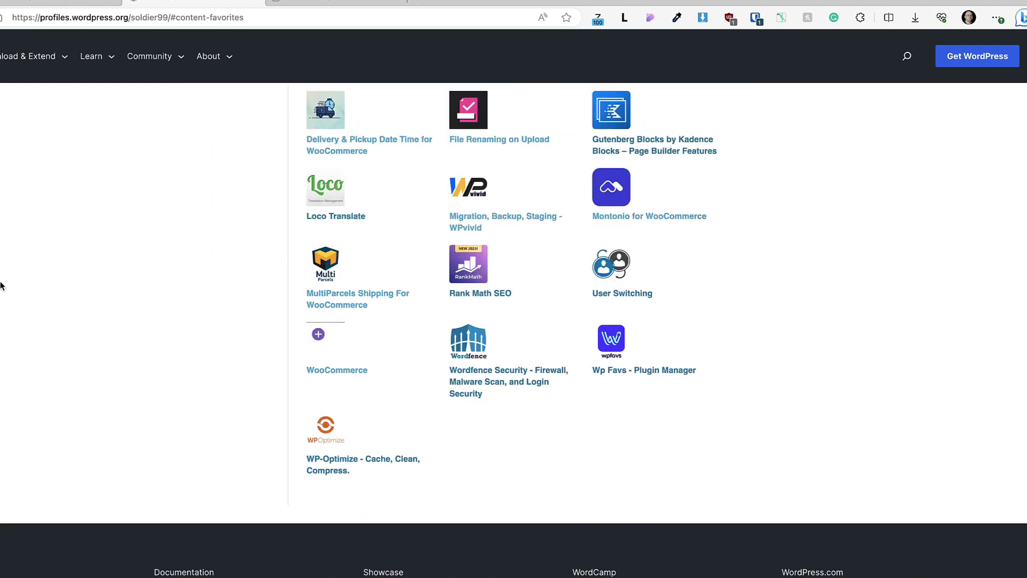
{"action": "scroll", "coordinate": [1, 285], "scroll_direction": "up", "scroll_amount": 10}
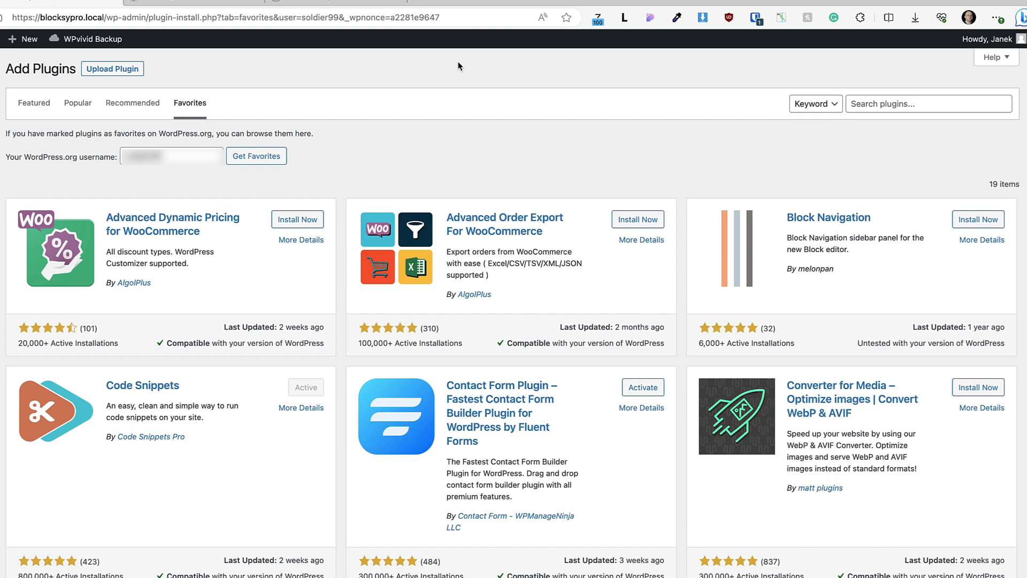
{"action": "mouse_move", "coordinate": [32, 96]}
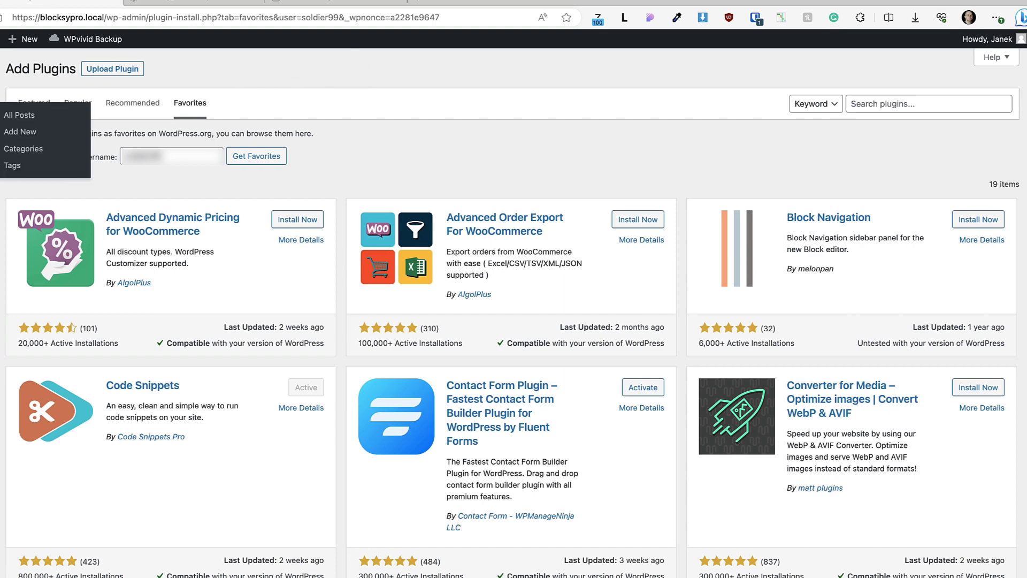
- In All Posts Screen Options, uncheck Tags and Comments and apply 50 items per page
{"action": "left_click", "coordinate": [7, 115]}
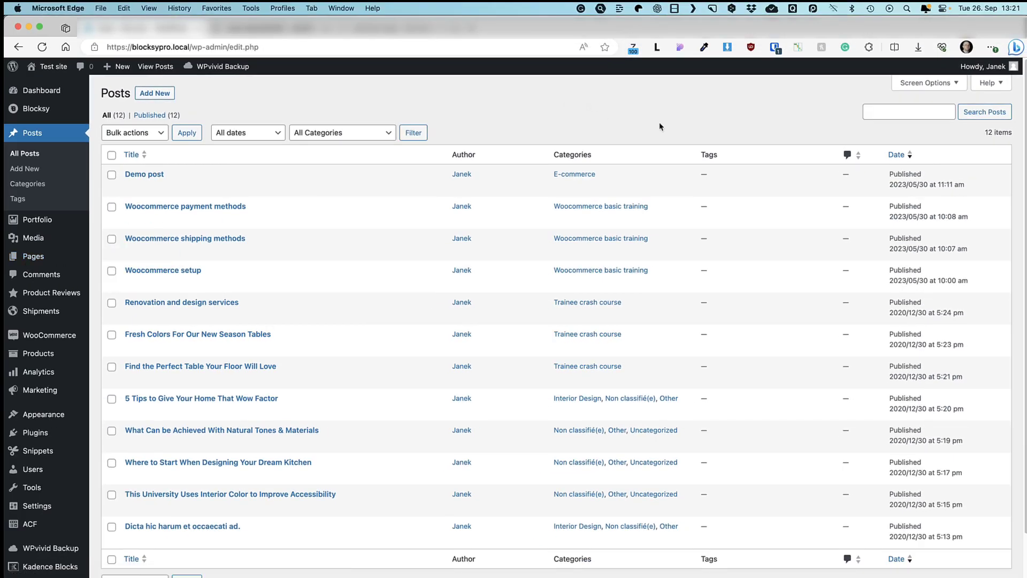
{"action": "left_click", "coordinate": [944, 85]}
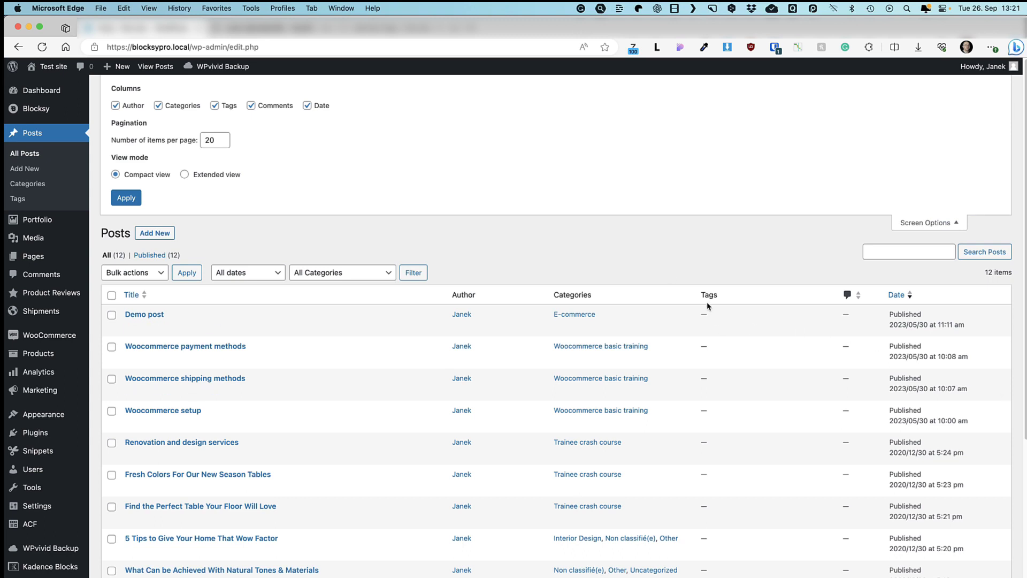
{"action": "left_click", "coordinate": [215, 106]}
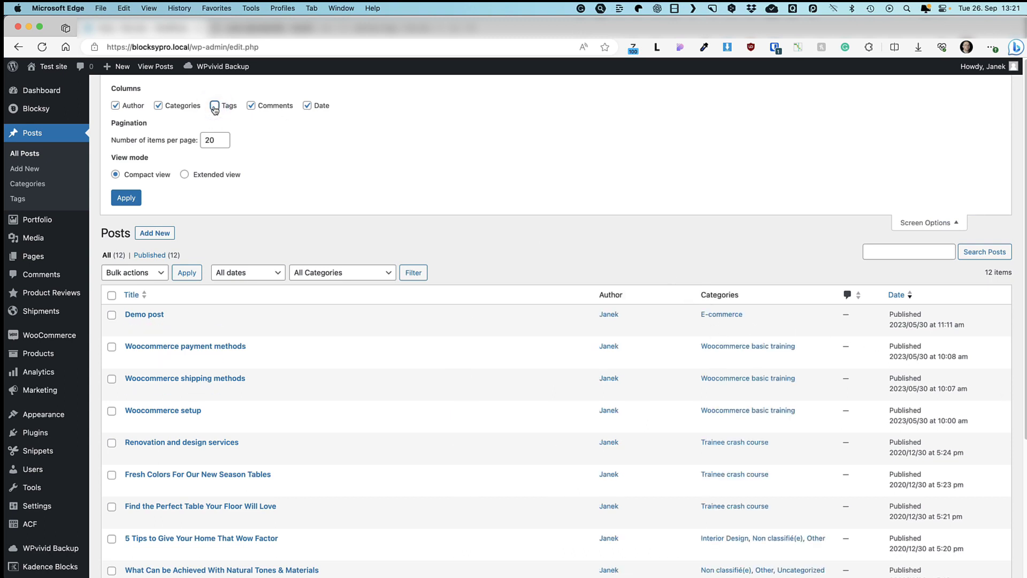
{"action": "left_click", "coordinate": [251, 106]}
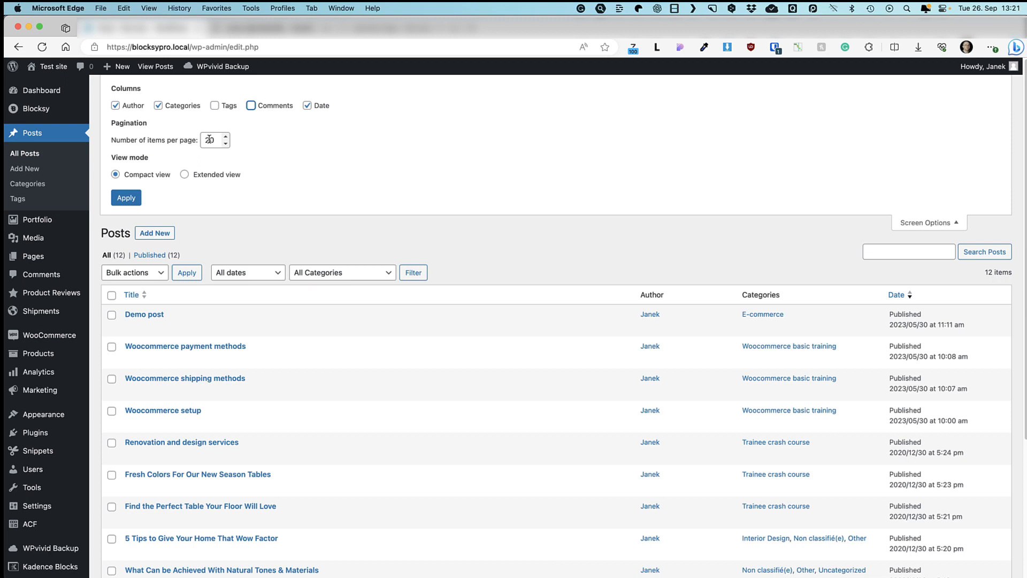
{"action": "double_click", "coordinate": [208, 140]}
{"action": "type", "text": "50"}
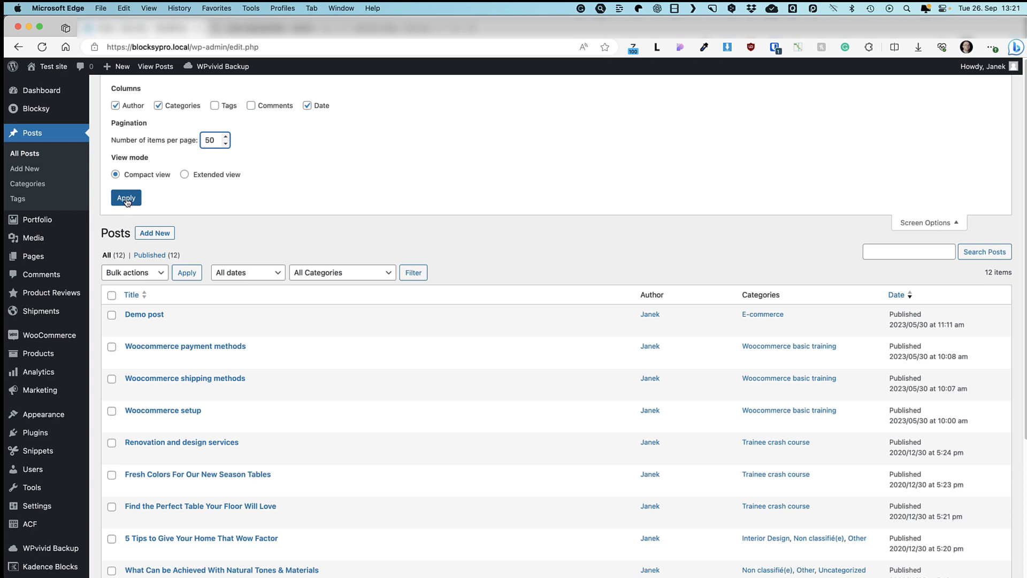
{"action": "left_click", "coordinate": [127, 198]}
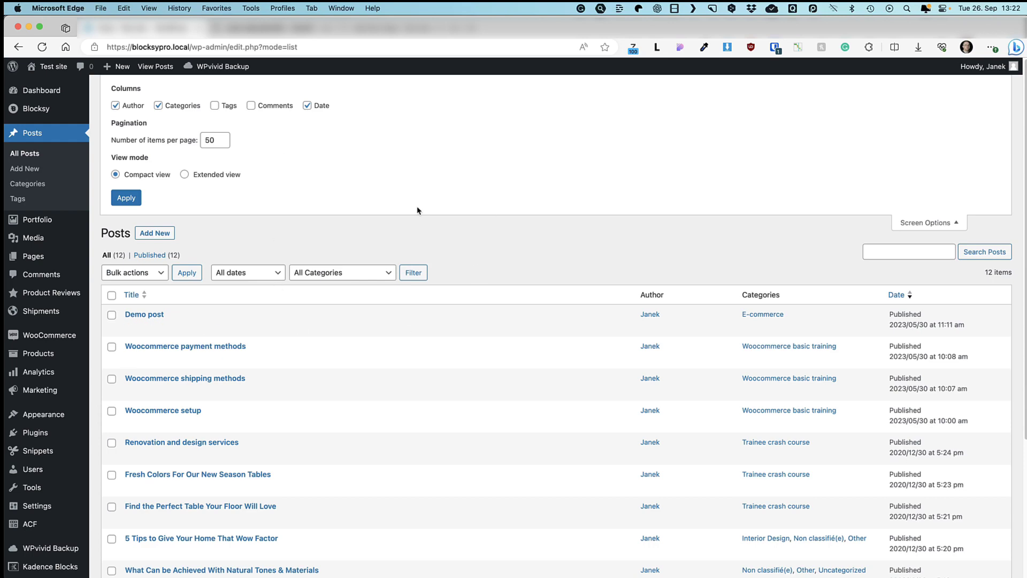
{"action": "left_click", "coordinate": [933, 225]}
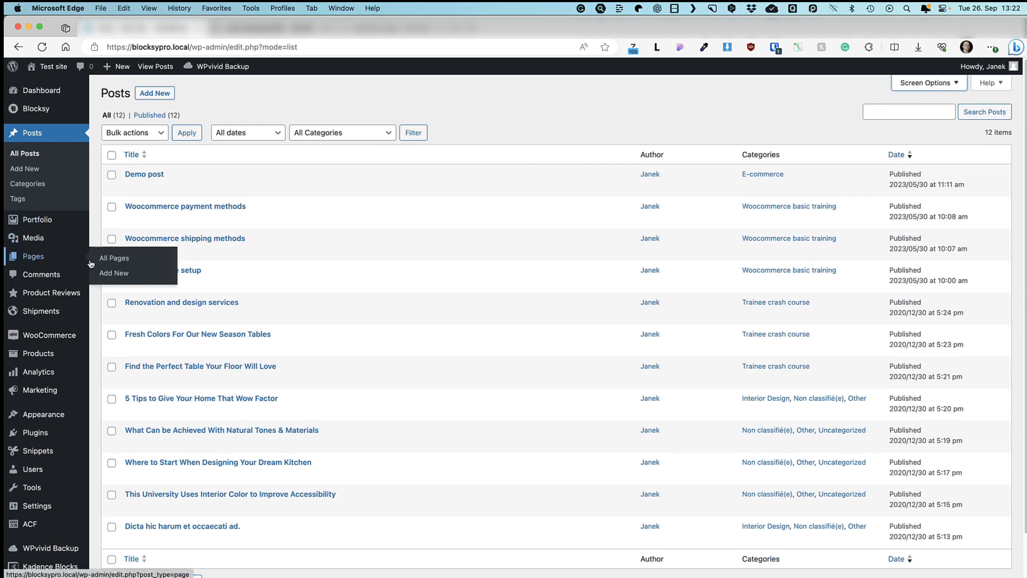
- Open All Products and review its Screen Options columns and pagination settings
{"action": "left_click", "coordinate": [100, 262]}
{"action": "mouse_move", "coordinate": [38, 353]}
{"action": "left_click", "coordinate": [132, 325]}
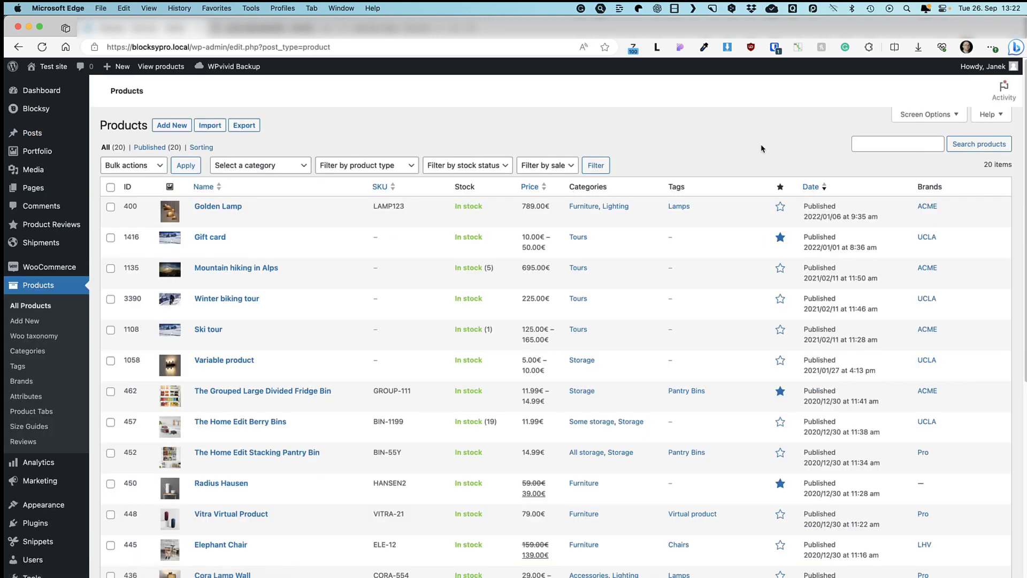
{"action": "left_click", "coordinate": [928, 117]}
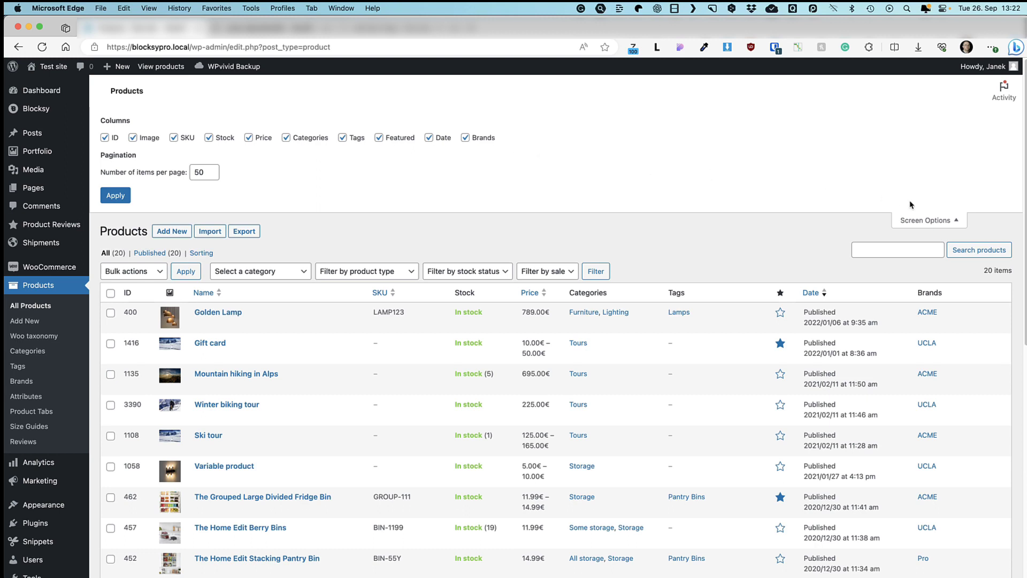
{"action": "left_click", "coordinate": [933, 220]}
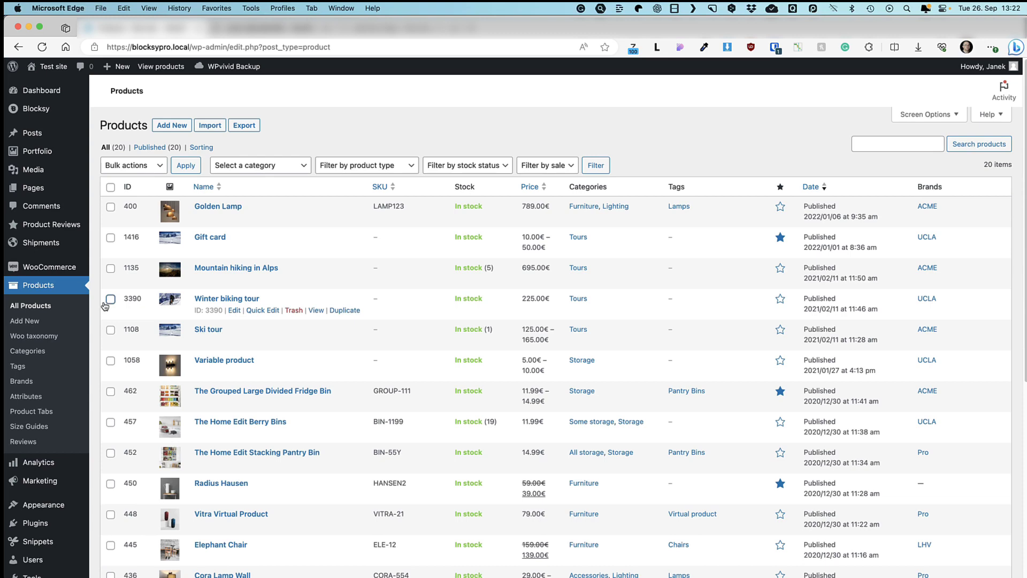
{"action": "mouse_move", "coordinate": [43, 505]}
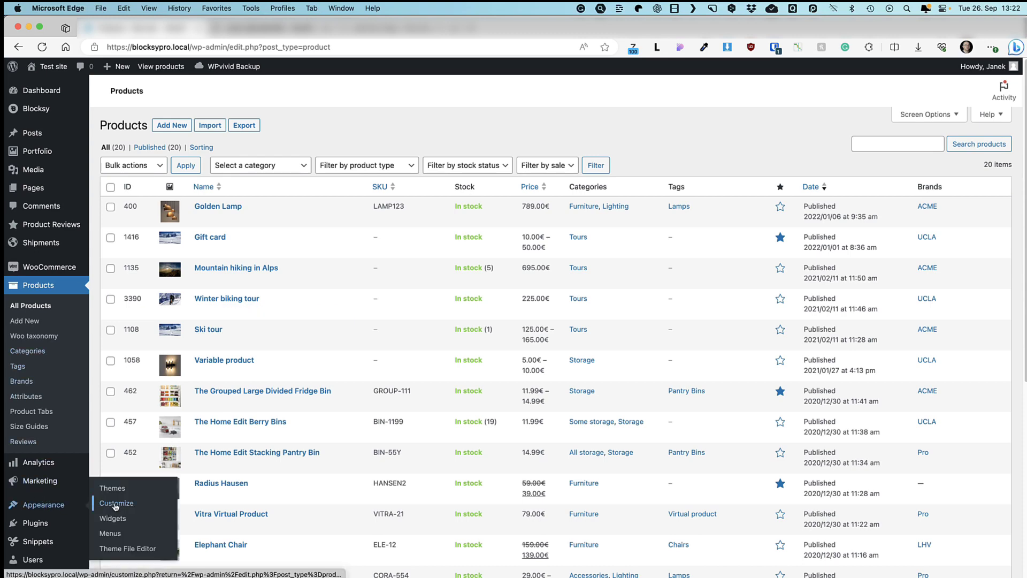
- In Menus Screen Options, uncheck Posts, Woo taxonomy, Categories and WooCommerce endpoints
{"action": "left_click", "coordinate": [111, 533]}
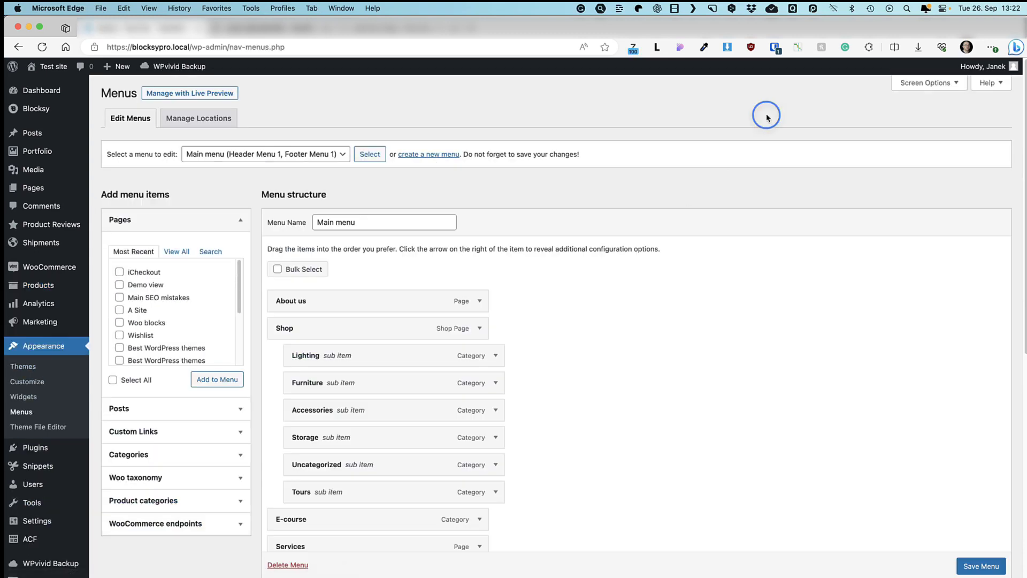
{"action": "left_click", "coordinate": [926, 84]}
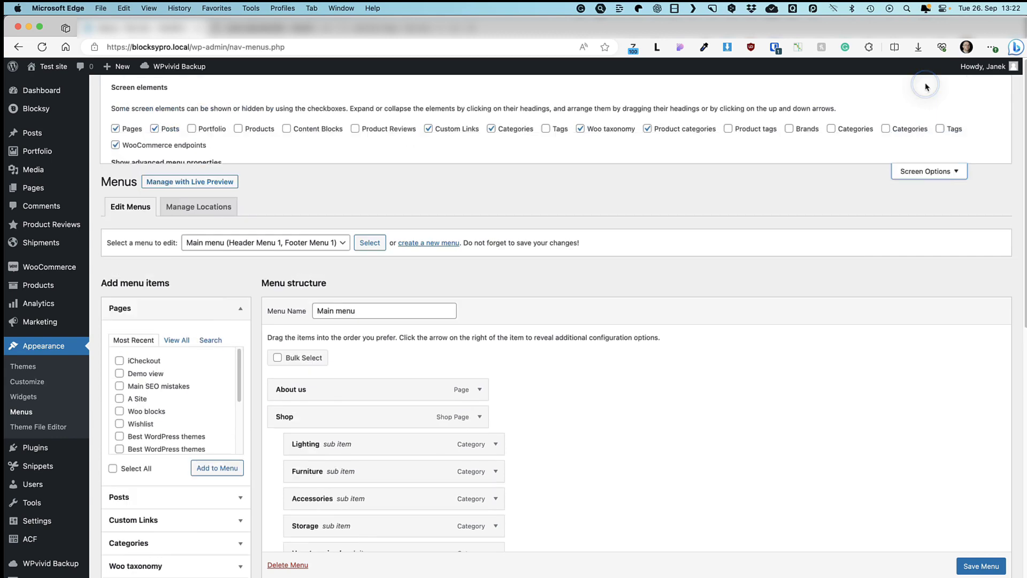
{"action": "scroll", "coordinate": [634, 308], "scroll_direction": "down", "scroll_amount": 2}
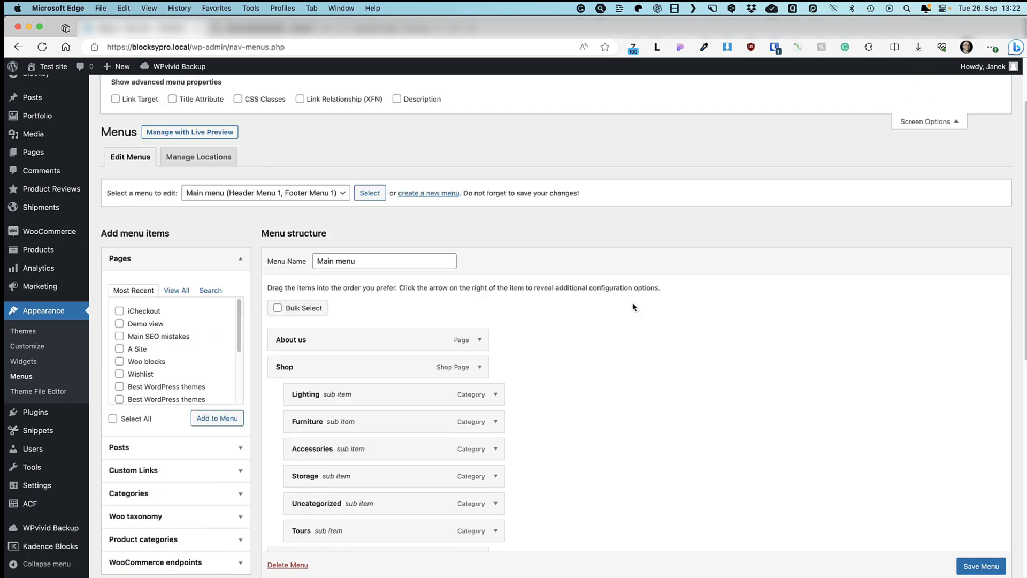
{"action": "scroll", "coordinate": [634, 307], "scroll_direction": "down", "scroll_amount": 2}
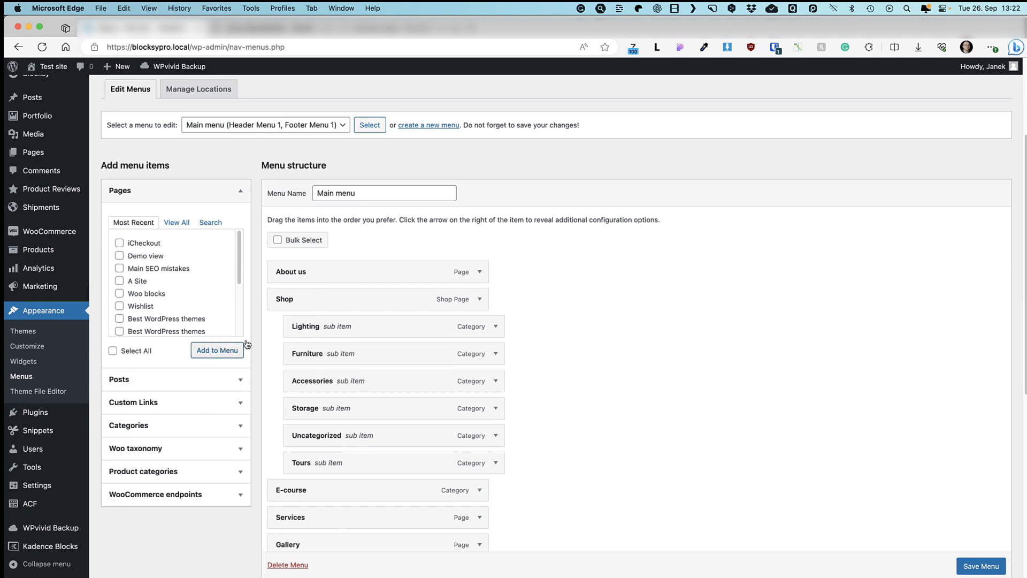
{"action": "scroll", "coordinate": [204, 351], "scroll_direction": "up", "scroll_amount": 3}
{"action": "left_click", "coordinate": [162, 132]}
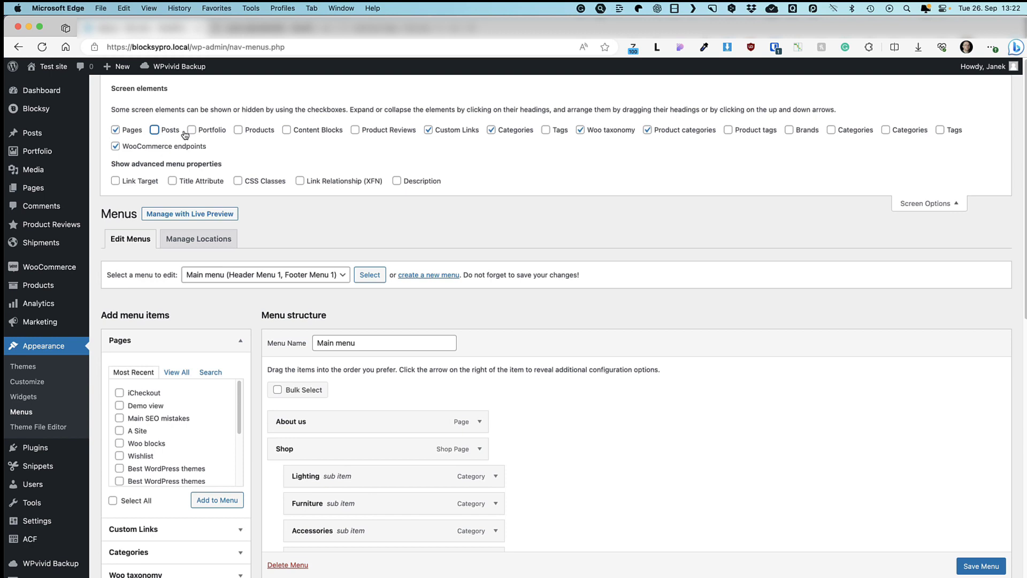
{"action": "left_click", "coordinate": [581, 132]}
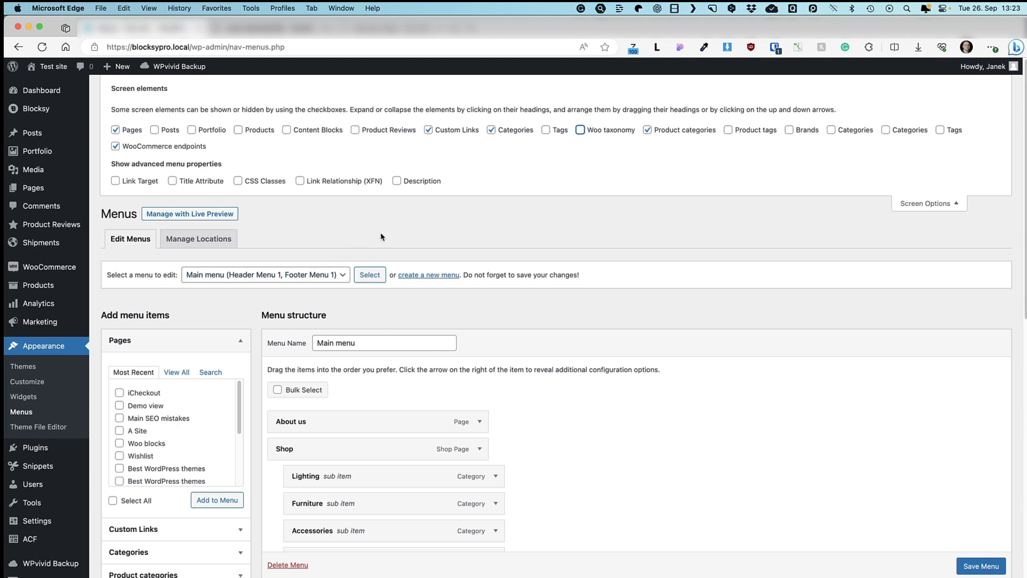
{"action": "left_click", "coordinate": [492, 132]}
{"action": "scroll", "coordinate": [511, 166], "scroll_direction": "down", "scroll_amount": 5}
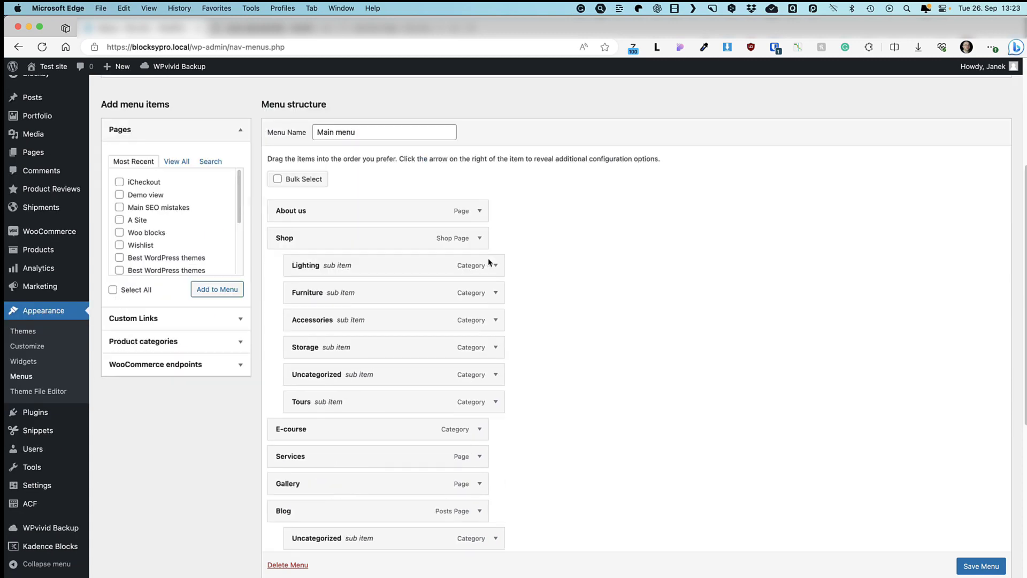
{"action": "scroll", "coordinate": [487, 247], "scroll_direction": "up", "scroll_amount": 5}
{"action": "left_click", "coordinate": [116, 146]}
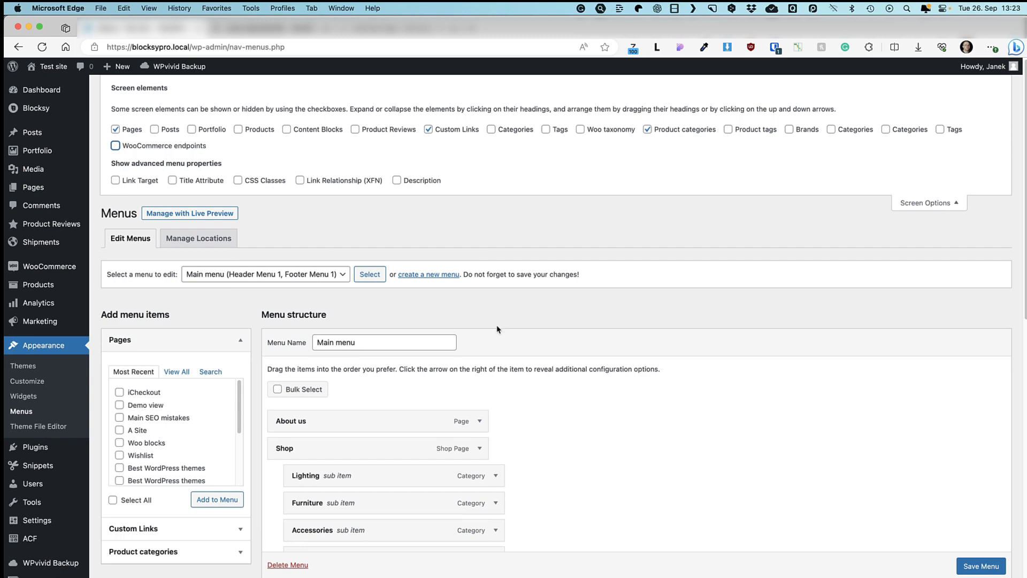
{"action": "scroll", "coordinate": [429, 411], "scroll_direction": "down", "scroll_amount": 3}
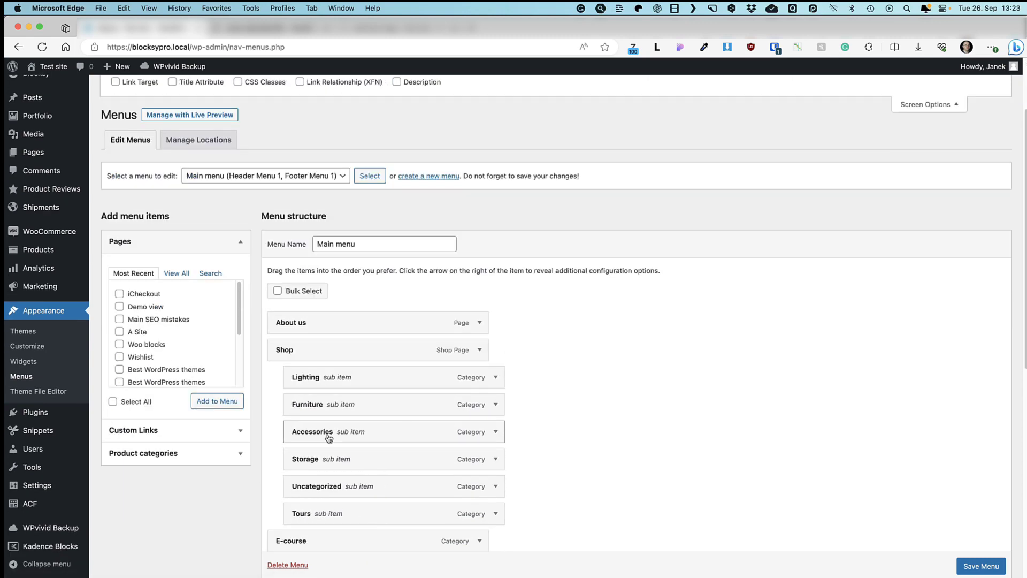
- Expand the WPSH custom link's settings in the Main menu editor
{"action": "left_click", "coordinate": [232, 430]}
{"action": "left_click", "coordinate": [174, 298]}
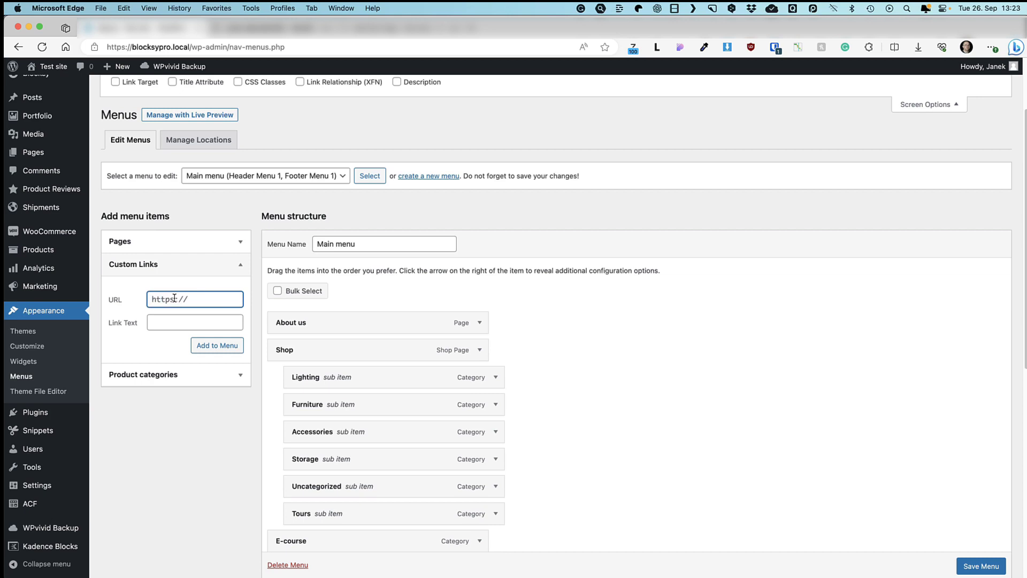
{"action": "left_click", "coordinate": [216, 346]}
{"action": "scroll", "coordinate": [640, 337], "scroll_direction": "down", "scroll_amount": 5}
{"action": "scroll", "coordinate": [639, 337], "scroll_direction": "down", "scroll_amount": 3}
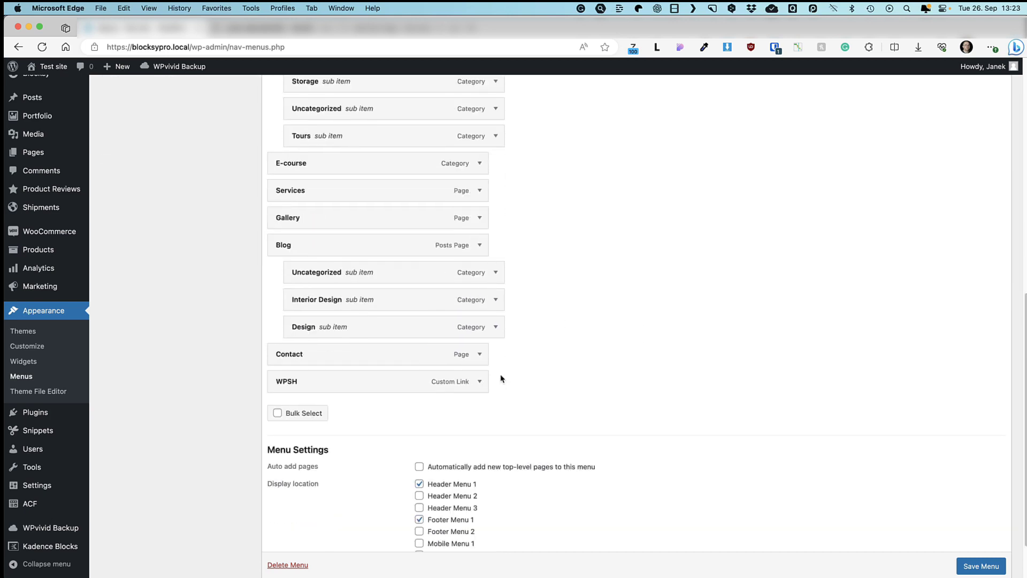
{"action": "left_click", "coordinate": [480, 381]}
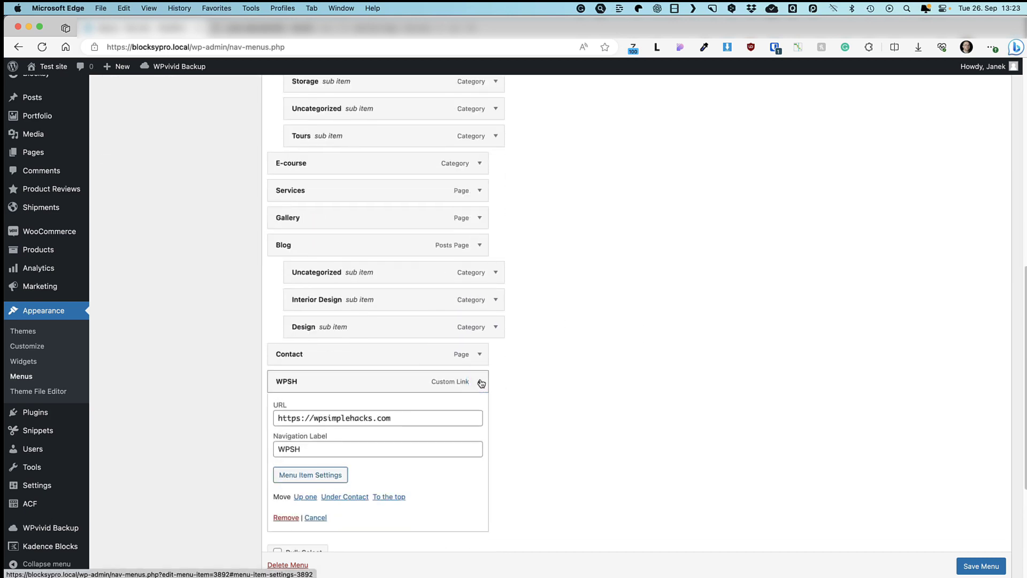
{"action": "scroll", "coordinate": [385, 401], "scroll_direction": "down", "scroll_amount": 2}
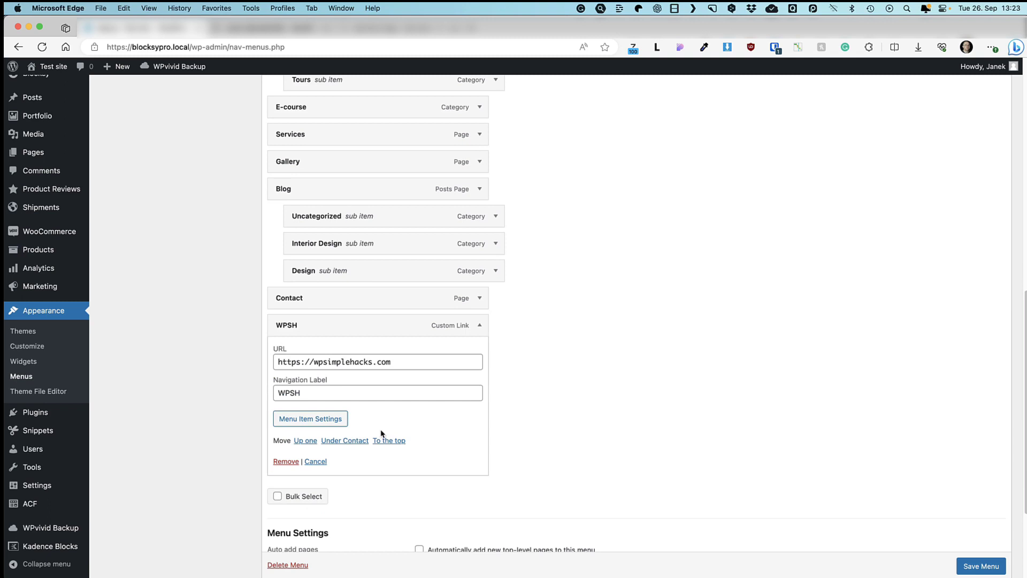
{"action": "left_click", "coordinate": [316, 397]}
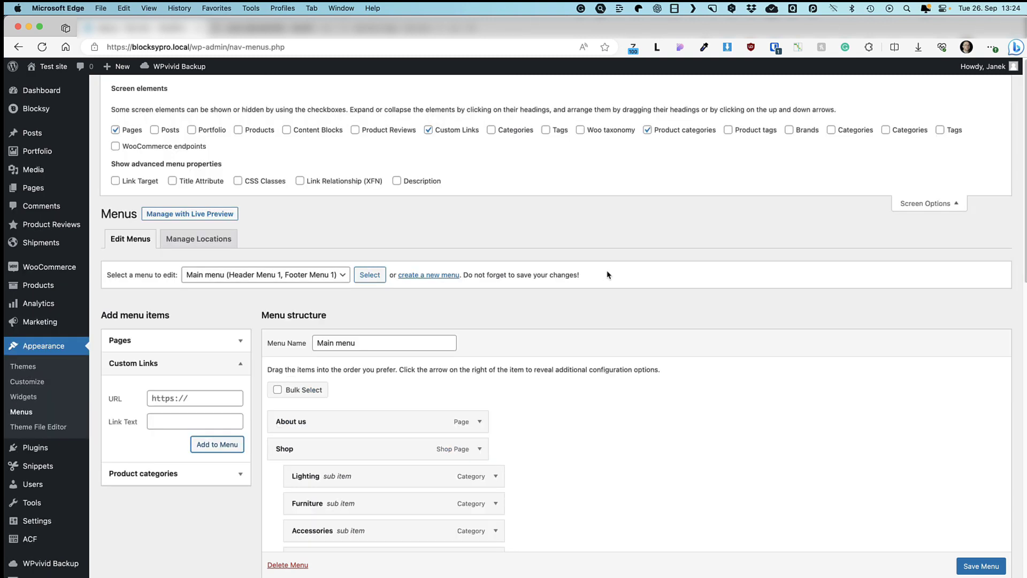
- Enable Link Target, make WPSH open in a new tab, and save the Main menu
{"action": "left_click", "coordinate": [116, 180]}
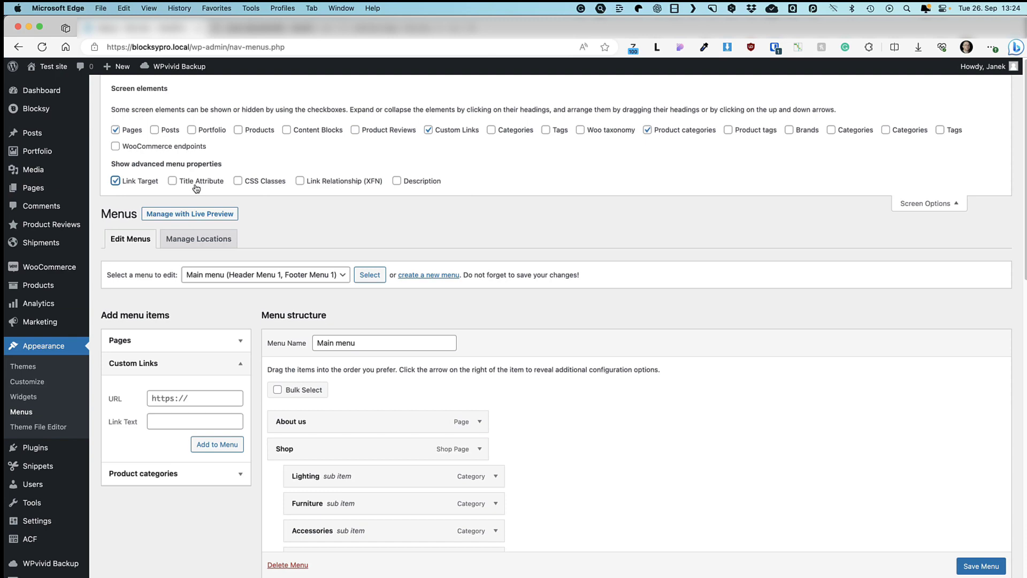
{"action": "left_click", "coordinate": [962, 205]}
{"action": "scroll", "coordinate": [722, 257], "scroll_direction": "down", "scroll_amount": 3}
{"action": "scroll", "coordinate": [553, 305], "scroll_direction": "down", "scroll_amount": 3}
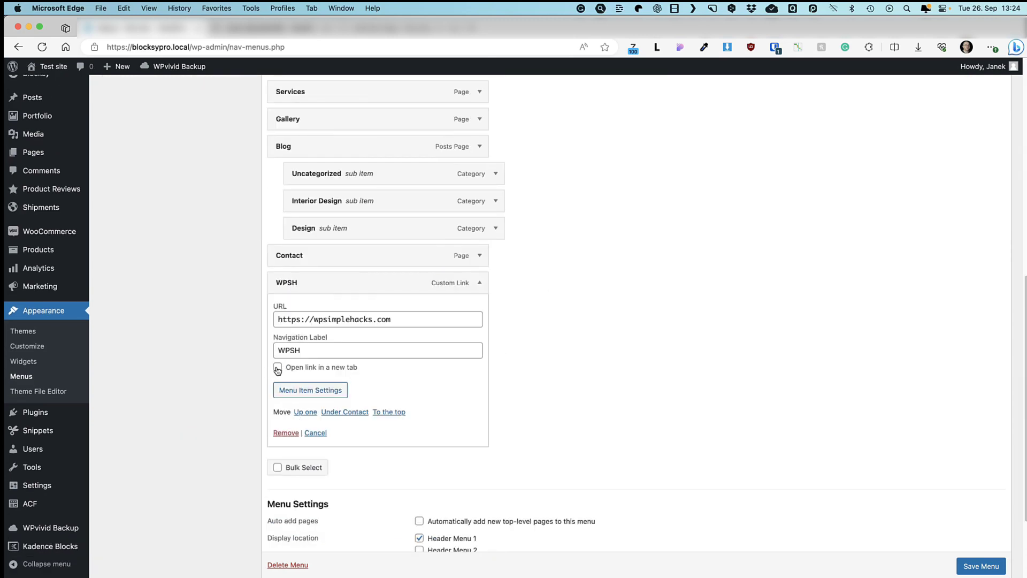
{"action": "left_click", "coordinate": [278, 369]}
{"action": "left_click", "coordinate": [980, 567]}
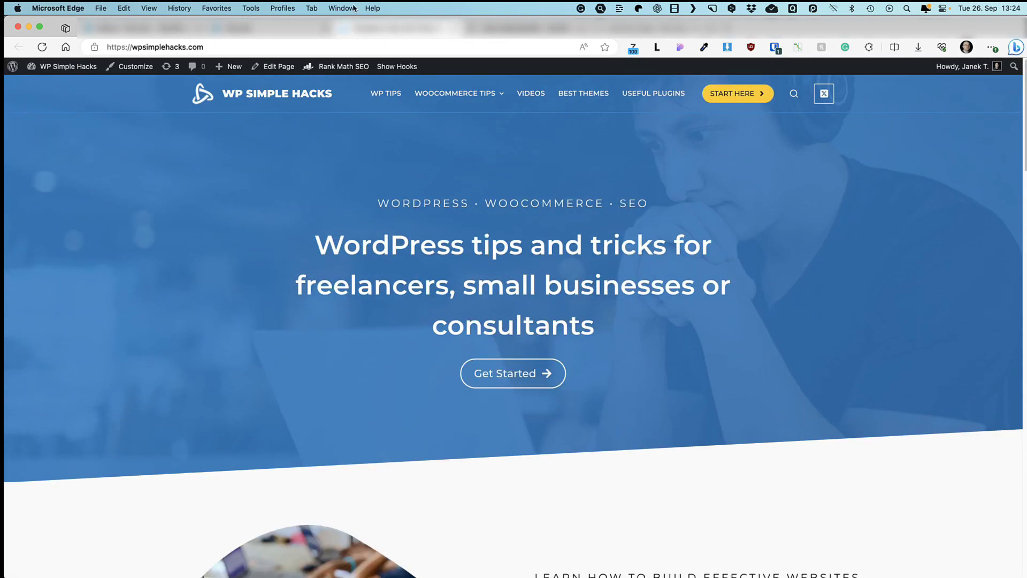
{"action": "left_click", "coordinate": [137, 30]}
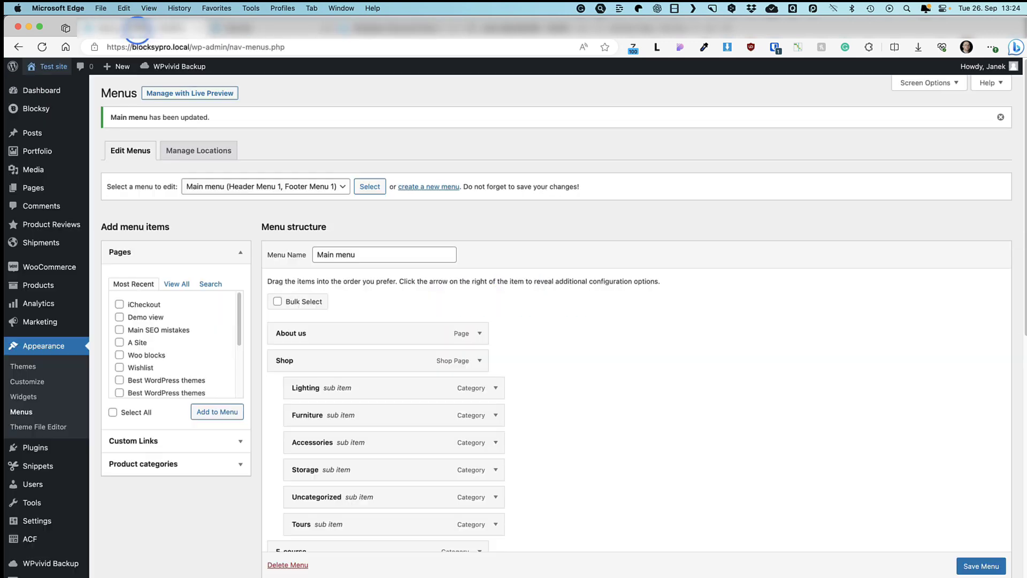
{"action": "left_click", "coordinate": [927, 83]}
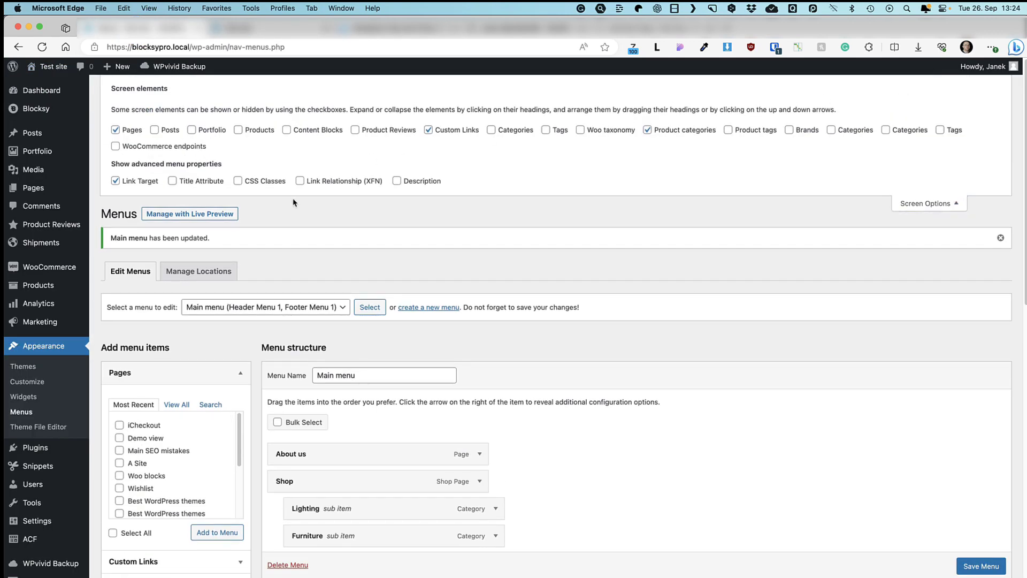
- Enable CSS Classes, remove the WPSH item from the Main menu, and save it
{"action": "left_click", "coordinate": [239, 181]}
{"action": "scroll", "coordinate": [709, 313], "scroll_direction": "down", "scroll_amount": 10}
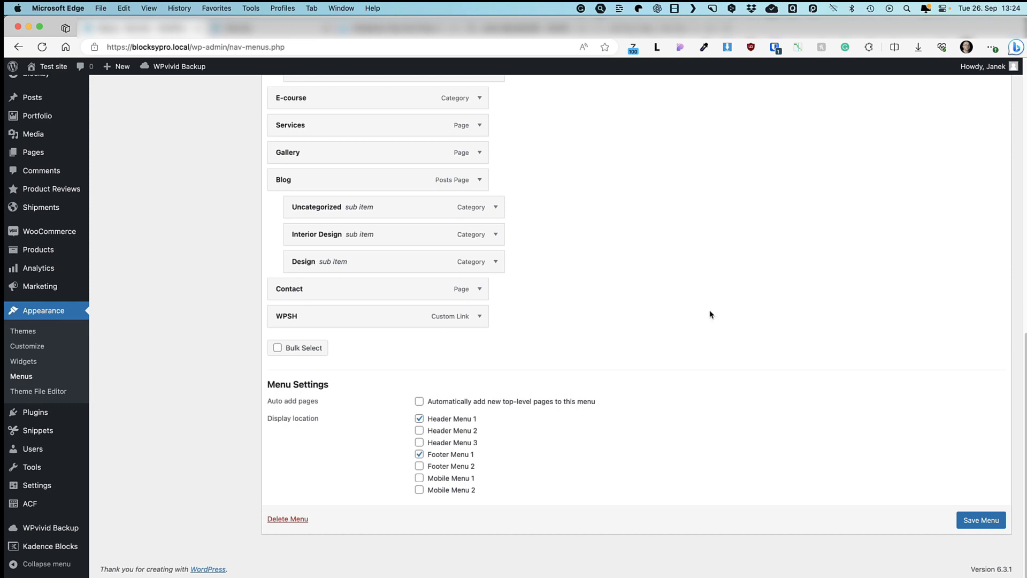
{"action": "left_click", "coordinate": [478, 316]}
{"action": "scroll", "coordinate": [477, 316], "scroll_direction": "down", "scroll_amount": 2}
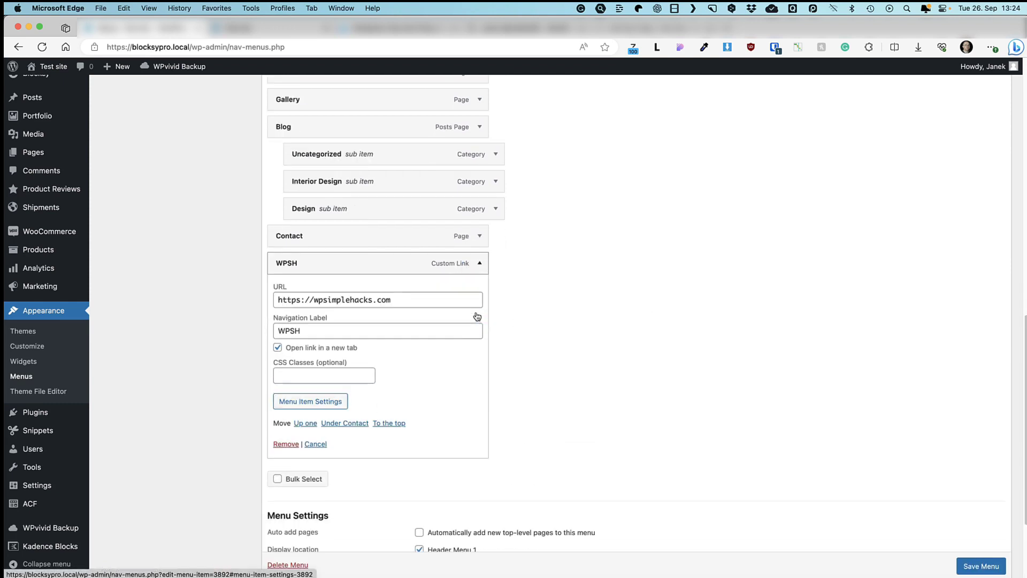
{"action": "left_click", "coordinate": [313, 371]}
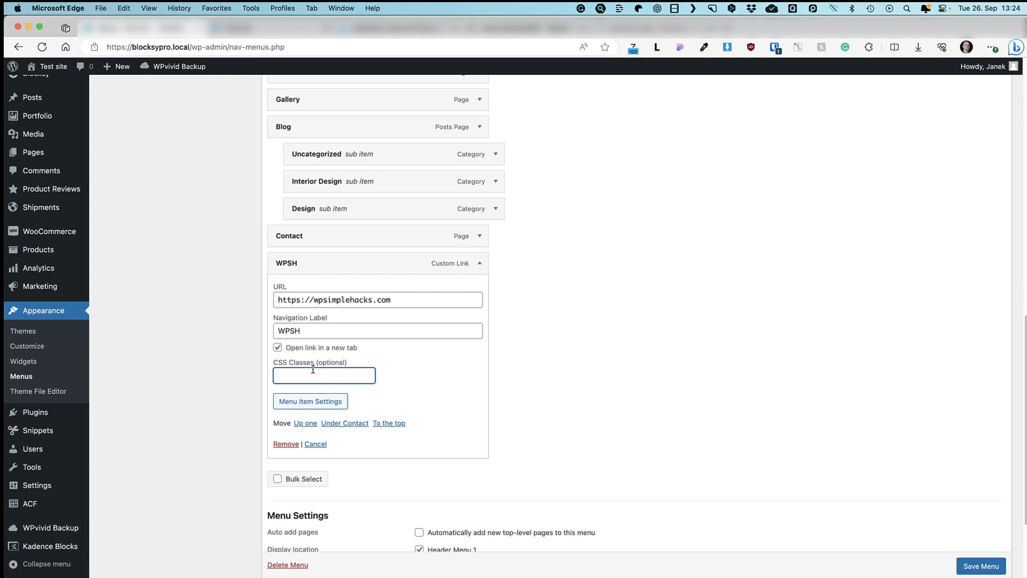
{"action": "type", "text": "myclass"}
{"action": "left_click", "coordinate": [285, 444]}
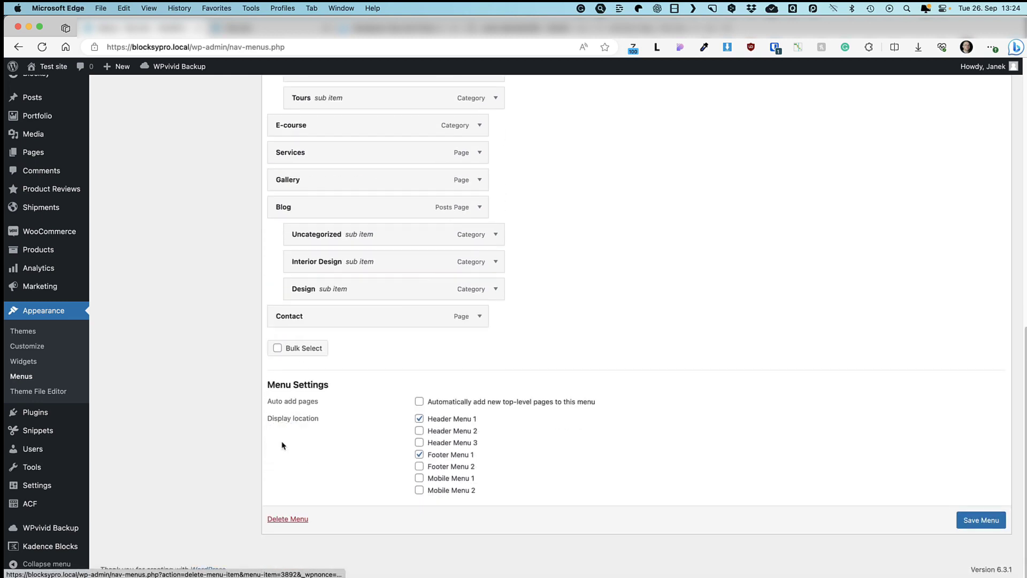
{"action": "left_click", "coordinate": [981, 520]}
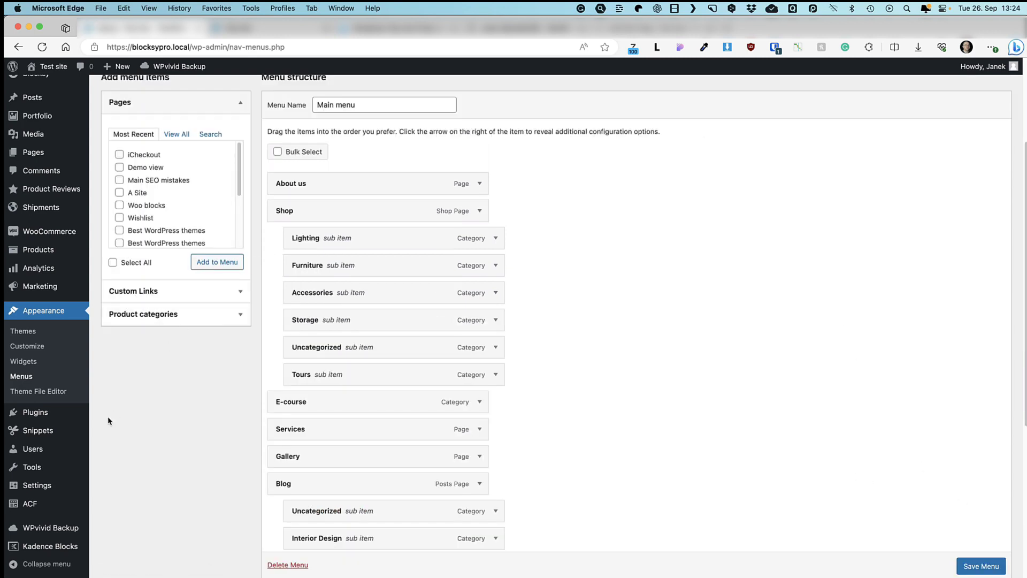
{"action": "mouse_move", "coordinate": [33, 466]}
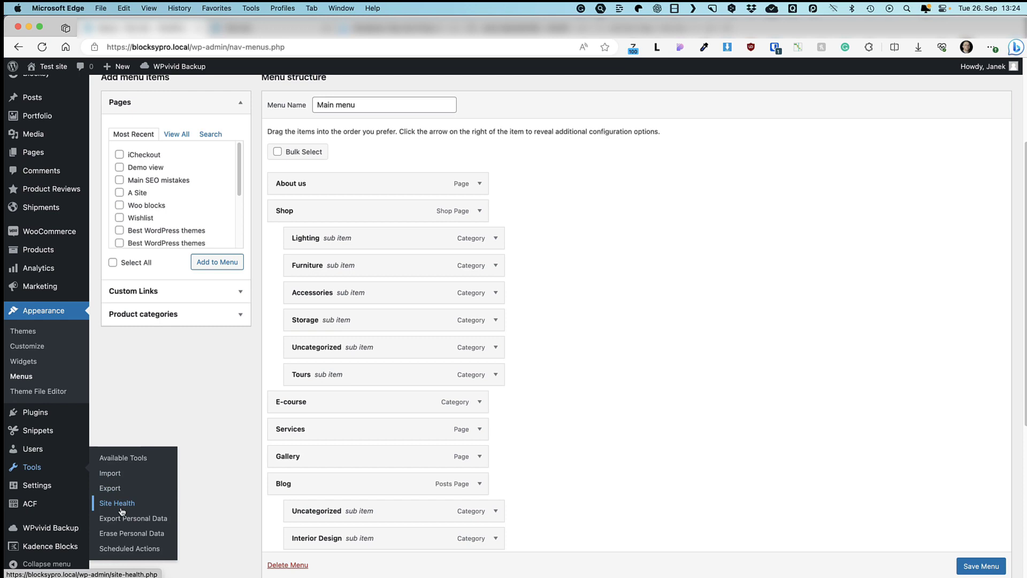
- Open Tools > Site Health to view the Good status and two recommendations
{"action": "left_click", "coordinate": [121, 503]}
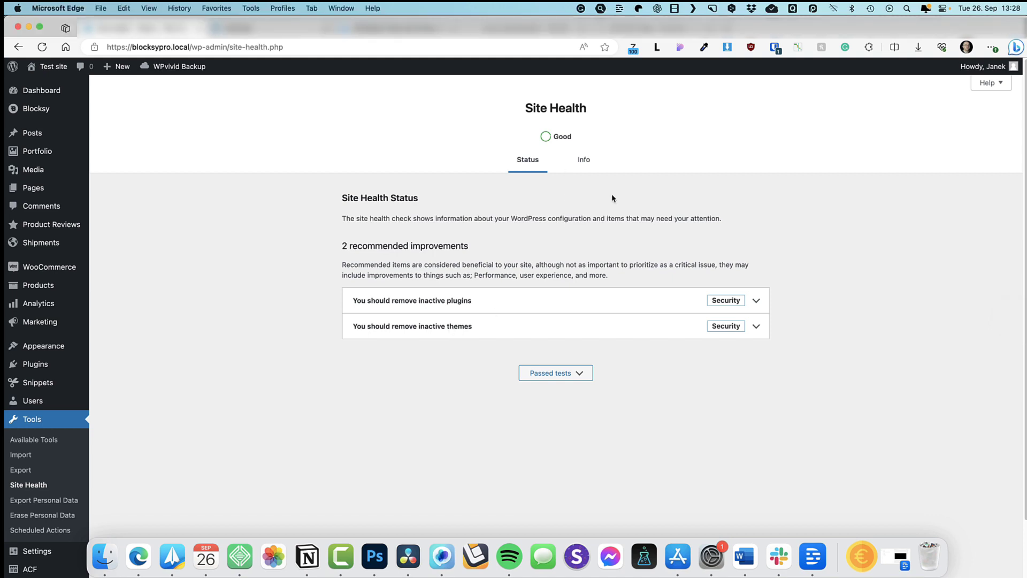
- Expand the Server section on the Site Health Info tab and highlight the PHP 8.1.23 version
{"action": "left_click", "coordinate": [584, 161]}
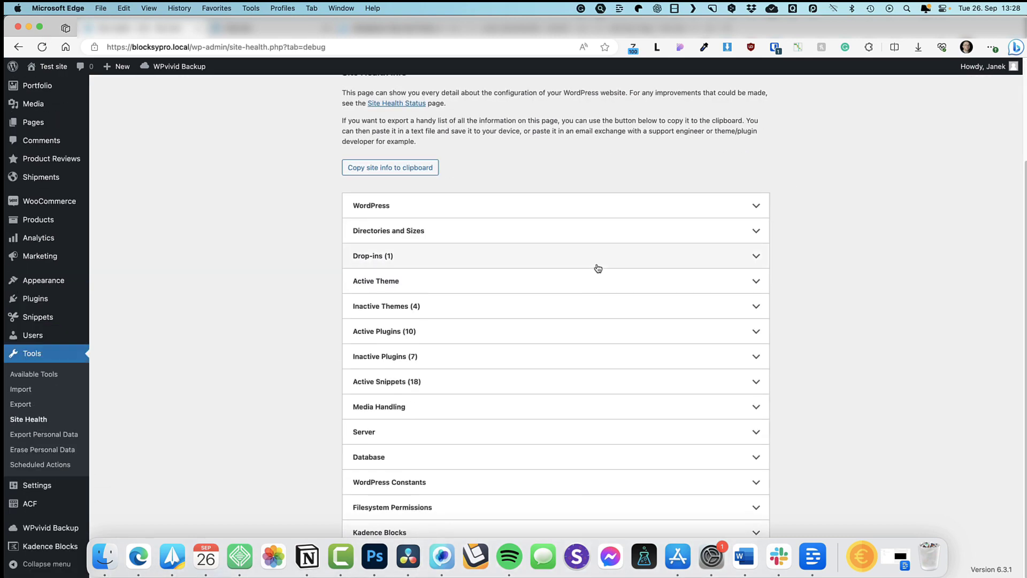
{"action": "left_click", "coordinate": [443, 438]}
{"action": "scroll", "coordinate": [632, 338], "scroll_direction": "down", "scroll_amount": 2}
{"action": "scroll", "coordinate": [632, 338], "scroll_direction": "down", "scroll_amount": 2}
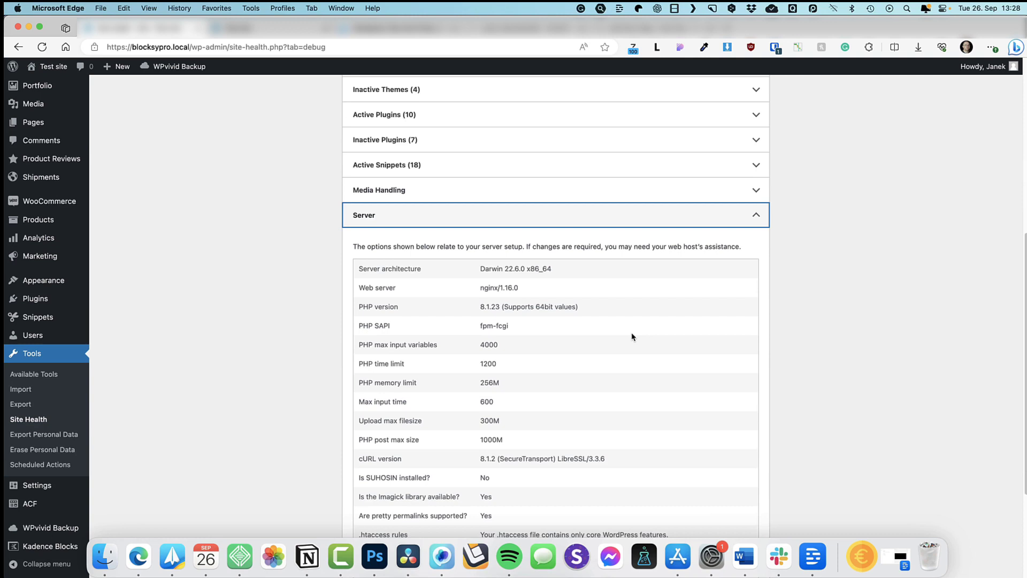
{"action": "scroll", "coordinate": [633, 338], "scroll_direction": "down", "scroll_amount": 1}
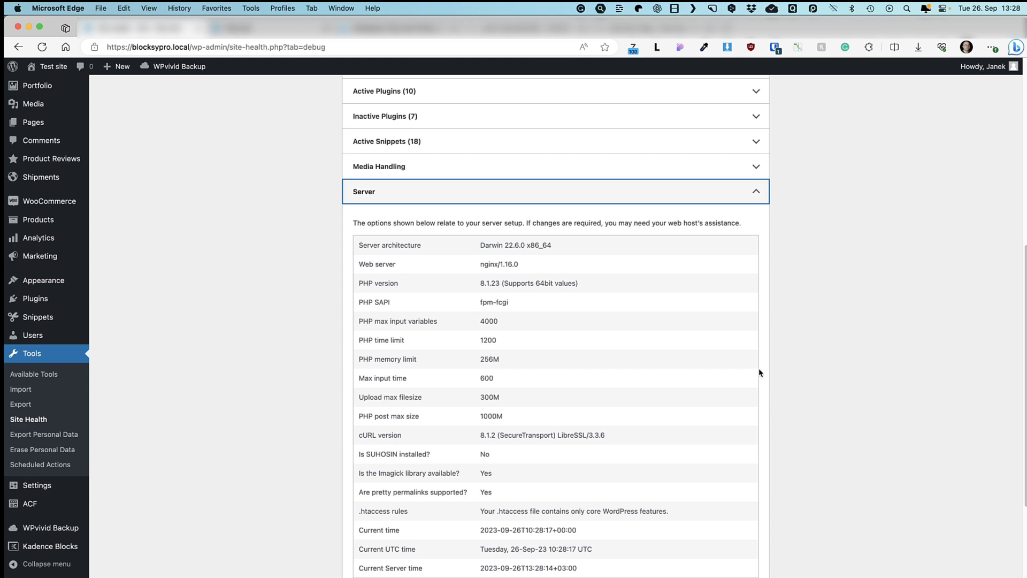
{"action": "scroll", "coordinate": [450, 291], "scroll_direction": "down", "scroll_amount": 1}
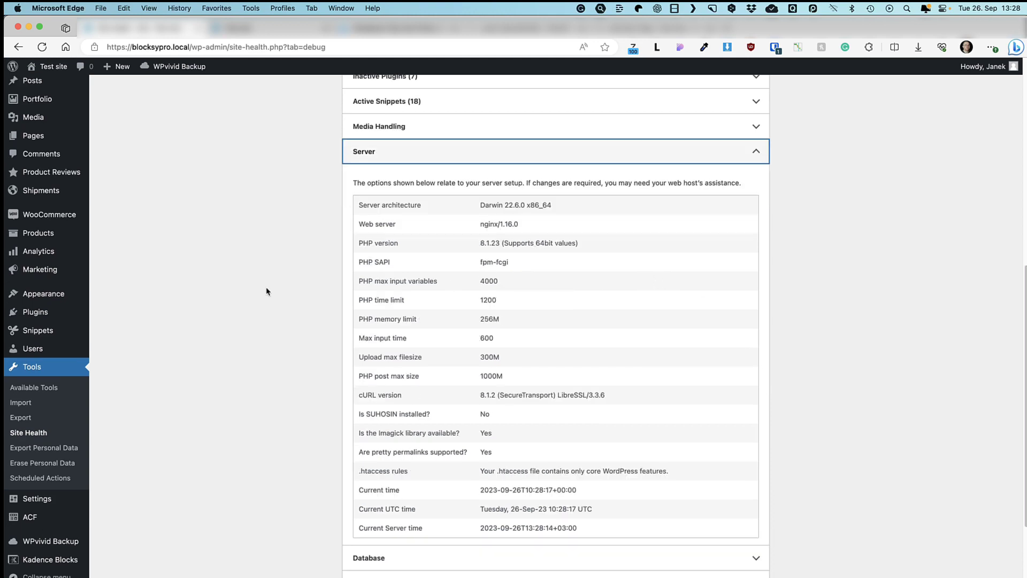
{"action": "left_click_drag", "start_coordinate": [399, 242], "coordinate": [358, 244]}
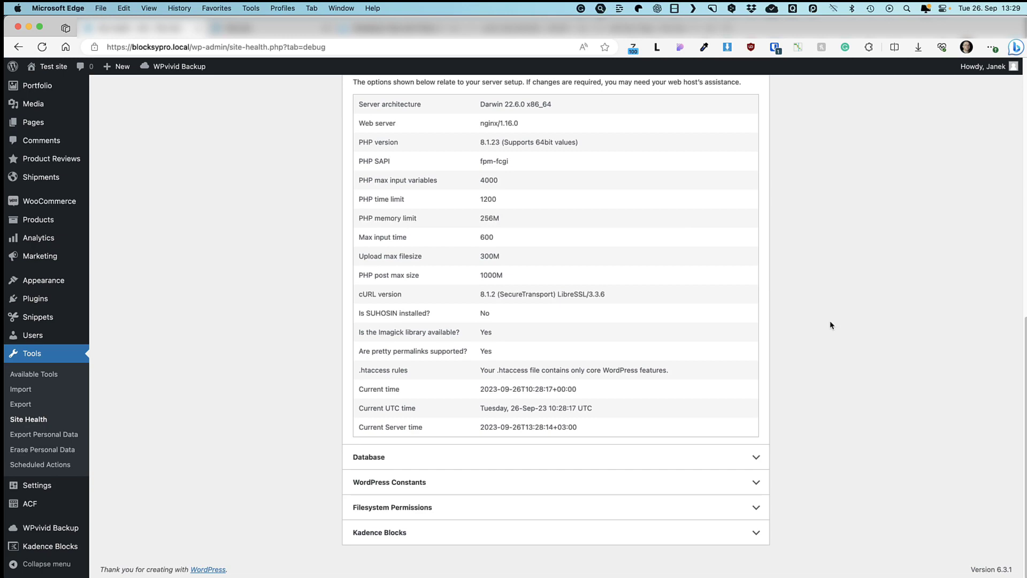
{"action": "mouse_move", "coordinate": [37, 499]}
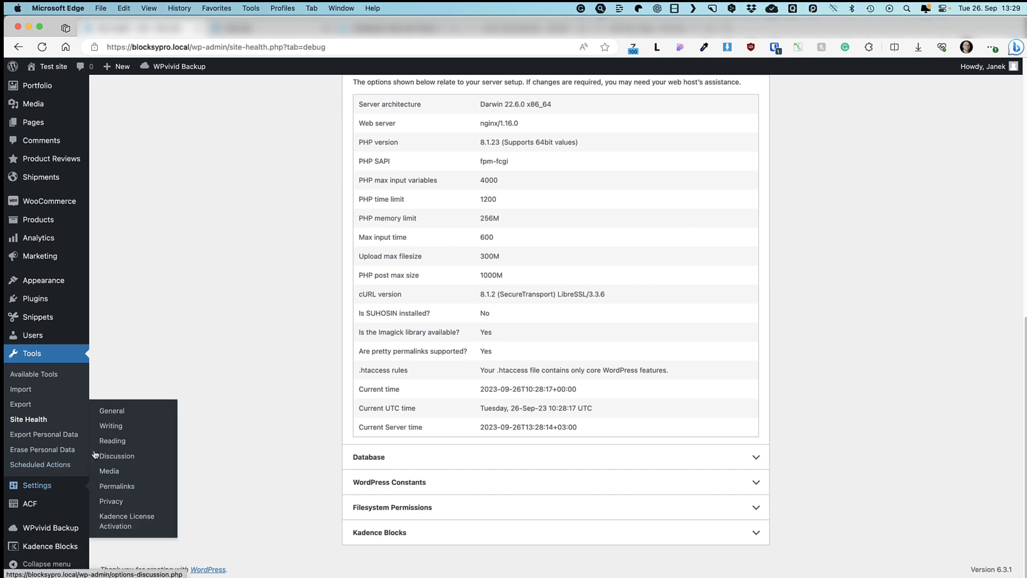
- Review General Settings, then switch to Writing Settings
{"action": "left_click", "coordinate": [112, 412]}
{"action": "scroll", "coordinate": [528, 342], "scroll_direction": "down", "scroll_amount": 2}
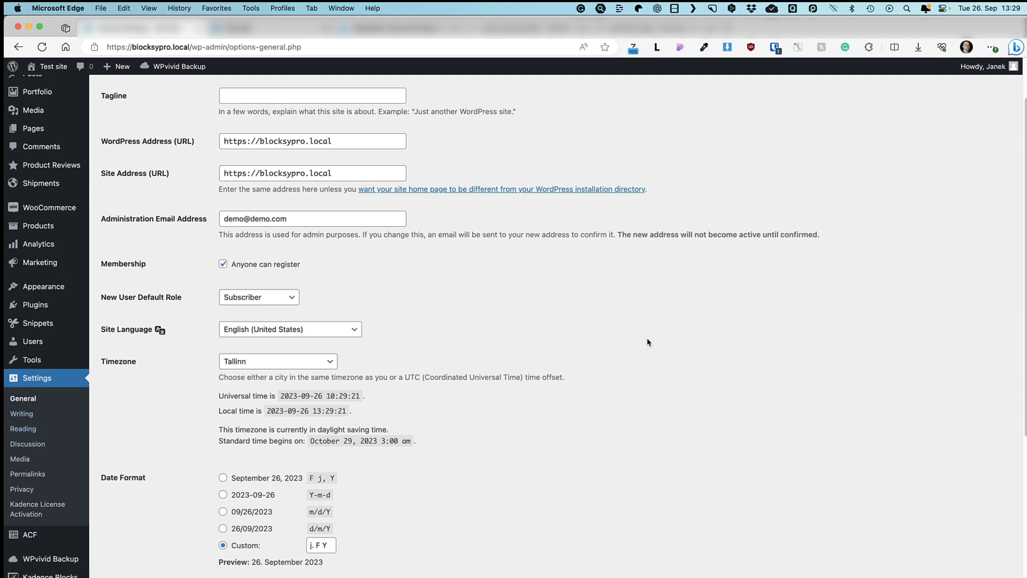
{"action": "scroll", "coordinate": [647, 337], "scroll_direction": "up", "scroll_amount": 1}
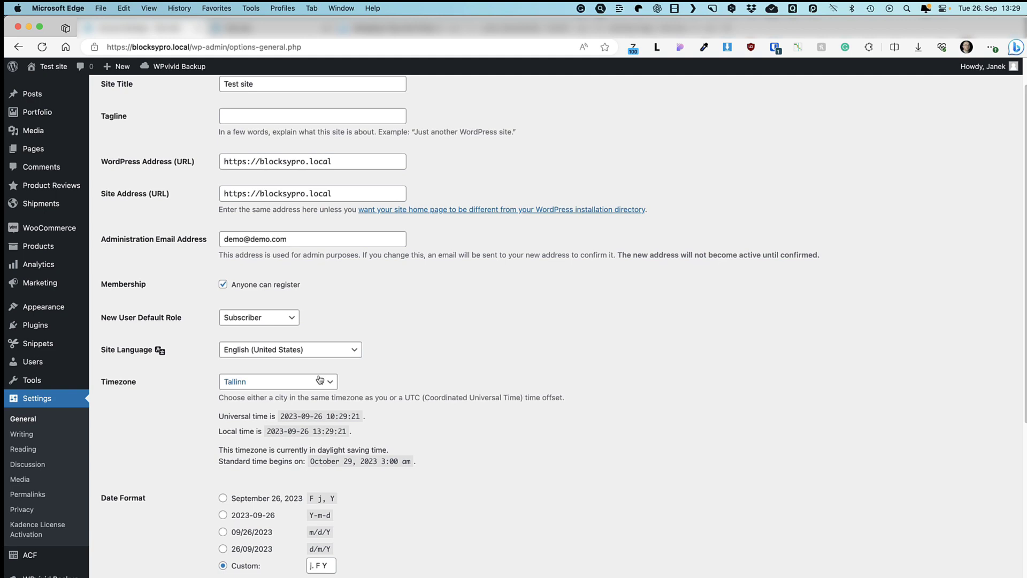
{"action": "scroll", "coordinate": [679, 353], "scroll_direction": "down", "scroll_amount": 2}
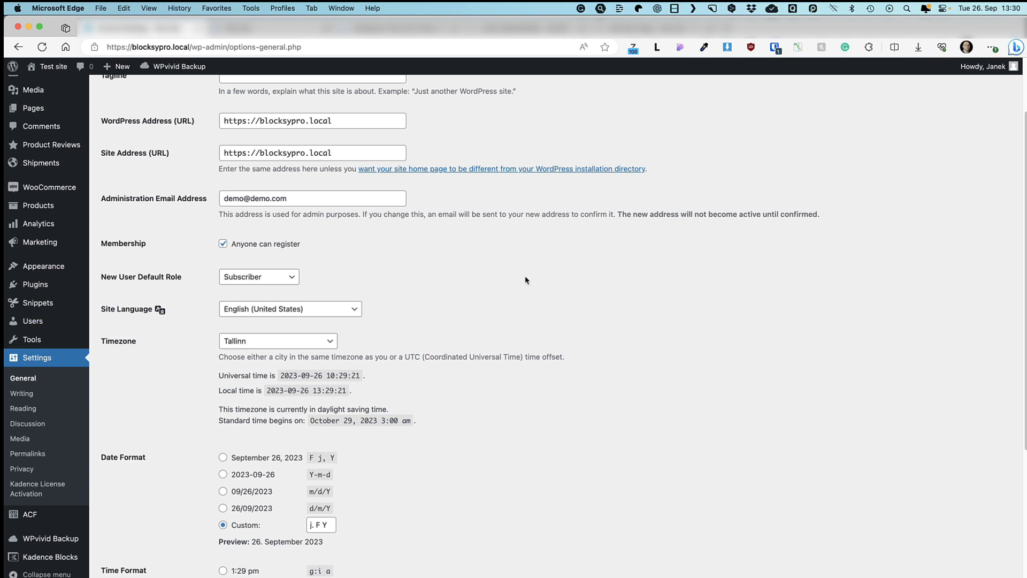
{"action": "scroll", "coordinate": [525, 281], "scroll_direction": "down", "scroll_amount": 1}
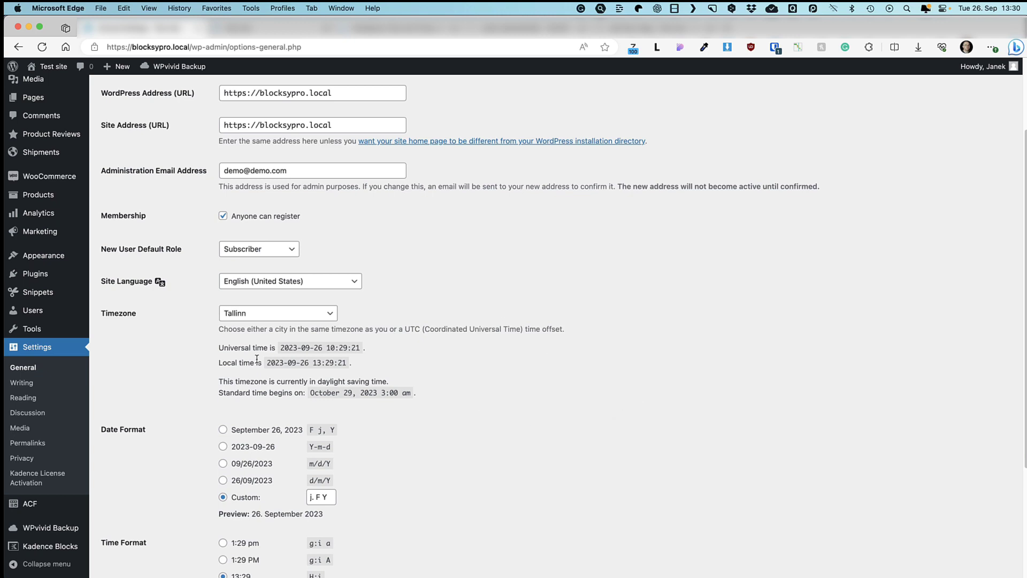
{"action": "left_click", "coordinate": [20, 384]}
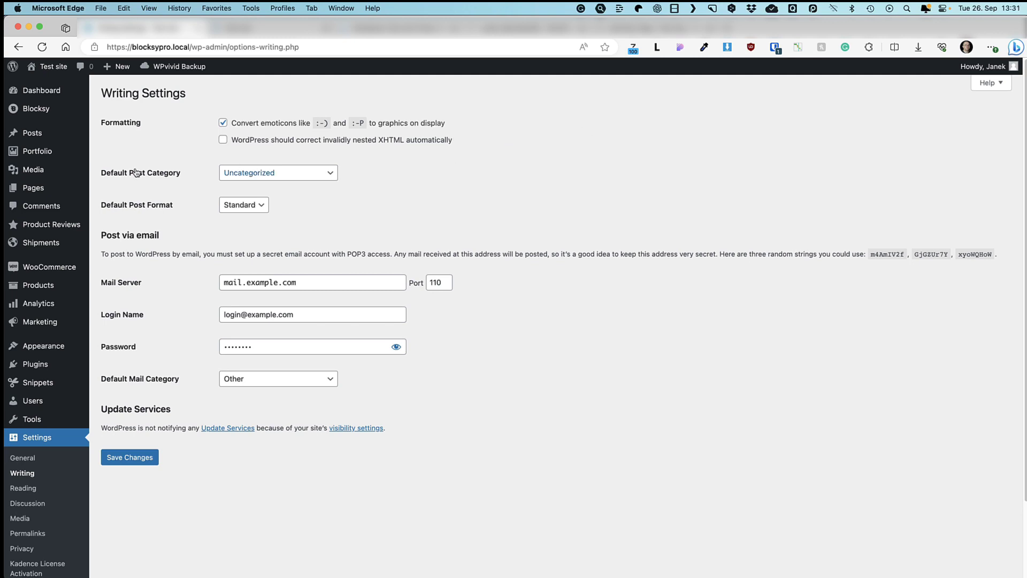
- Make Design the default post category and save the Writing Settings
{"action": "left_click", "coordinate": [289, 173]}
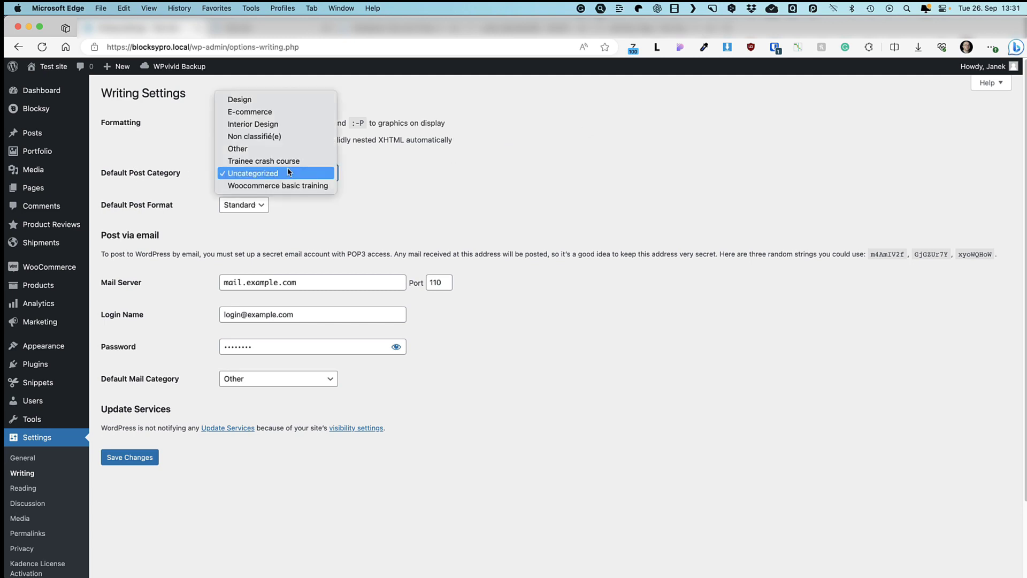
{"action": "left_click", "coordinate": [249, 100]}
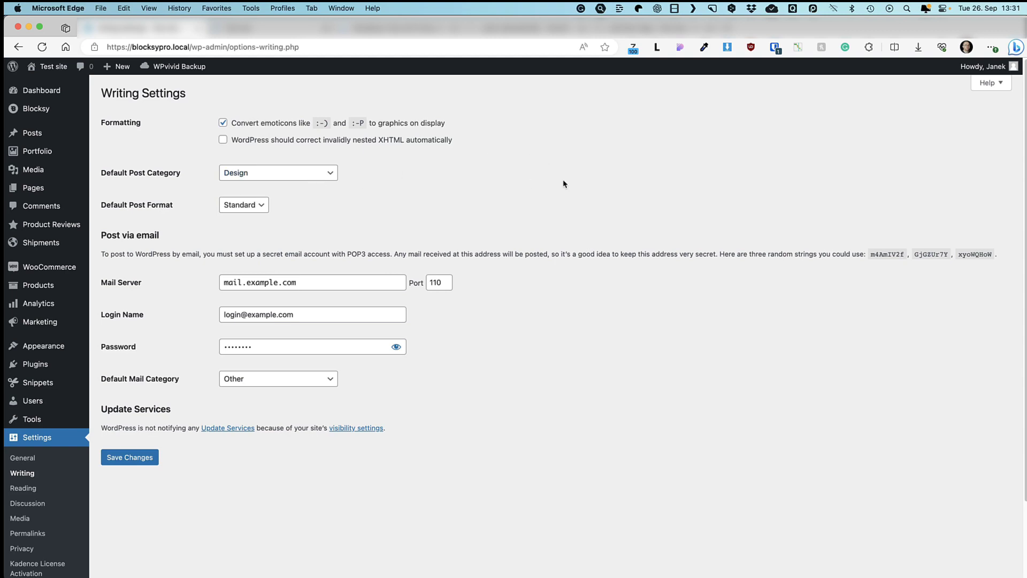
{"action": "left_click", "coordinate": [131, 459]}
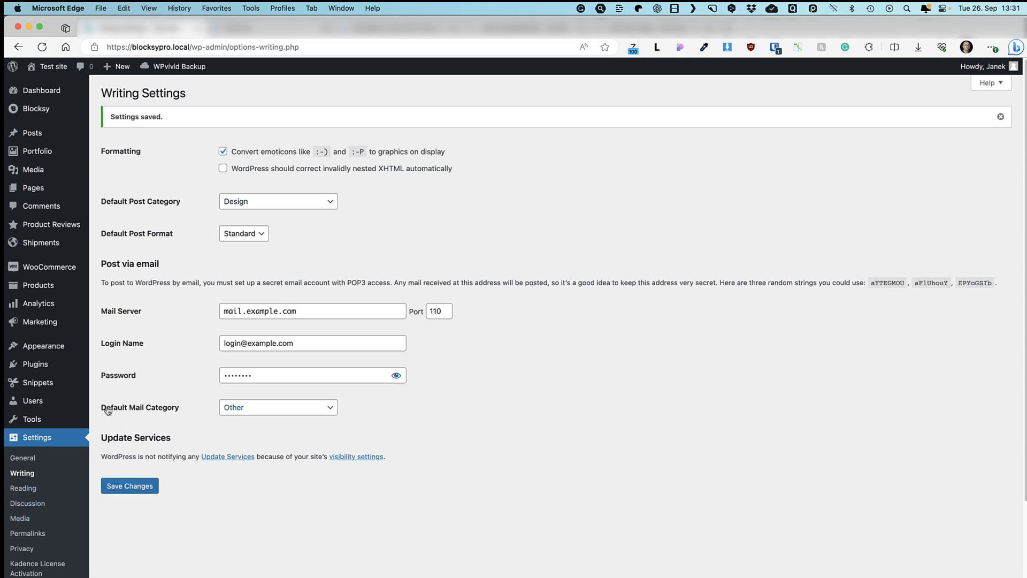
- Look over the Reading settings, then move on to Media Settings
{"action": "left_click", "coordinate": [23, 491]}
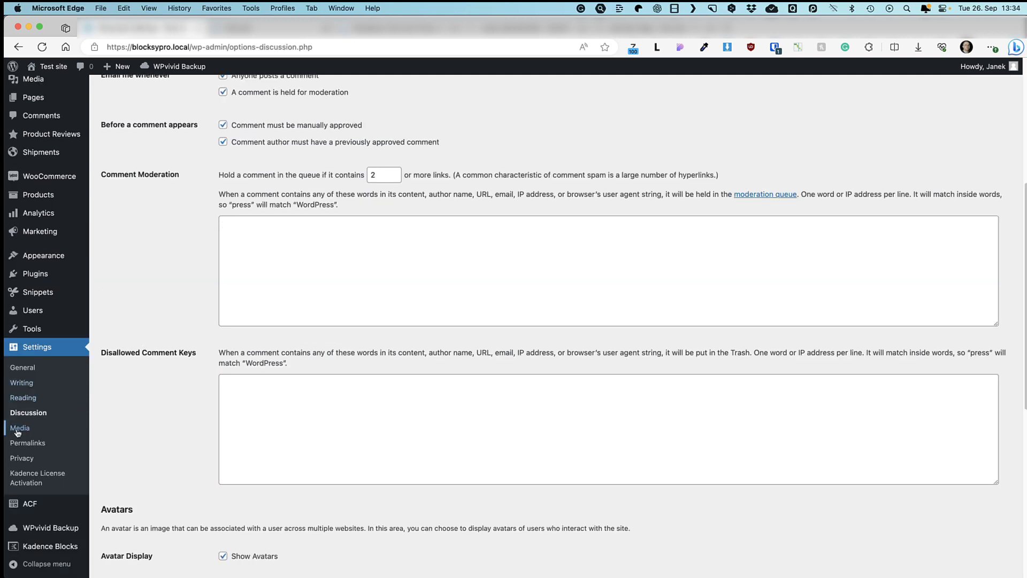
{"action": "left_click", "coordinate": [20, 432]}
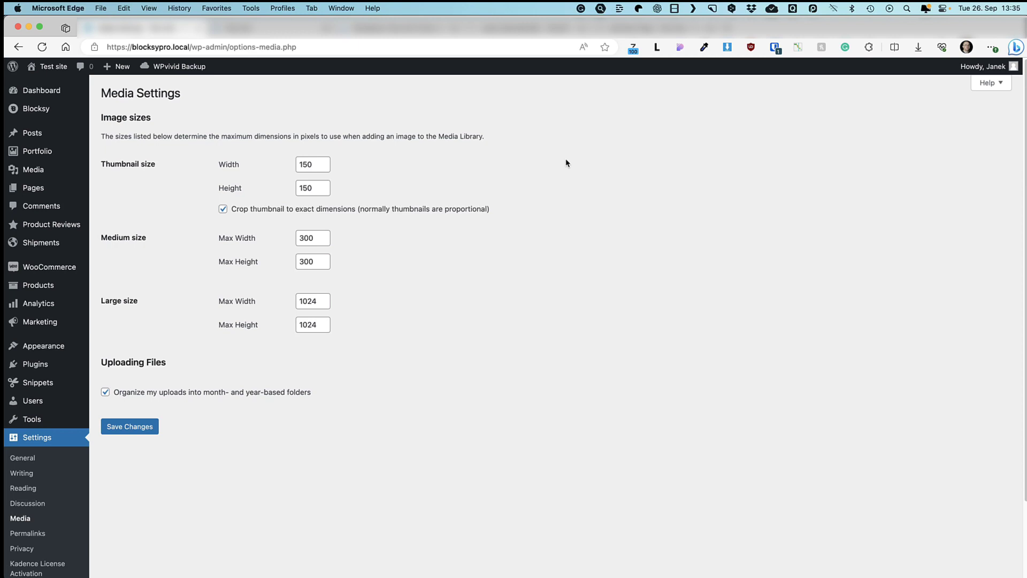
- Enter 250 for both thumbnail width and height in Media Settings and save
{"action": "left_click", "coordinate": [305, 163]}
{"action": "type", "text": "2"}
{"action": "key", "text": "Tab"}
{"action": "type", "text": "250"}
{"action": "left_click", "coordinate": [626, 184]}
{"action": "left_click", "coordinate": [126, 427]}
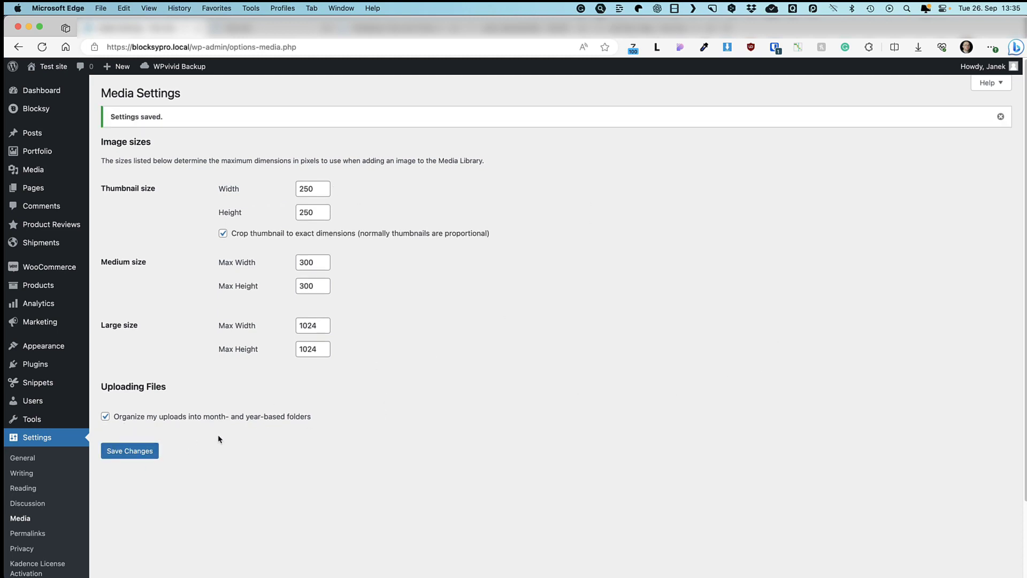
{"action": "scroll", "coordinate": [218, 438], "scroll_direction": "down", "scroll_amount": 3}
- Re-save the Permalinks page, keeping Post name and the /products/ product base
{"action": "left_click", "coordinate": [33, 441]}
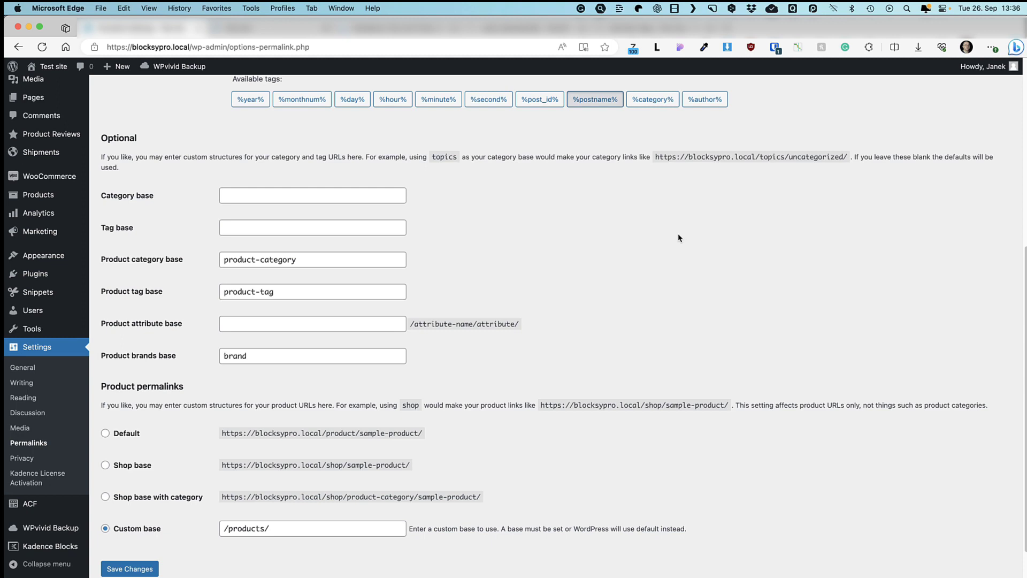
{"action": "scroll", "coordinate": [678, 238], "scroll_direction": "down", "scroll_amount": 1}
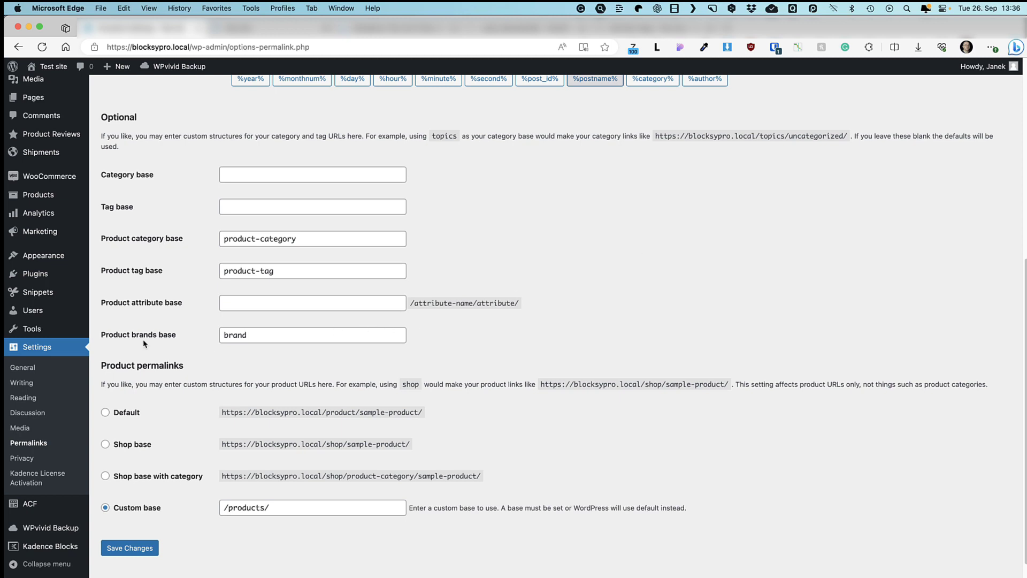
{"action": "scroll", "coordinate": [672, 276], "scroll_direction": "down", "scroll_amount": 1}
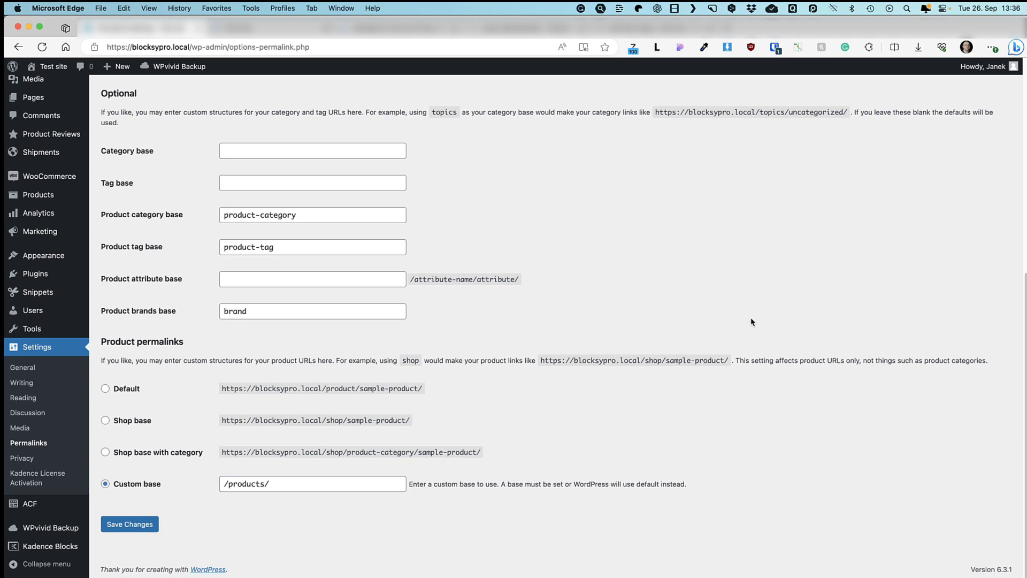
{"action": "left_click", "coordinate": [129, 527]}
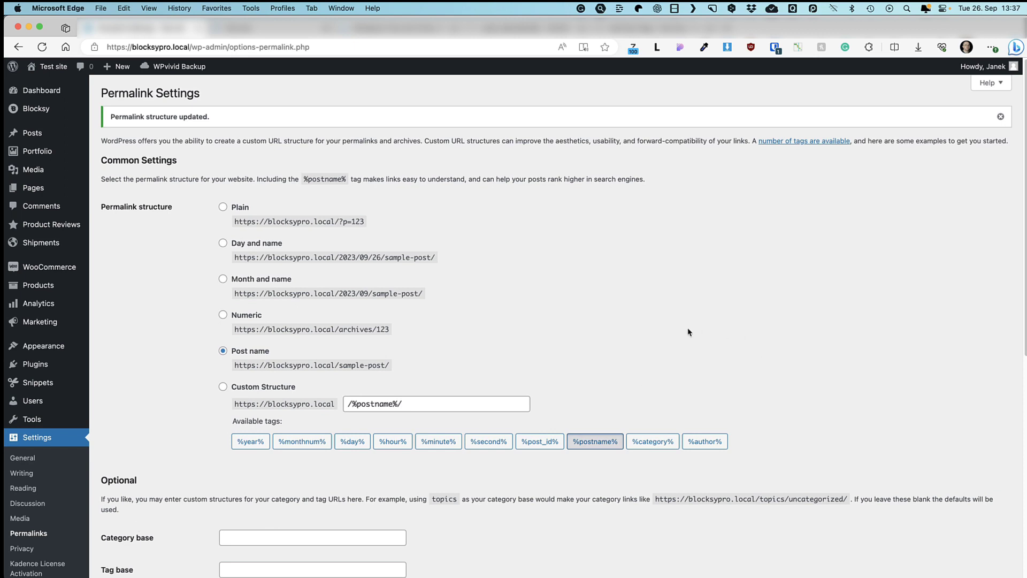
{"action": "scroll", "coordinate": [579, 275], "scroll_direction": "down", "scroll_amount": 5}
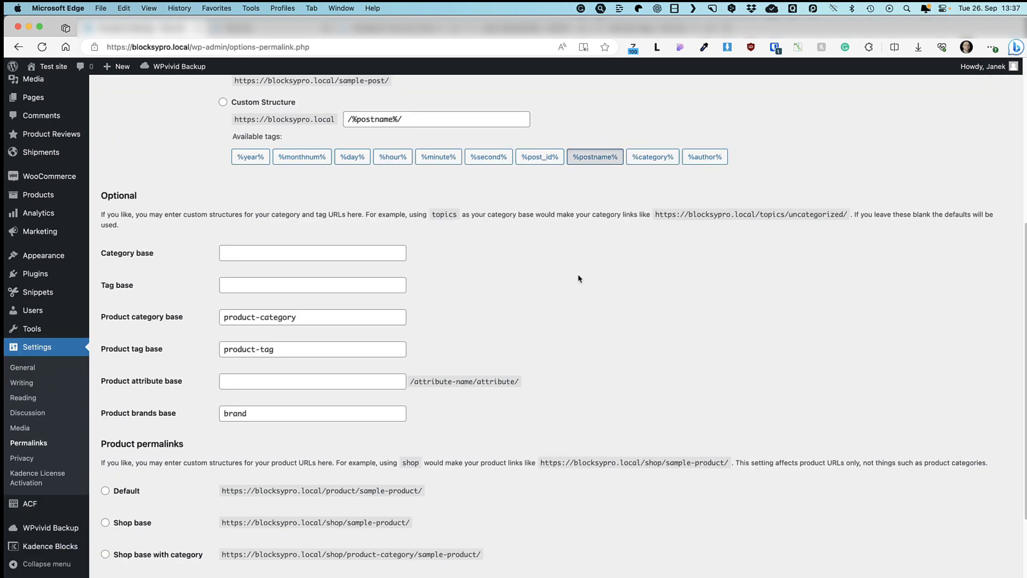
- Generate a Privacy Policy page from Settings › Privacy, then return to the privacy settings
{"action": "left_click", "coordinate": [22, 458]}
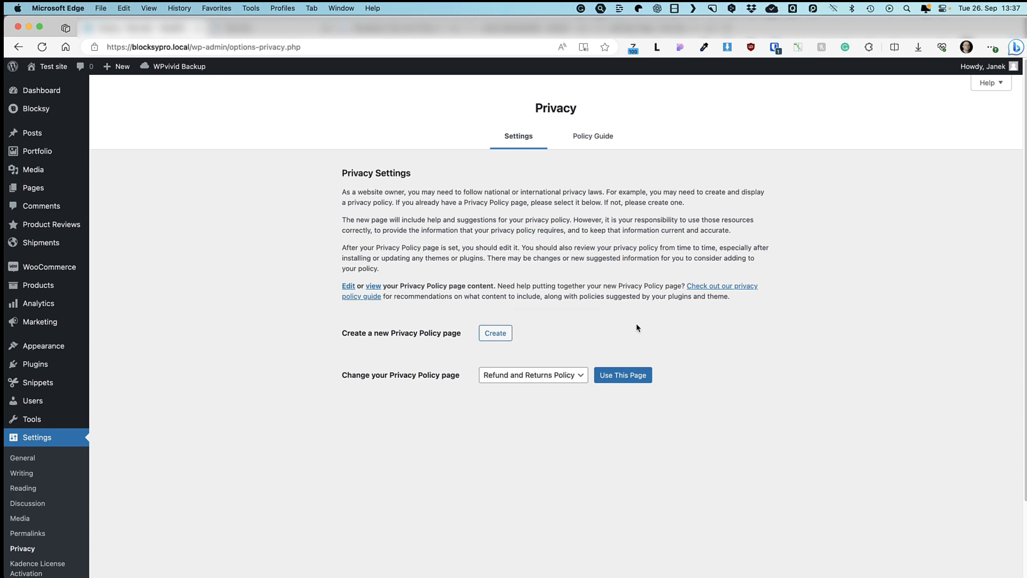
{"action": "left_click", "coordinate": [494, 336]}
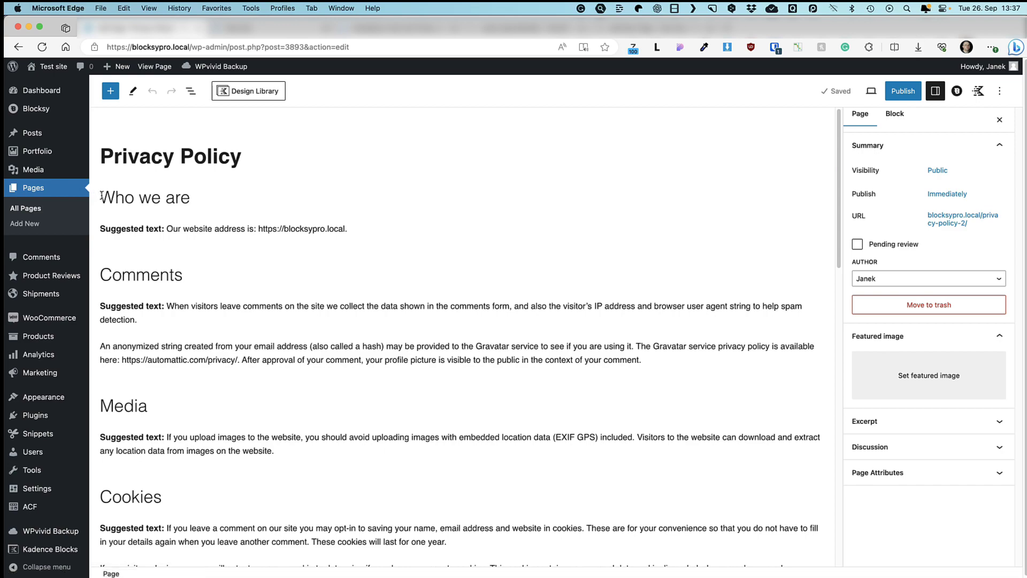
{"action": "mouse_move", "coordinate": [101, 200]}
{"action": "left_mouse_down"}
{"action": "mouse_move", "coordinate": [269, 315]}
{"action": "mouse_move", "coordinate": [532, 322]}
{"action": "mouse_move", "coordinate": [533, 348]}
{"action": "left_mouse_up"}
{"action": "scroll", "coordinate": [531, 349], "scroll_direction": "up", "scroll_amount": 15}
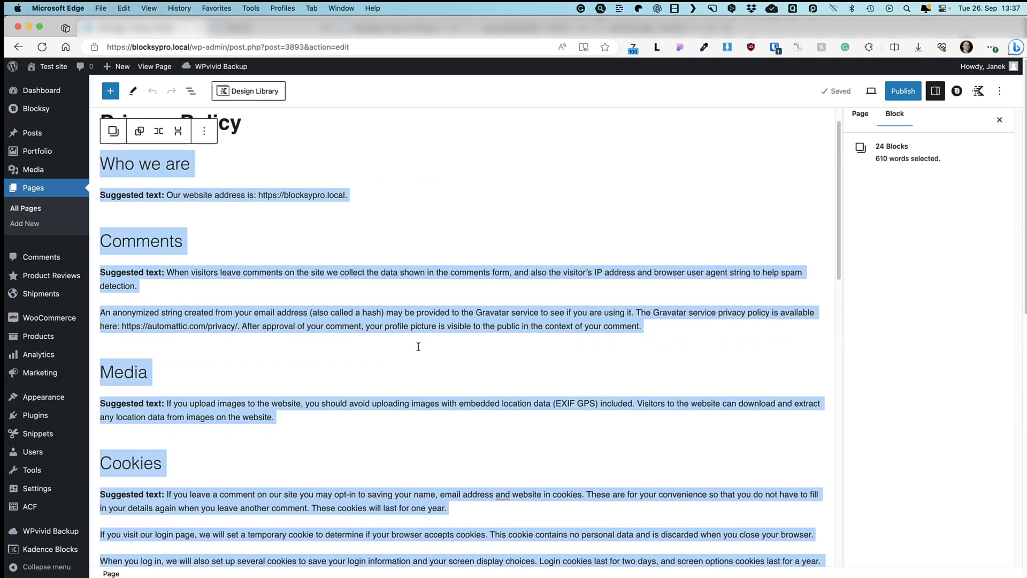
{"action": "left_click", "coordinate": [338, 335]}
{"action": "mouse_move", "coordinate": [36, 488]}
{"action": "left_click", "coordinate": [113, 491]}
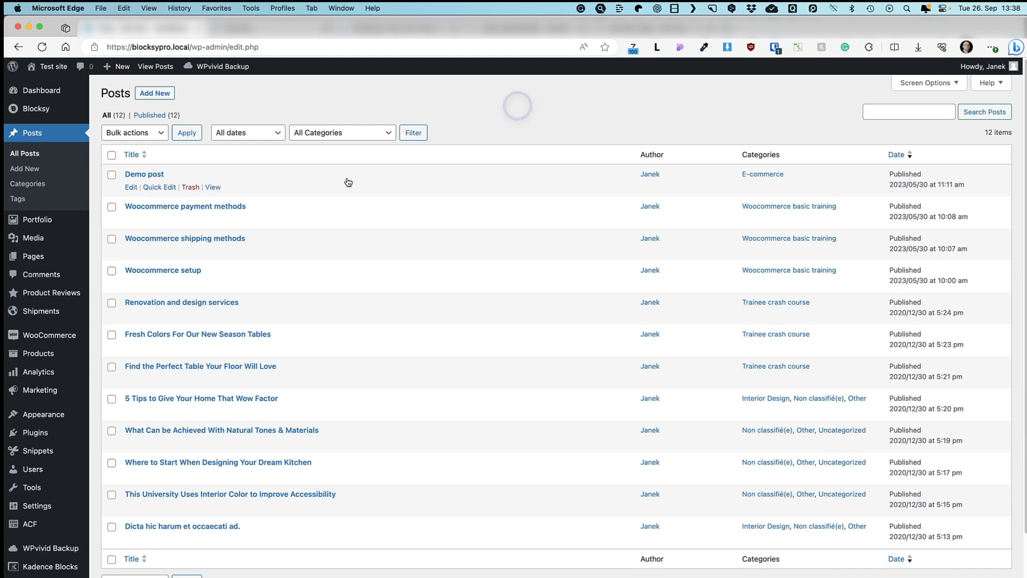
- Open All Products and preview Golden Lamp's inline editor without changing anything
{"action": "mouse_move", "coordinate": [38, 353]}
{"action": "left_click", "coordinate": [109, 356]}
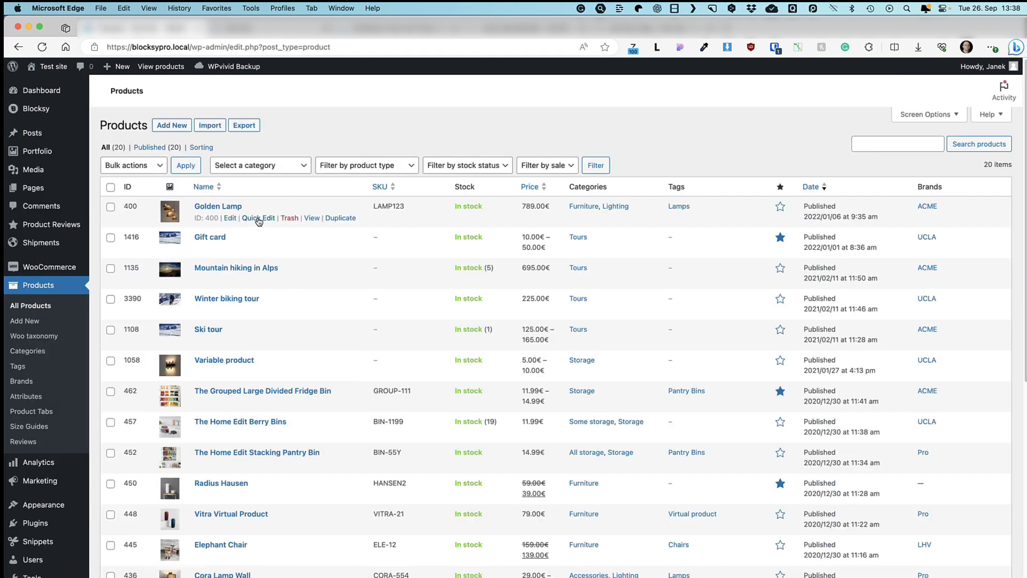
{"action": "left_click", "coordinate": [258, 219]}
{"action": "scroll", "coordinate": [259, 222], "scroll_direction": "down", "scroll_amount": 1}
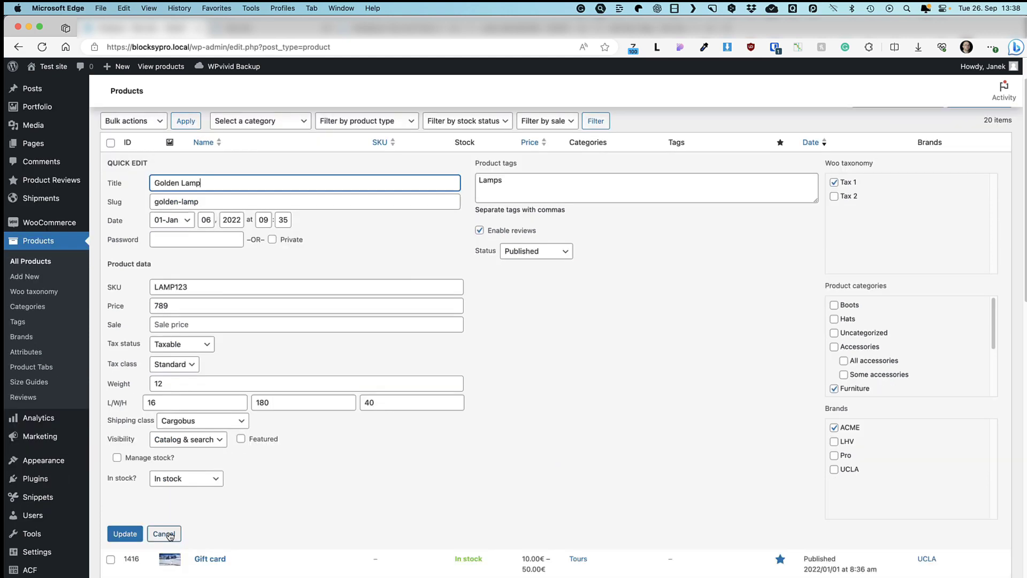
{"action": "left_click", "coordinate": [165, 533]}
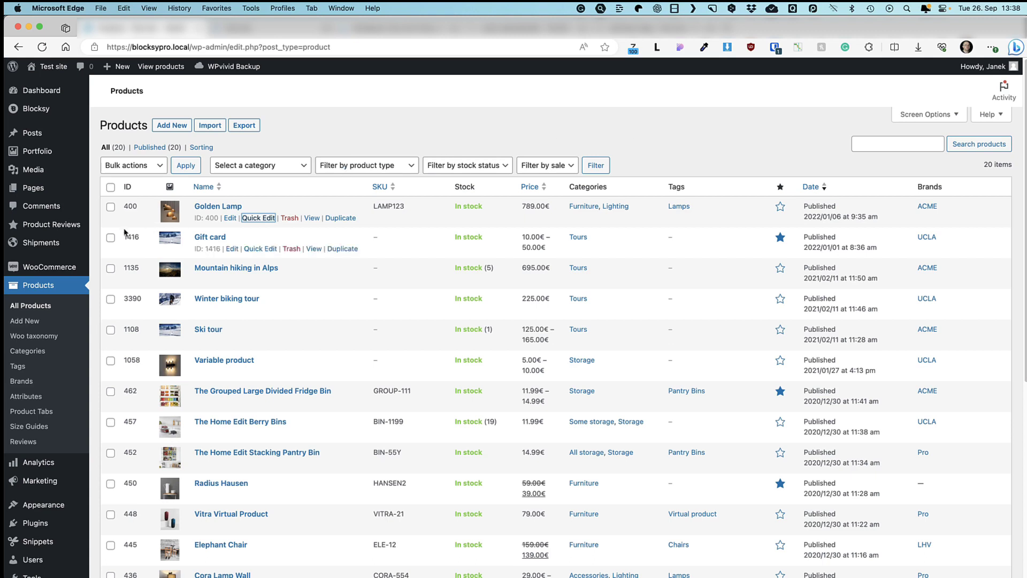
- Bulk-edit Golden Lamp, Gift card, Mountain hiking, Winter biking and Ski tour into Boots
{"action": "left_click", "coordinate": [111, 207]}
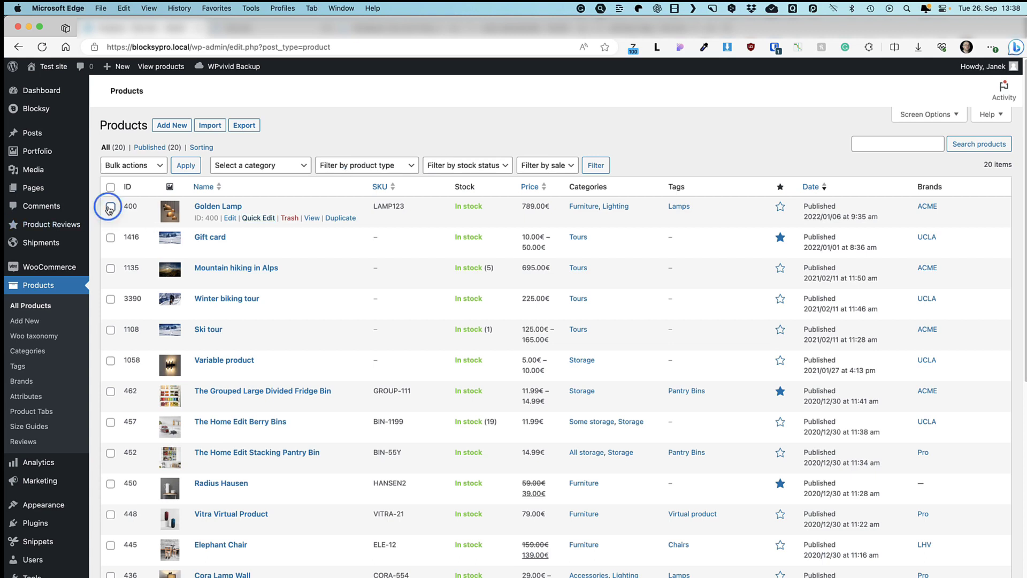
{"action": "left_click", "coordinate": [110, 329], "text": "shift"}
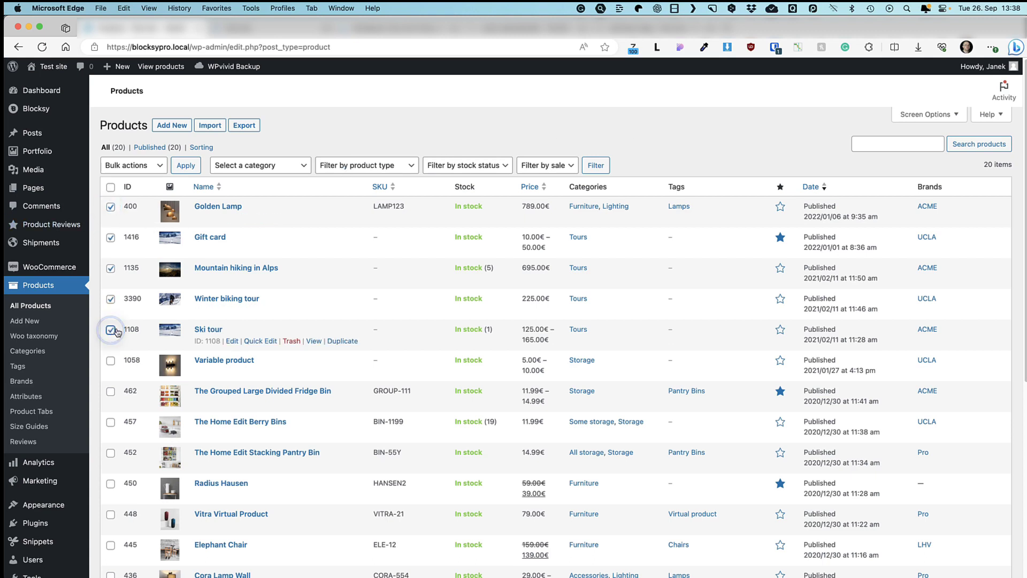
{"action": "left_click", "coordinate": [137, 167]}
{"action": "left_click", "coordinate": [141, 178]}
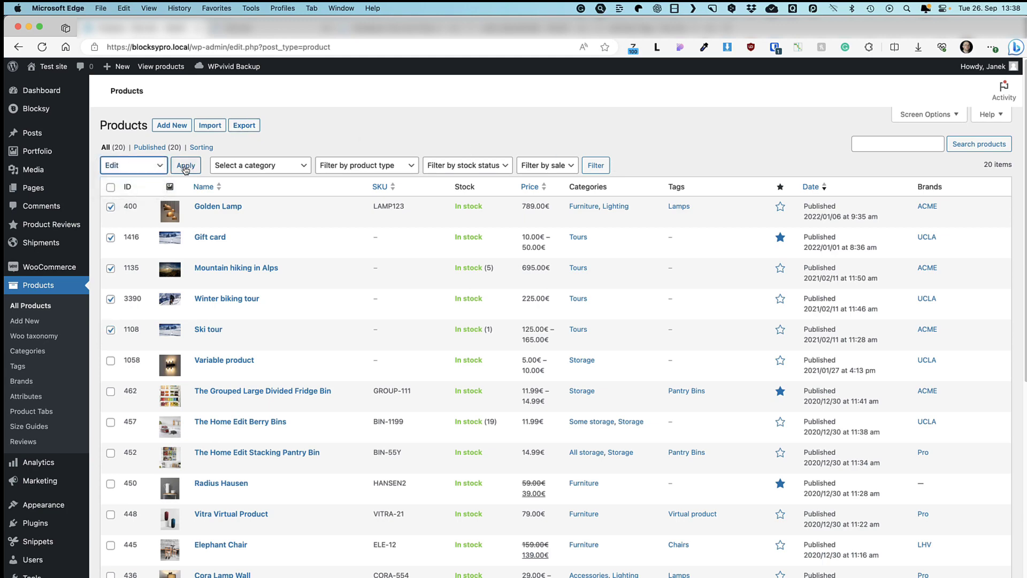
{"action": "left_click", "coordinate": [186, 166]}
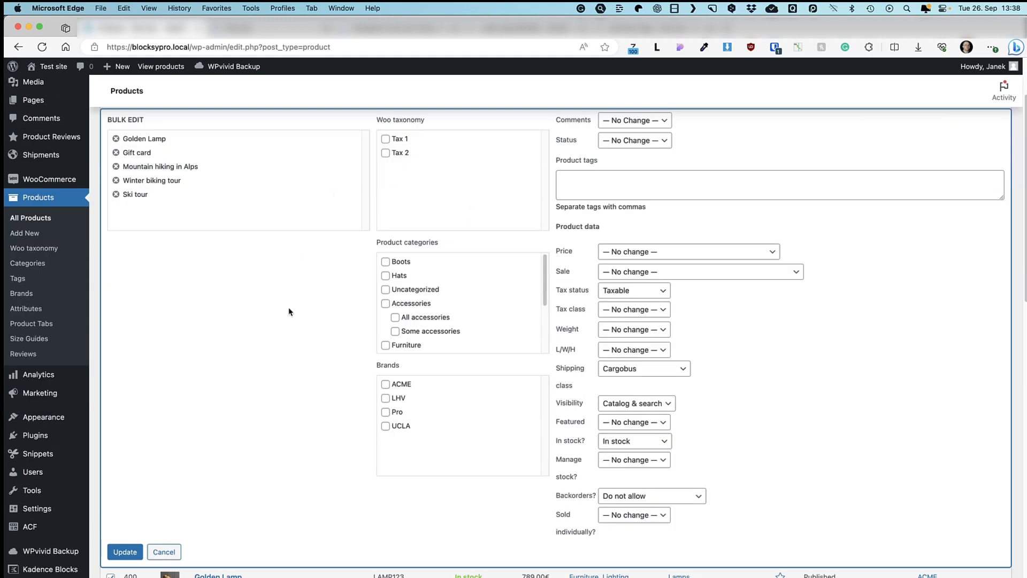
{"action": "scroll", "coordinate": [484, 278], "scroll_direction": "up", "scroll_amount": 1}
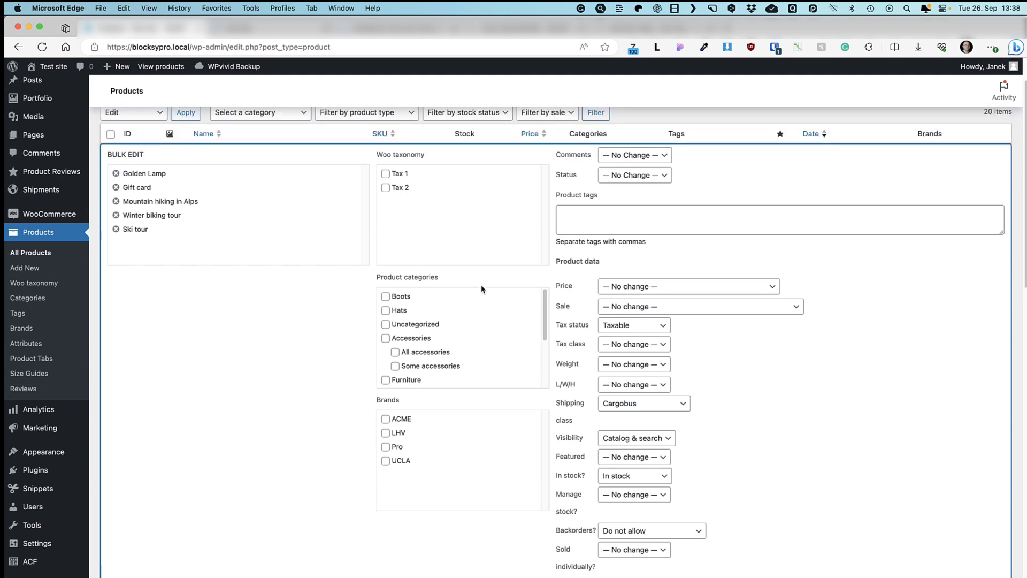
{"action": "scroll", "coordinate": [477, 285], "scroll_direction": "up", "scroll_amount": 1}
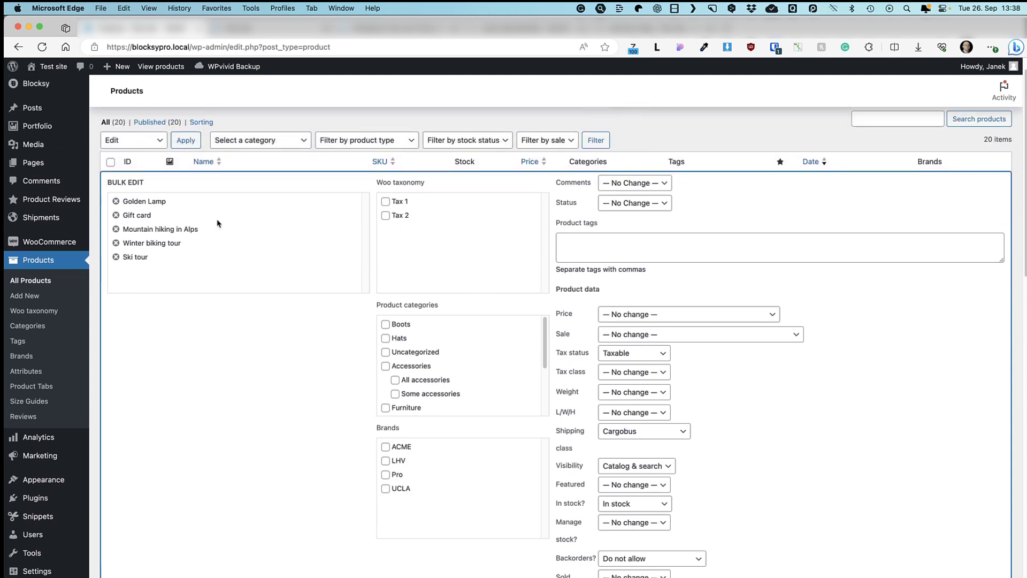
{"action": "scroll", "coordinate": [436, 330], "scroll_direction": "down", "scroll_amount": 3}
{"action": "scroll", "coordinate": [445, 339], "scroll_direction": "up", "scroll_amount": 2}
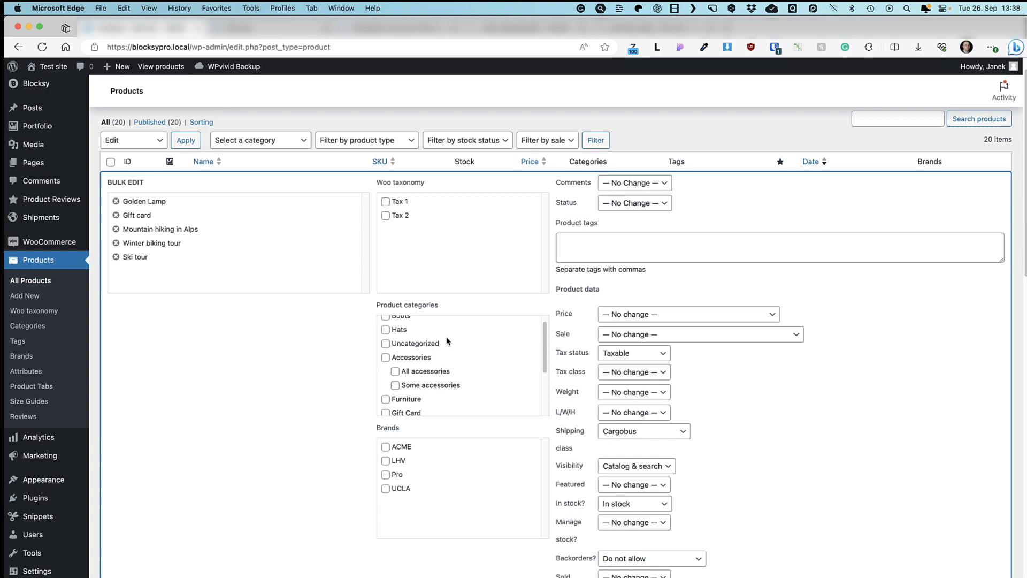
{"action": "scroll", "coordinate": [449, 337], "scroll_direction": "up", "scroll_amount": 1}
{"action": "left_click", "coordinate": [385, 324]}
{"action": "scroll", "coordinate": [955, 332], "scroll_direction": "down", "scroll_amount": 3}
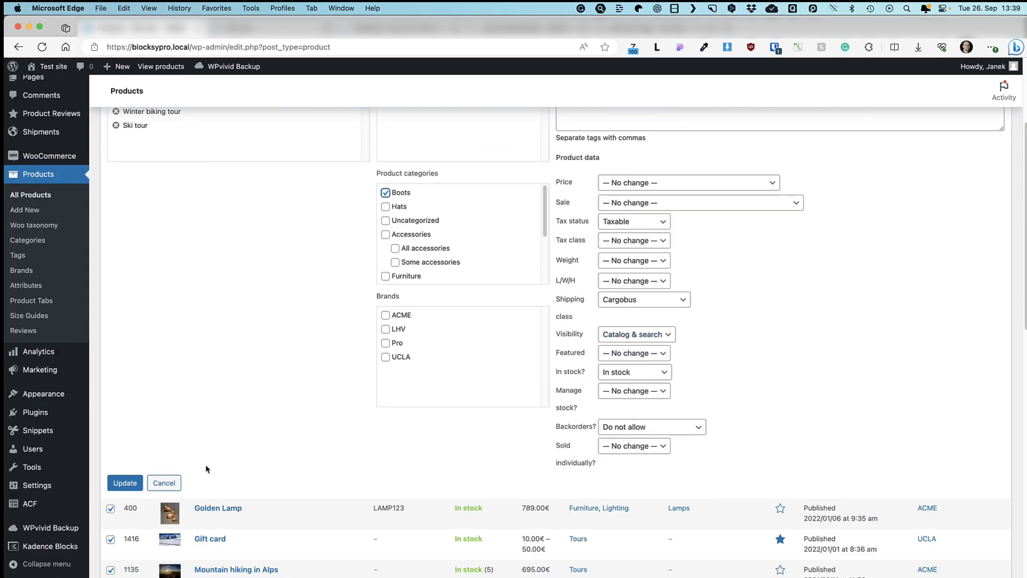
{"action": "left_click", "coordinate": [124, 484]}
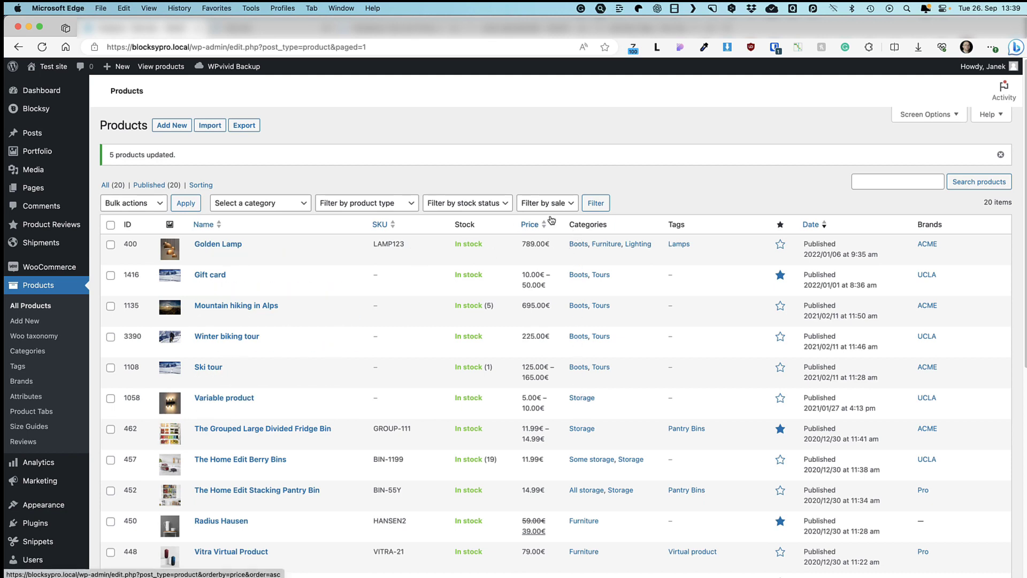
- Preview bulk editing all 12 posts, cancel it, and go to the Pages list
{"action": "left_click", "coordinate": [53, 137]}
{"action": "left_click", "coordinate": [112, 154]}
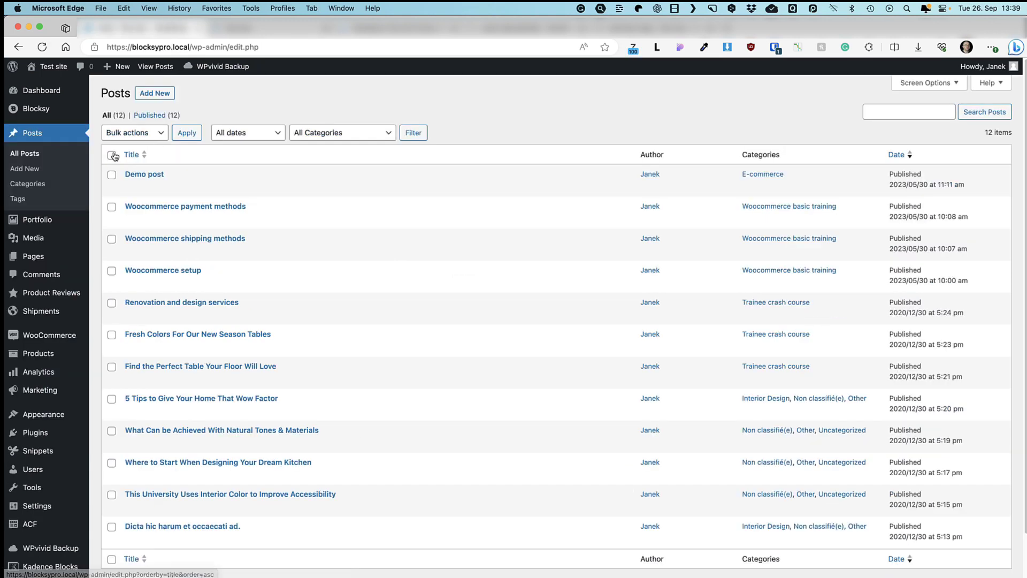
{"action": "left_click", "coordinate": [131, 132]}
{"action": "left_click", "coordinate": [194, 133]}
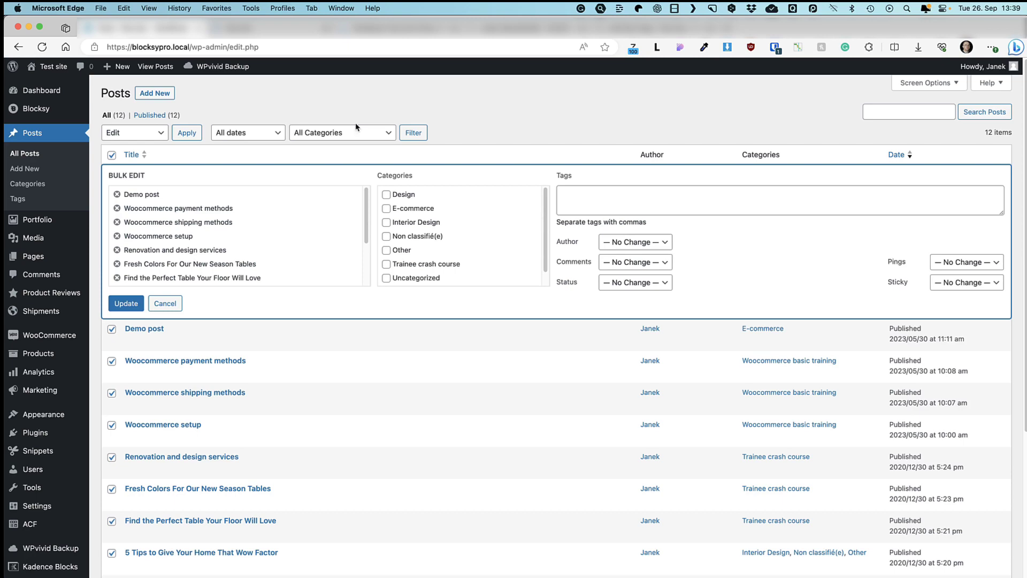
{"action": "left_click", "coordinate": [164, 304]}
{"action": "left_click", "coordinate": [33, 256]}
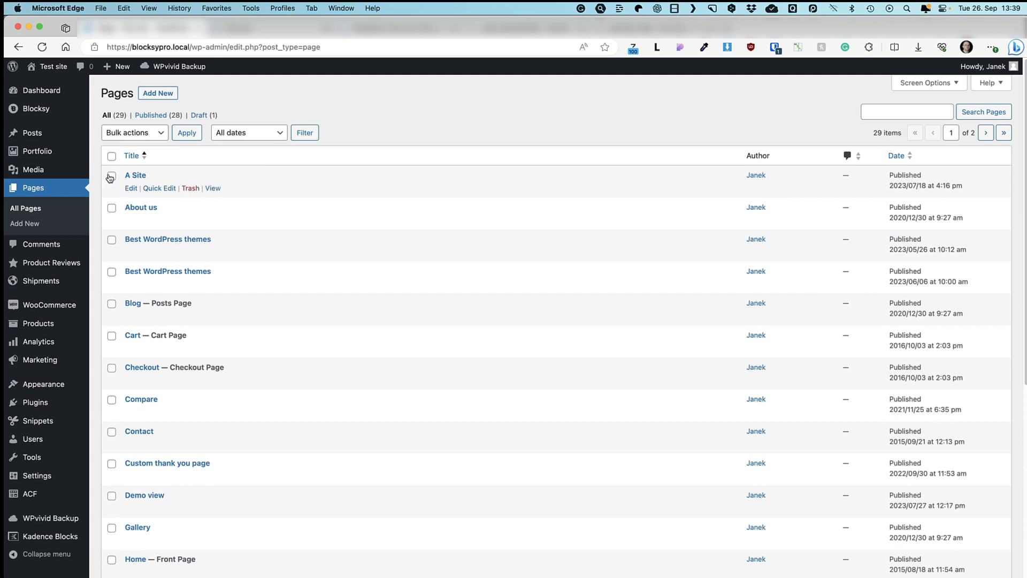
- Bulk-change the A Site and About us pages to Draft status
{"action": "left_click", "coordinate": [111, 186]}
{"action": "left_click", "coordinate": [111, 207]}
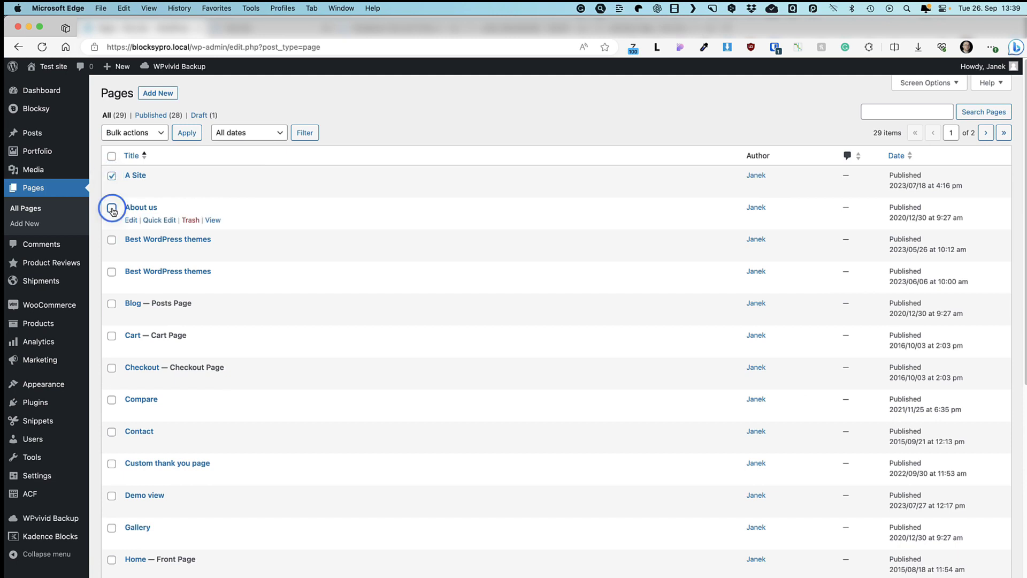
{"action": "left_click", "coordinate": [135, 133]}
{"action": "left_click", "coordinate": [116, 145]}
{"action": "left_click", "coordinate": [186, 133]}
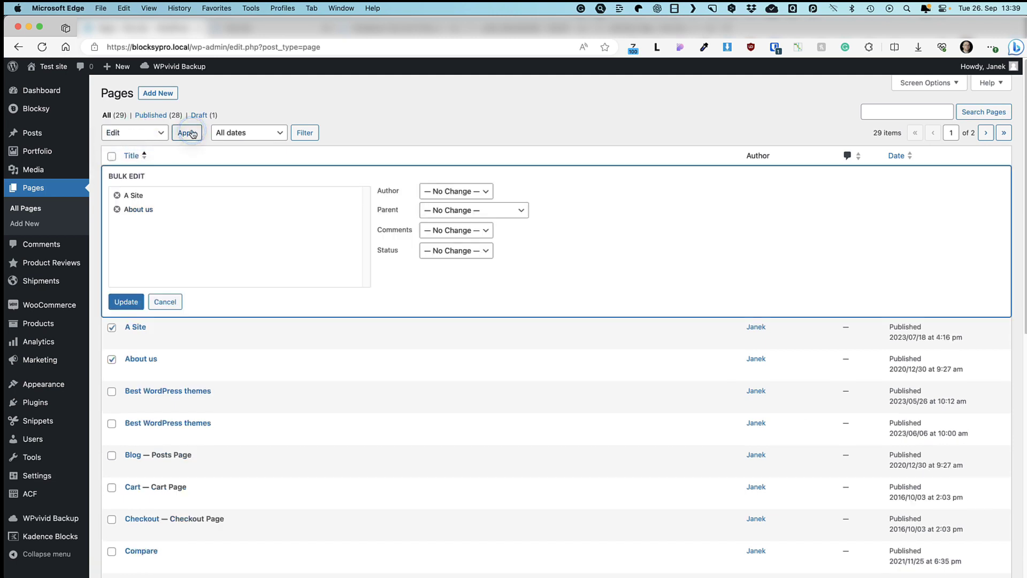
{"action": "left_click", "coordinate": [456, 250]}
{"action": "left_click", "coordinate": [441, 299]}
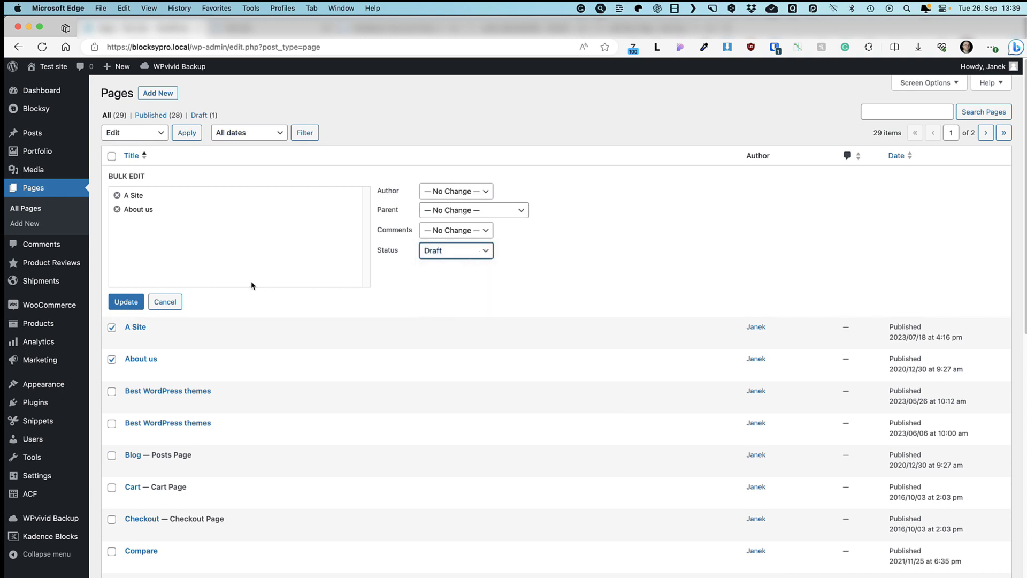
{"action": "left_click", "coordinate": [135, 303]}
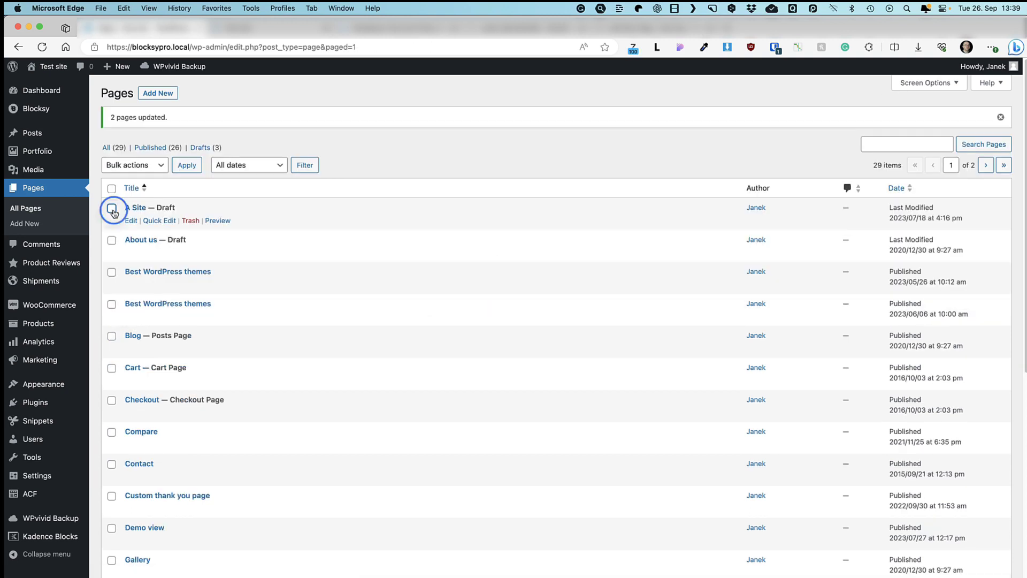
- Bulk-set A Site and About us back to Published
{"action": "left_click", "coordinate": [111, 208]}
{"action": "left_click", "coordinate": [112, 240]}
{"action": "left_click", "coordinate": [134, 165]}
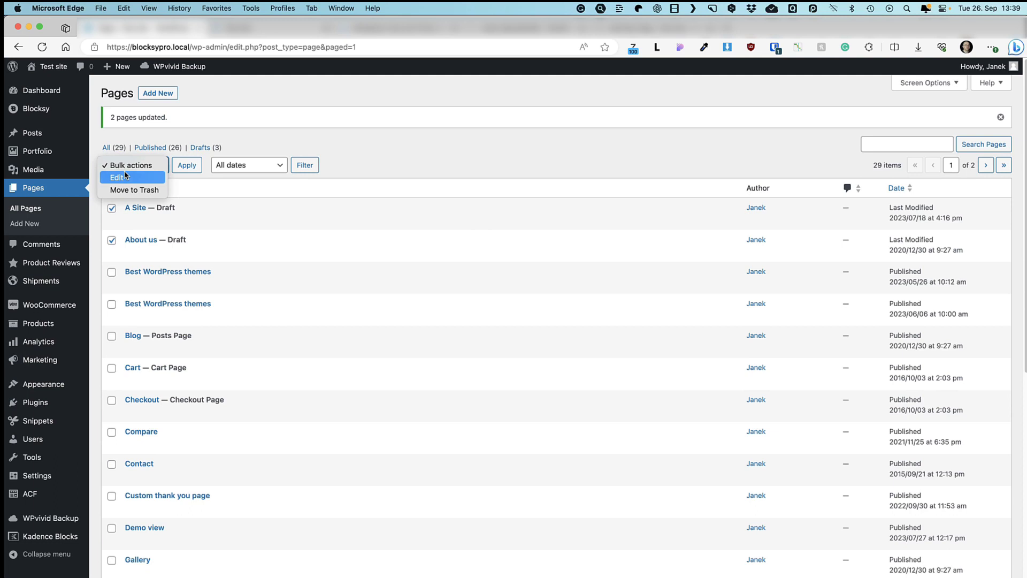
{"action": "left_click", "coordinate": [117, 176]}
{"action": "left_click", "coordinate": [183, 169]}
{"action": "left_click", "coordinate": [456, 282]}
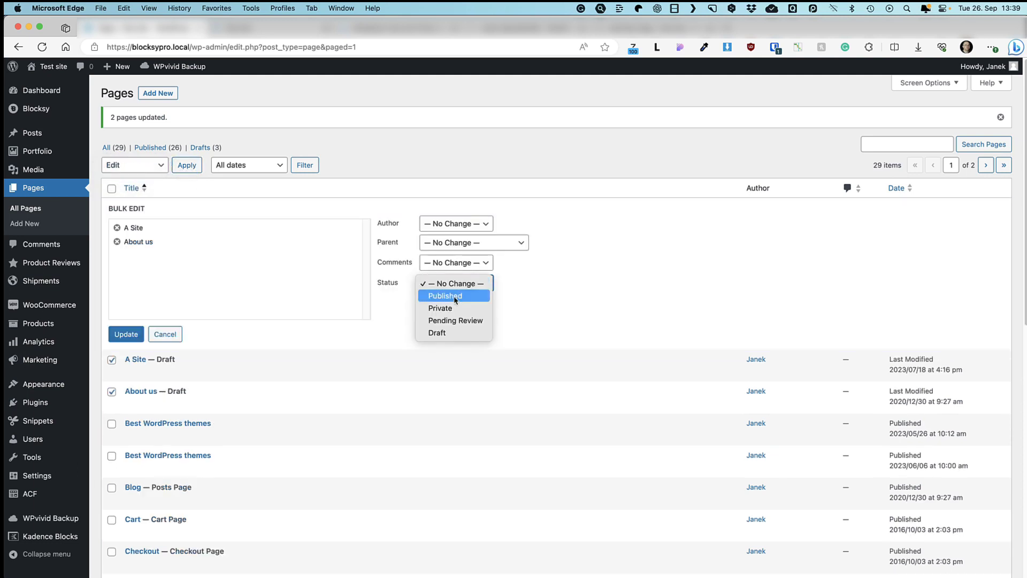
{"action": "left_click", "coordinate": [126, 334]}
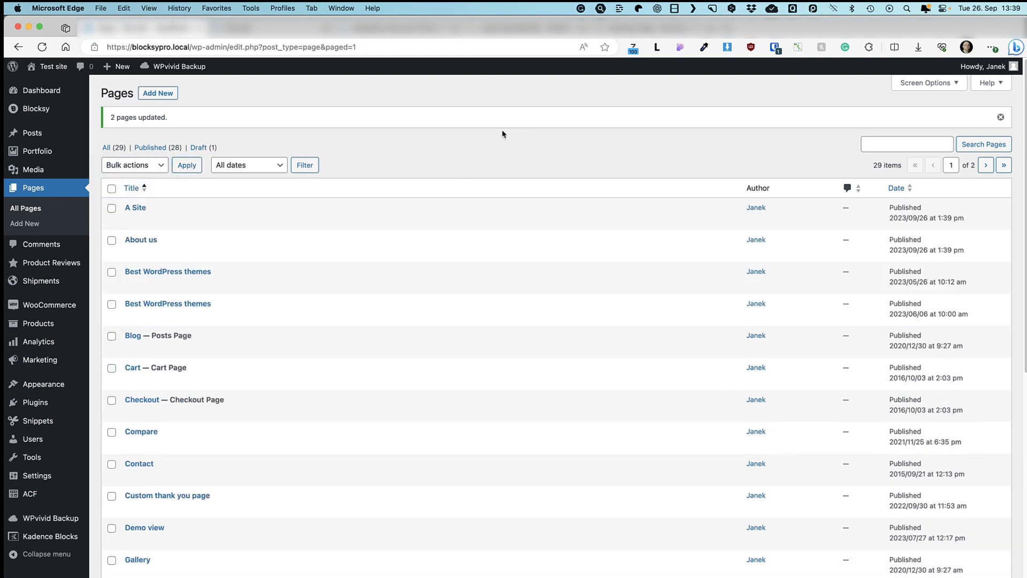
- Copy all blocks of the A Site page from the editor's options menu
{"action": "left_click", "coordinate": [141, 207]}
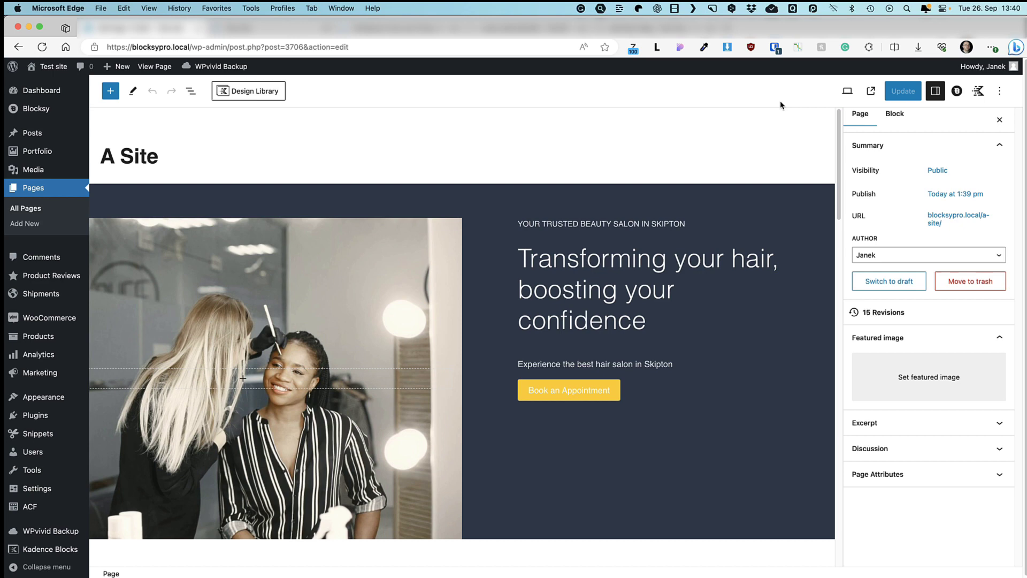
{"action": "left_click", "coordinate": [999, 90]}
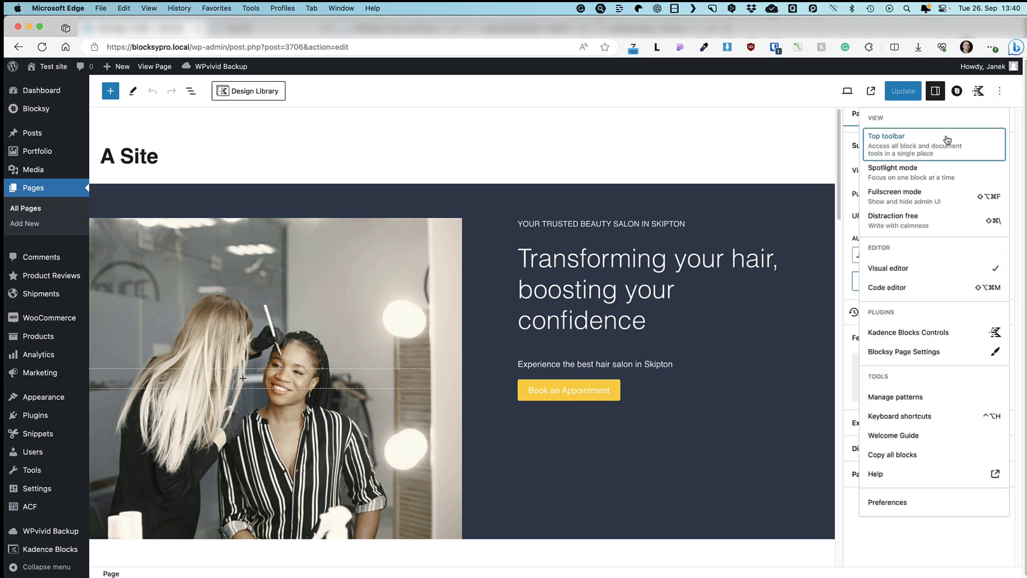
{"action": "left_click", "coordinate": [887, 456]}
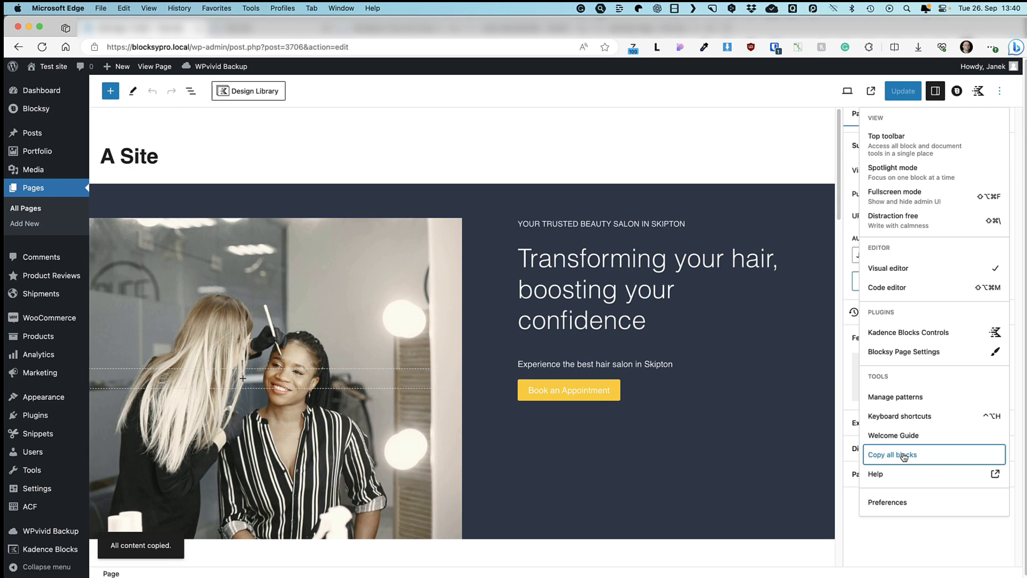
- Paste the copied A Site blocks into a new blank page
{"action": "left_click", "coordinate": [24, 223]}
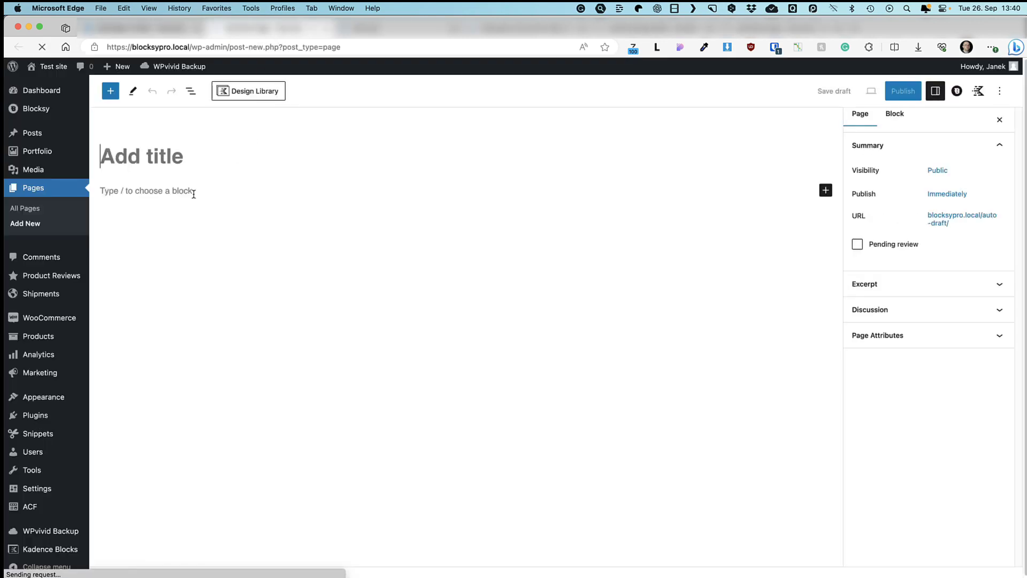
{"action": "left_click", "coordinate": [170, 193]}
{"action": "right_click", "coordinate": [167, 191]}
{"action": "left_click", "coordinate": [193, 278]}
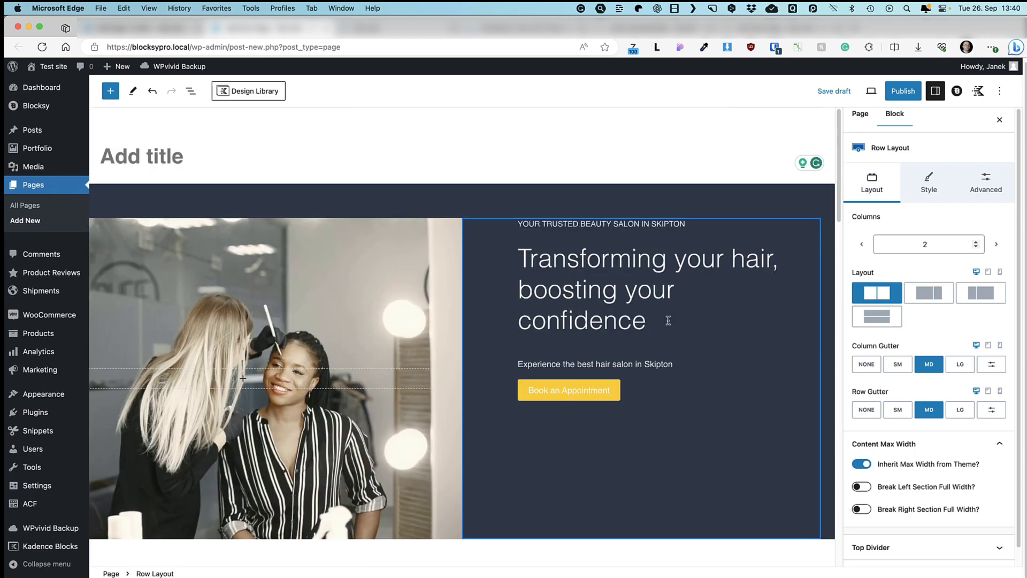
{"action": "scroll", "coordinate": [660, 347], "scroll_direction": "up", "scroll_amount": 10}
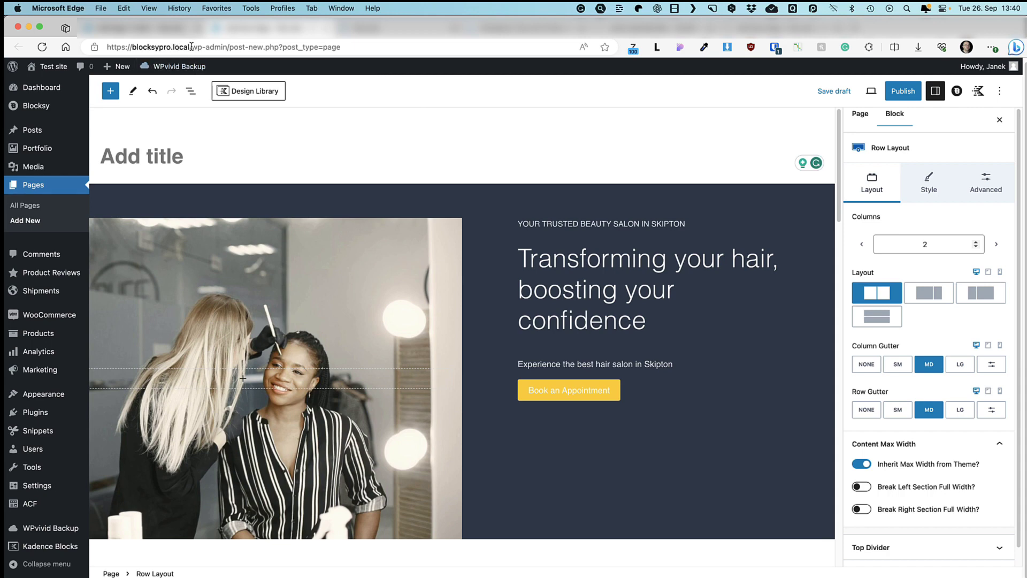
{"action": "left_click_drag", "start_coordinate": [191, 47], "coordinate": [91, 45]}
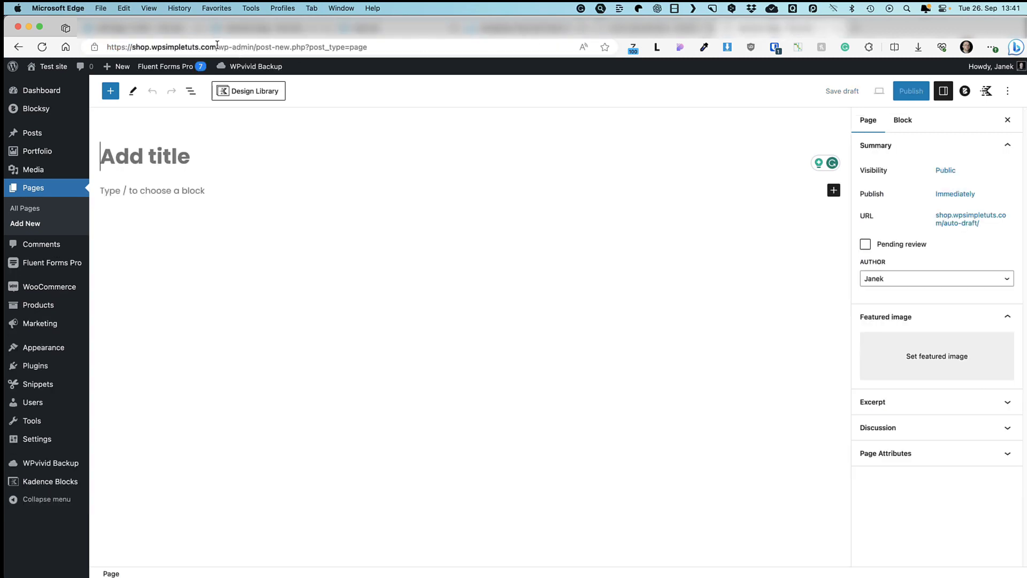
- Paste the hair-salon layout with Cmd+V and put the caret in the page title
{"action": "left_click", "coordinate": [129, 190]}
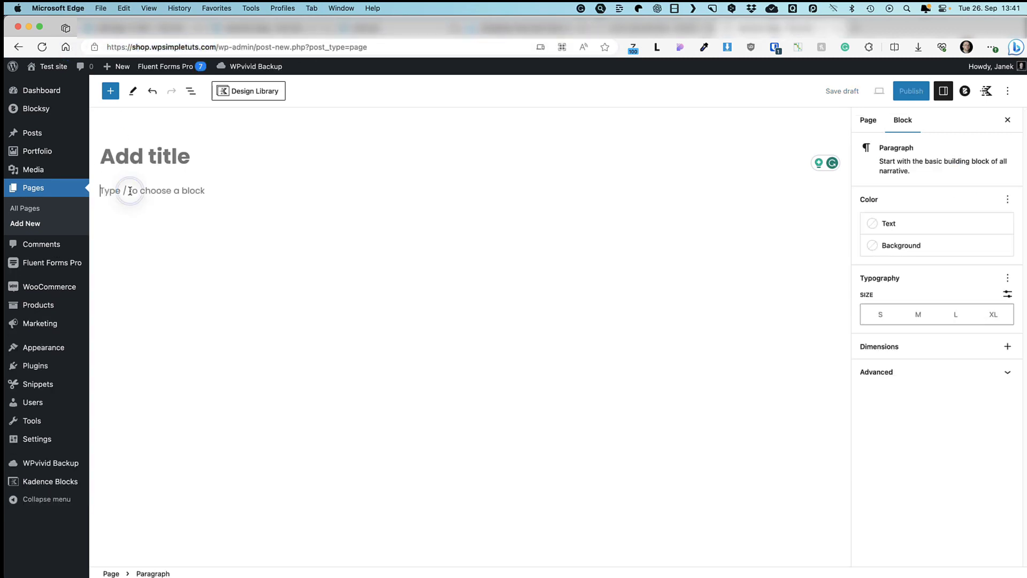
{"action": "key", "text": "super+v"}
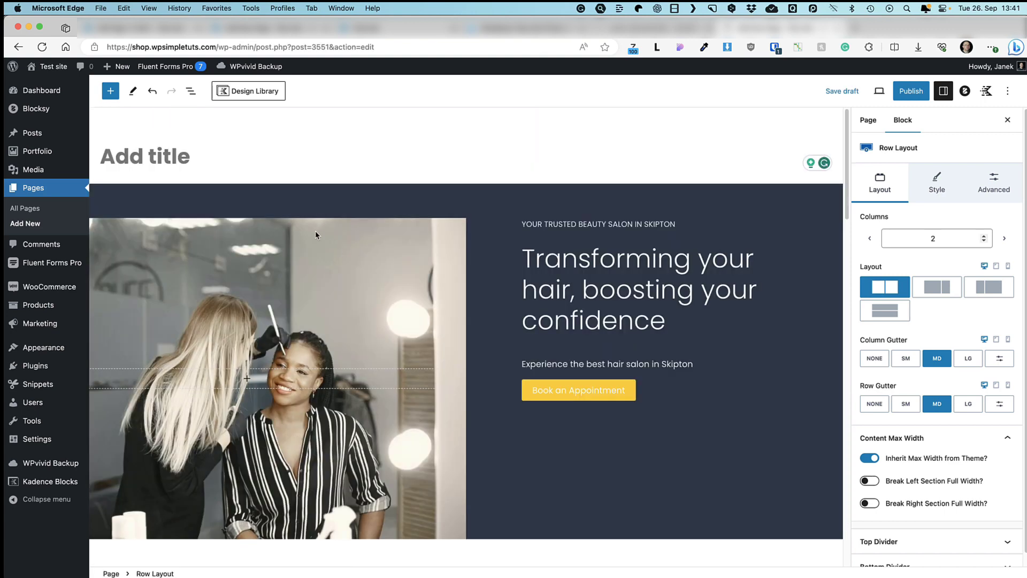
{"action": "left_click", "coordinate": [292, 259]}
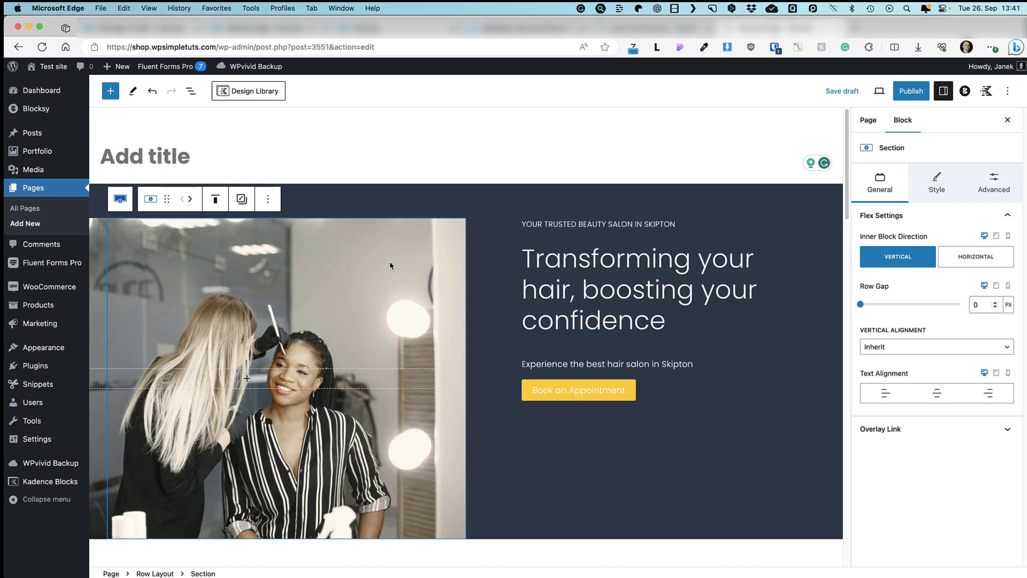
{"action": "left_click", "coordinate": [193, 153]}
{"action": "type", "text": "Th"}
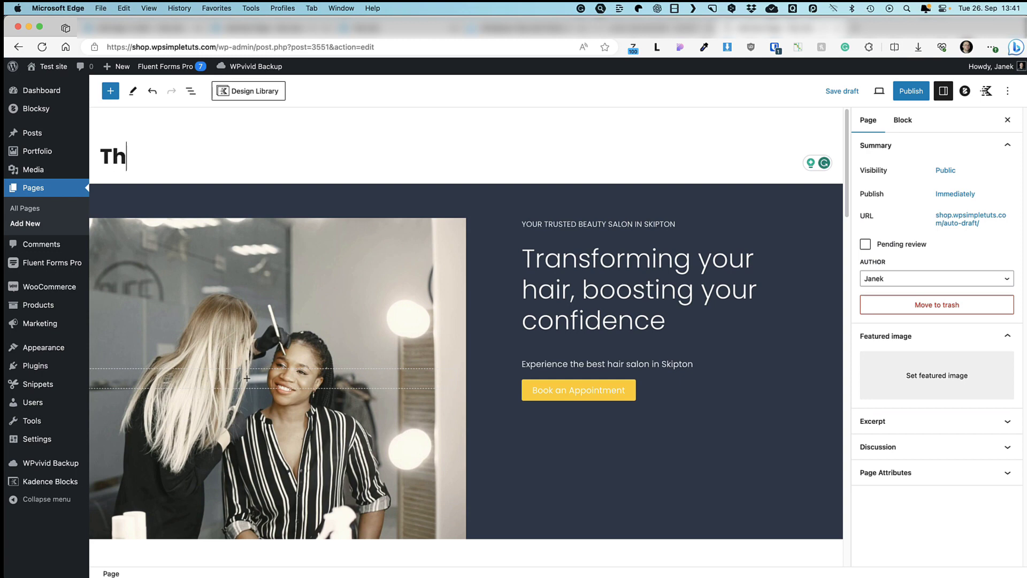
{"action": "type", "text": "is"}
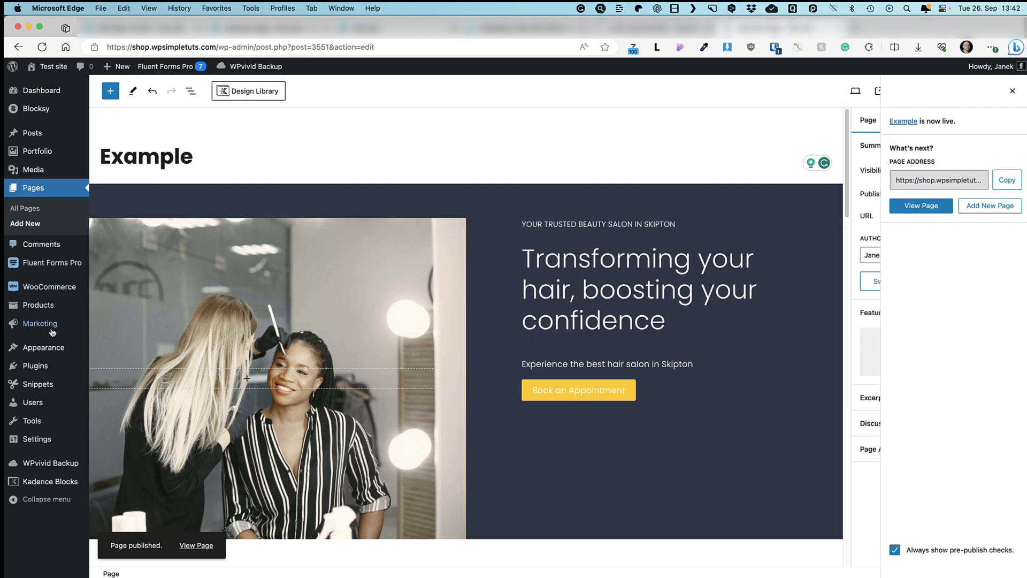
- Show the installed plugins list and its bulk actions menu
{"action": "mouse_move", "coordinate": [35, 365]}
{"action": "left_click", "coordinate": [104, 367]}
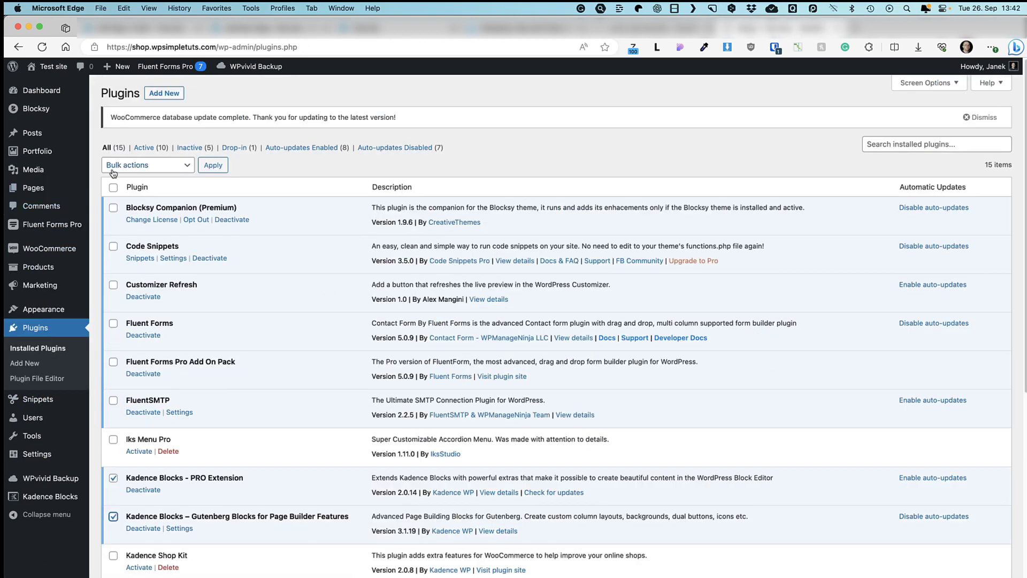
{"action": "left_click", "coordinate": [114, 168]}
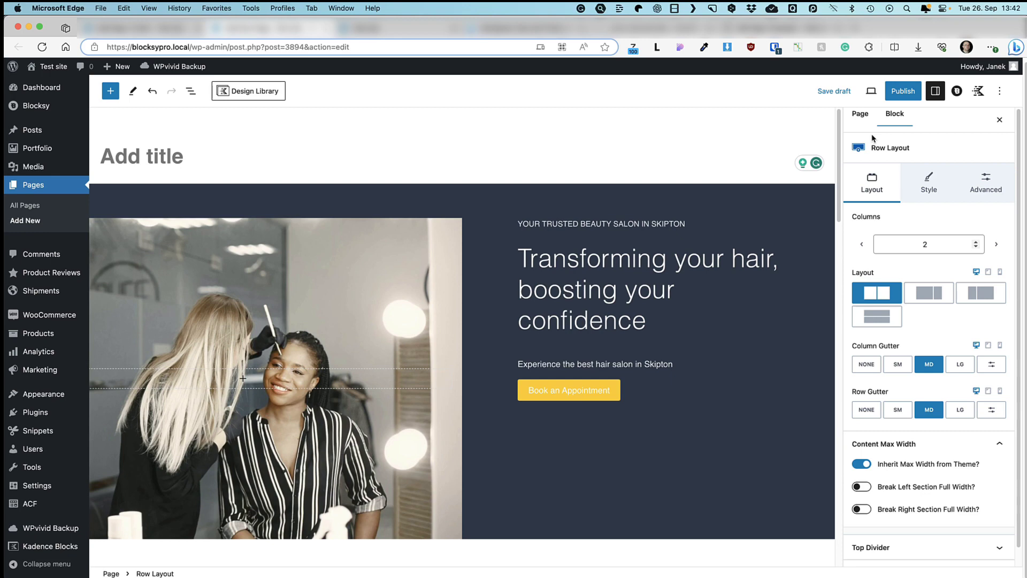
- Toggle distraction-free writing off and back on, and make the editor fullscreen
{"action": "left_click", "coordinate": [999, 91]}
{"action": "left_click", "coordinate": [963, 191]}
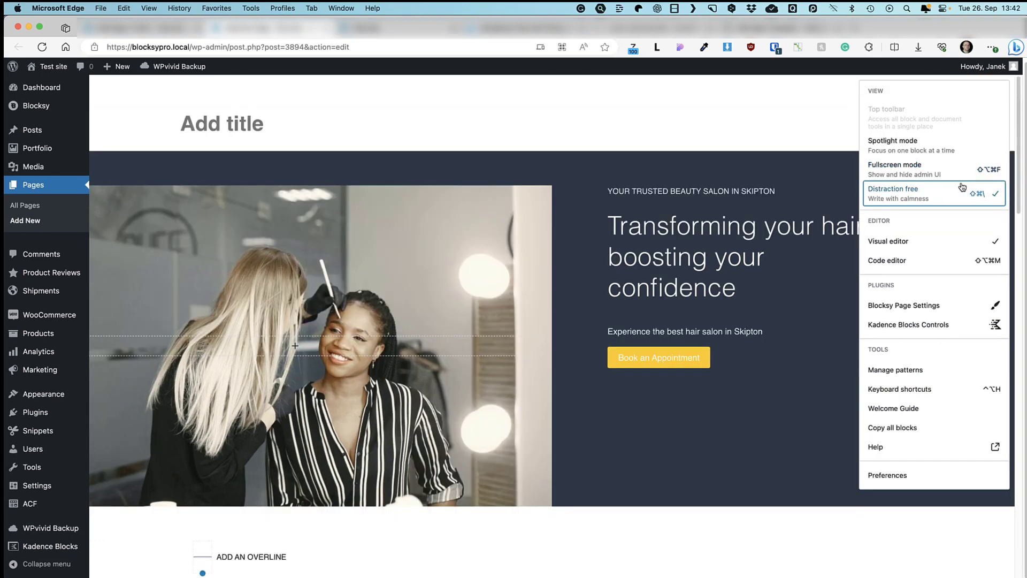
{"action": "left_click", "coordinate": [932, 193]}
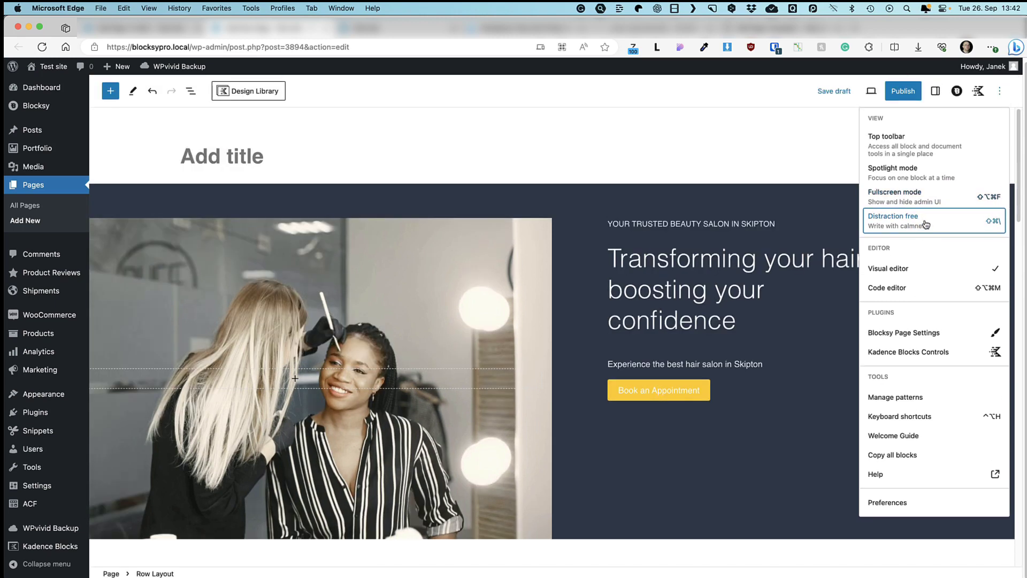
{"action": "left_click", "coordinate": [925, 224]}
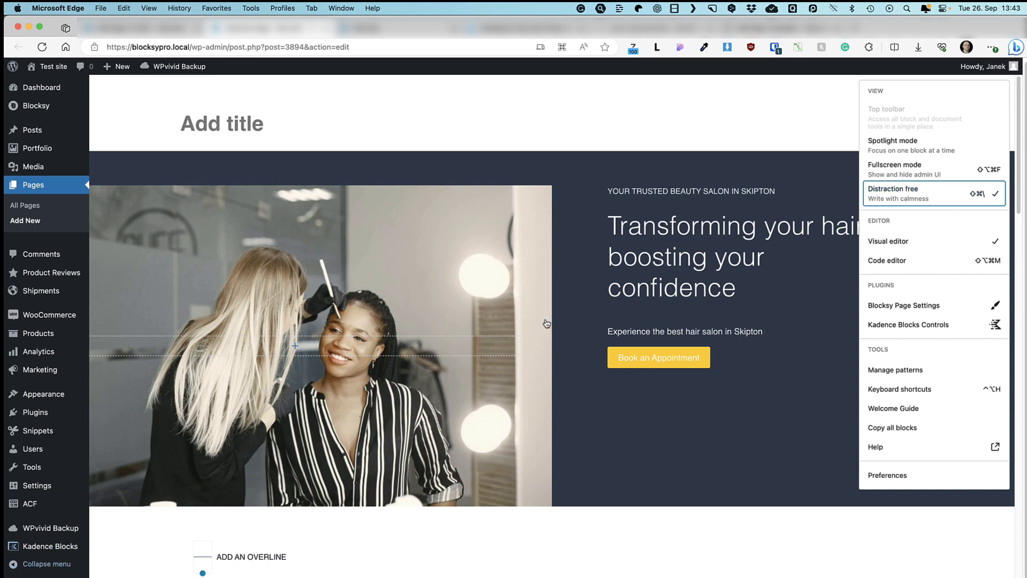
{"action": "left_click", "coordinate": [947, 171]}
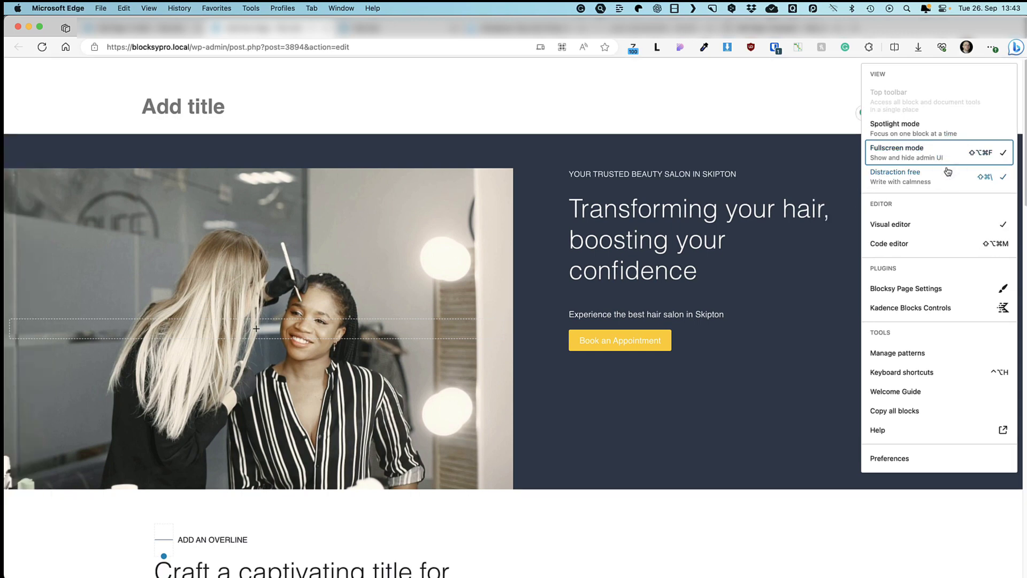
{"action": "left_click", "coordinate": [782, 112]}
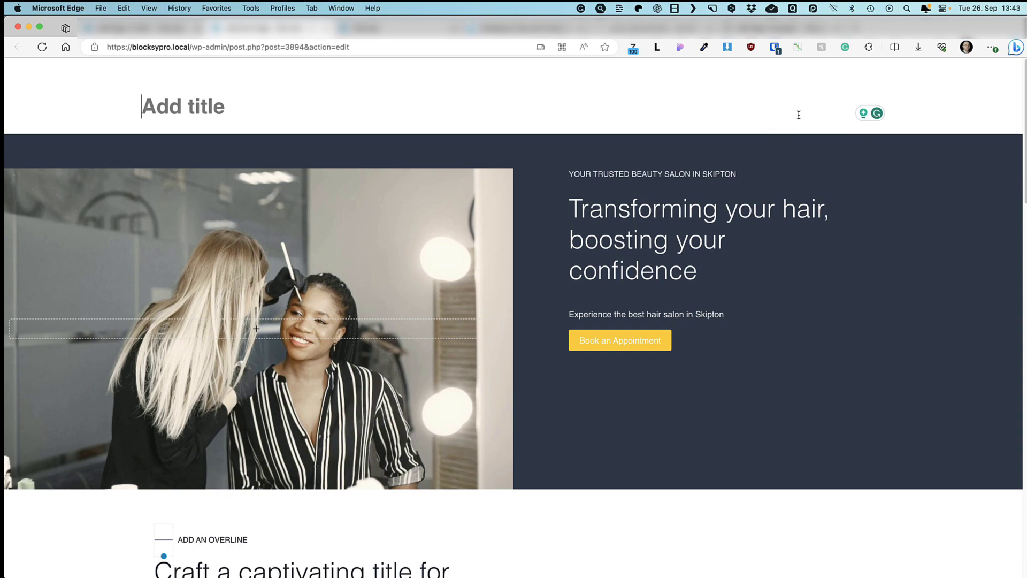
{"action": "scroll", "coordinate": [736, 198], "scroll_direction": "down", "scroll_amount": 5}
{"action": "scroll", "coordinate": [741, 196], "scroll_direction": "down", "scroll_amount": 4}
{"action": "scroll", "coordinate": [741, 196], "scroll_direction": "up", "scroll_amount": 5}
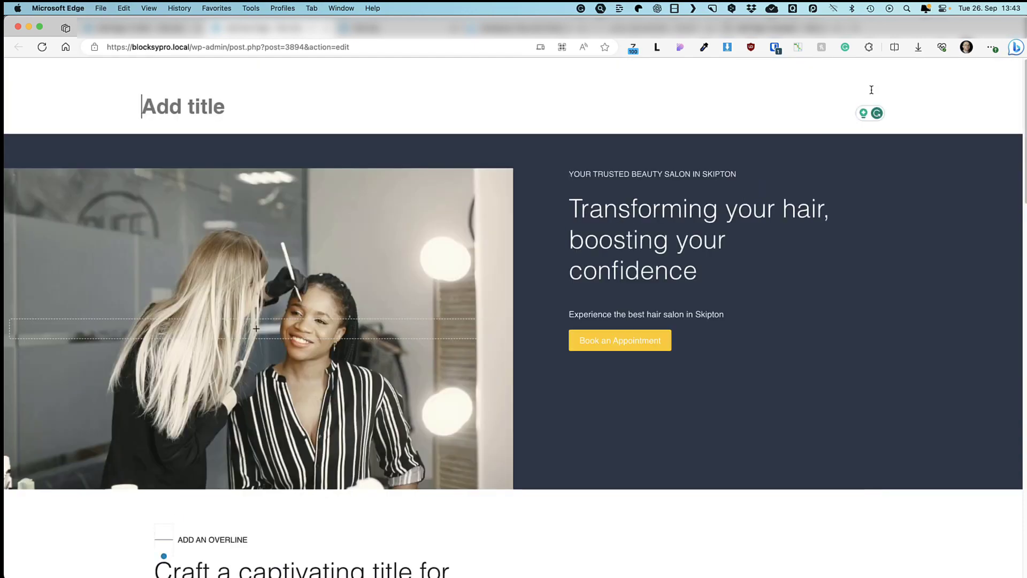
- Hide the Excerpt, Featured image and Discussion panels, then check the page settings sidebar
{"action": "left_click", "coordinate": [1007, 73]}
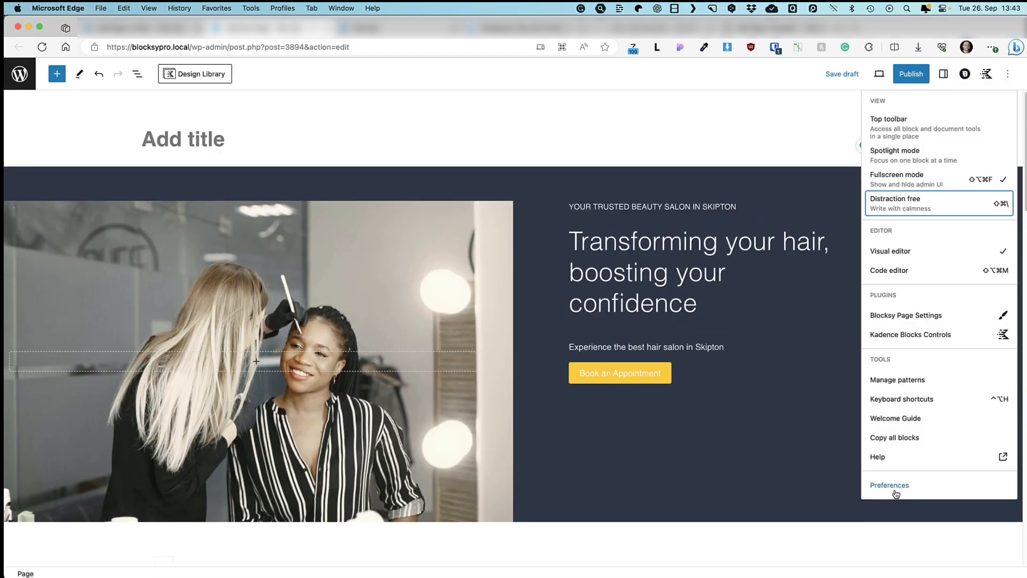
{"action": "left_click", "coordinate": [895, 485]}
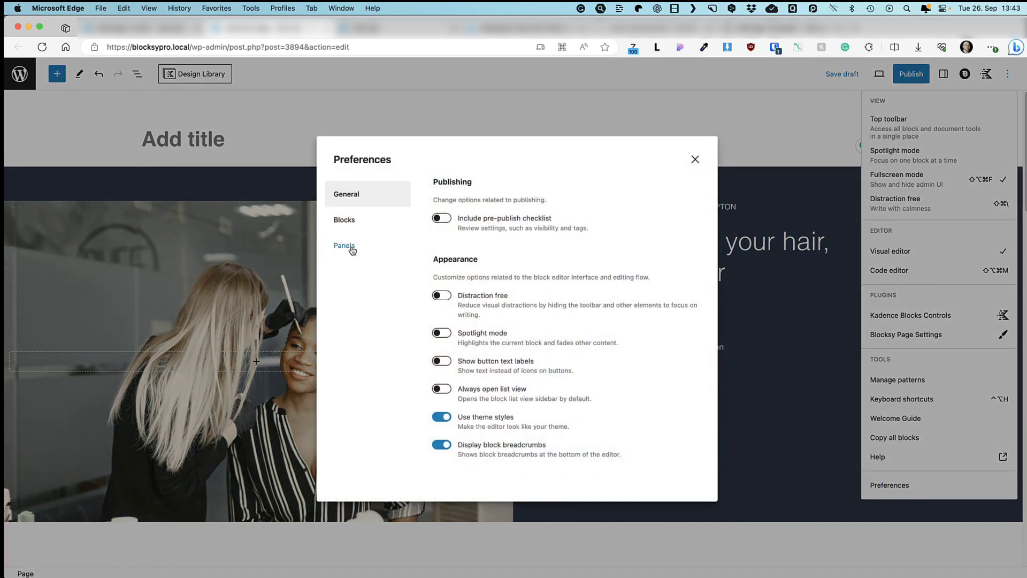
{"action": "left_click", "coordinate": [348, 248]}
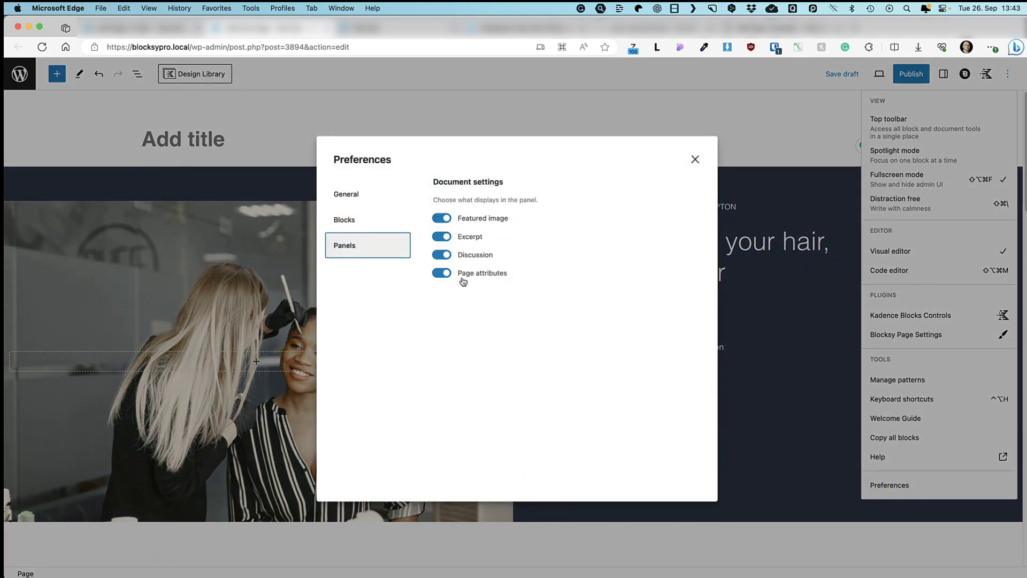
{"action": "left_click", "coordinate": [442, 237]}
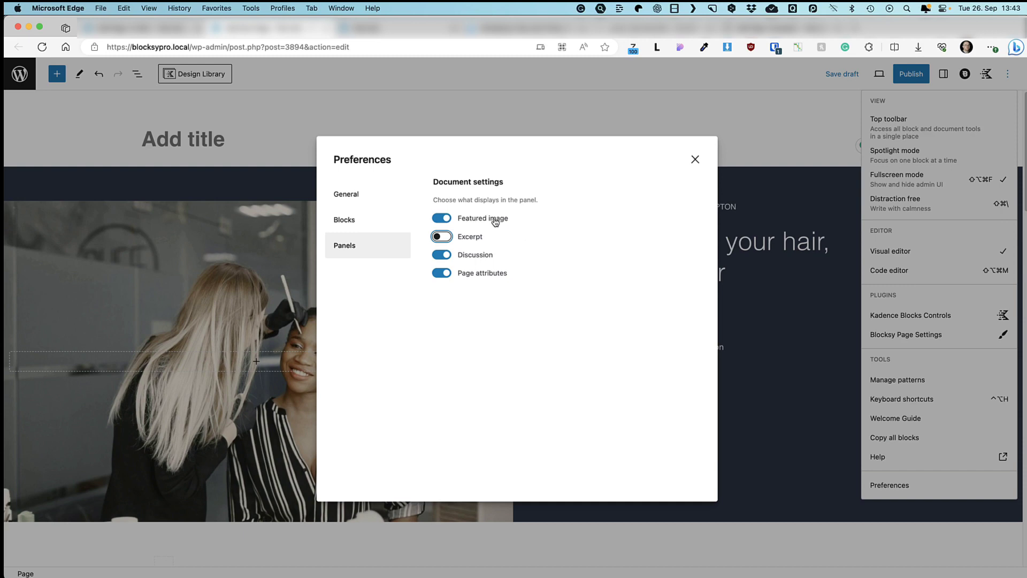
{"action": "left_click", "coordinate": [442, 219]}
{"action": "left_click", "coordinate": [441, 256]}
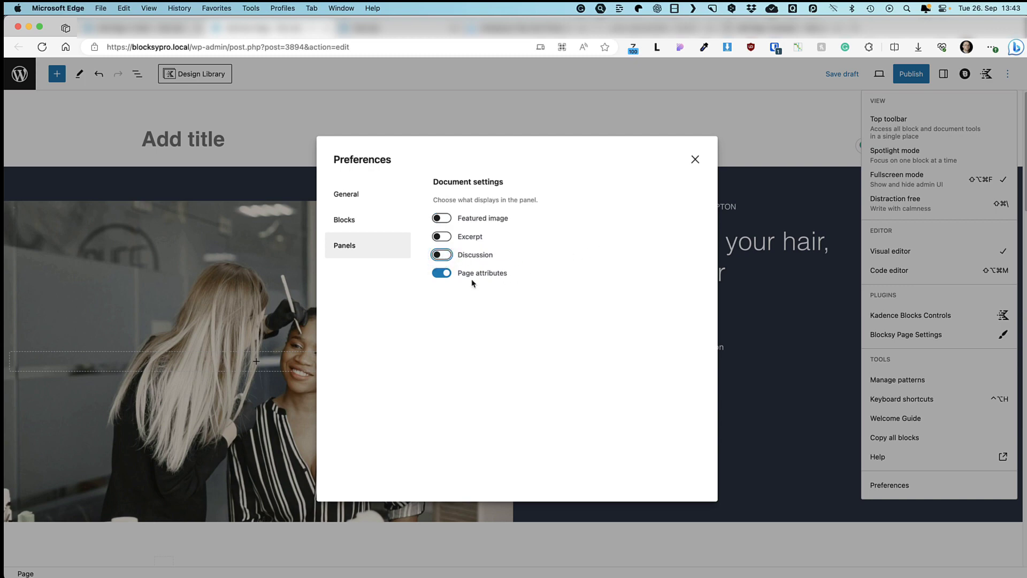
{"action": "left_click", "coordinate": [696, 161]}
{"action": "left_click", "coordinate": [756, 138]}
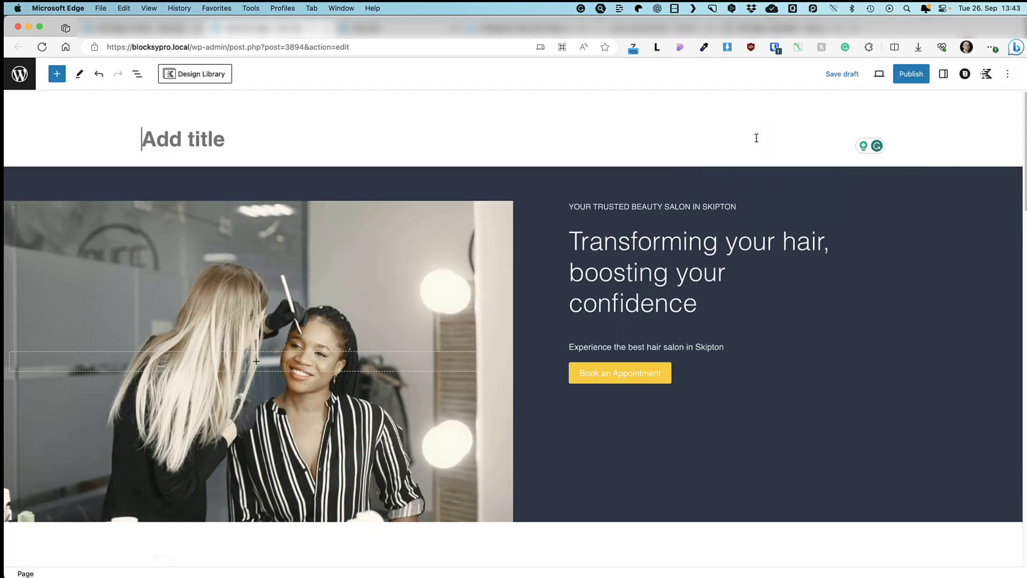
{"action": "left_click", "coordinate": [944, 73]}
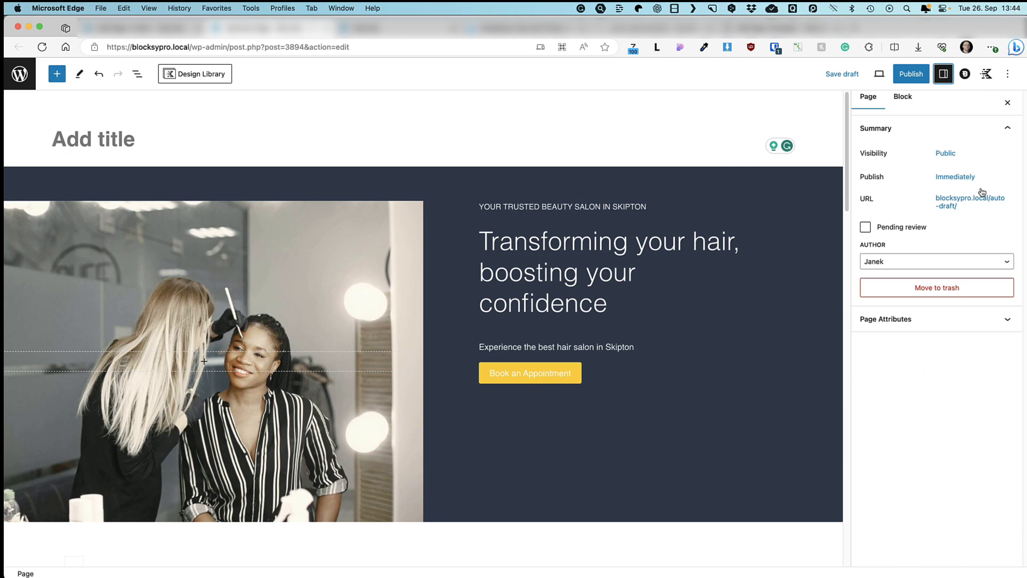
- Re-enable the Featured image, Excerpt and Discussion panels and view the sidebar
{"action": "left_click", "coordinate": [1008, 73]}
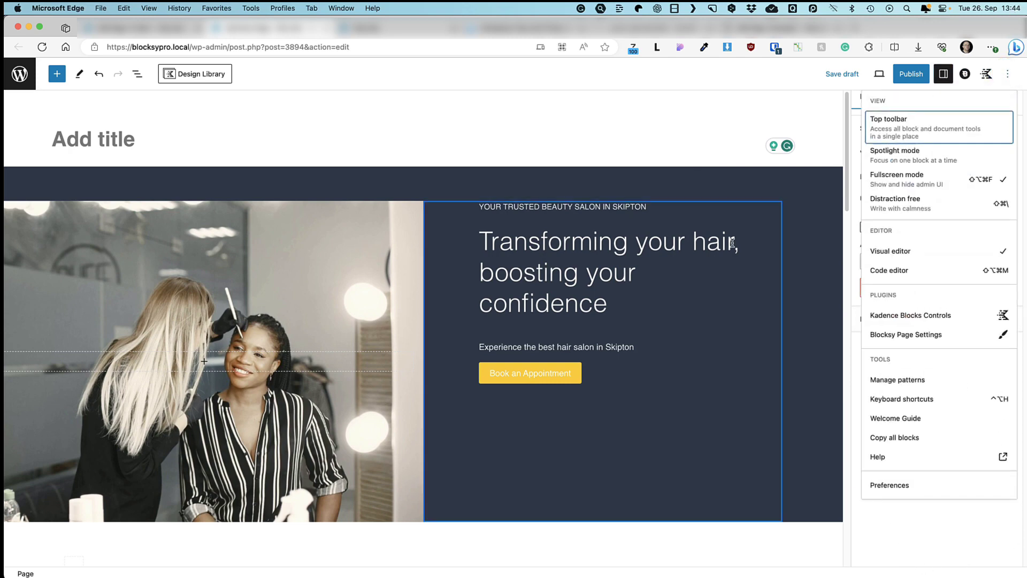
{"action": "left_click", "coordinate": [886, 485]}
{"action": "left_click", "coordinate": [361, 241]}
{"action": "left_click", "coordinate": [442, 217]}
{"action": "left_click", "coordinate": [442, 236]}
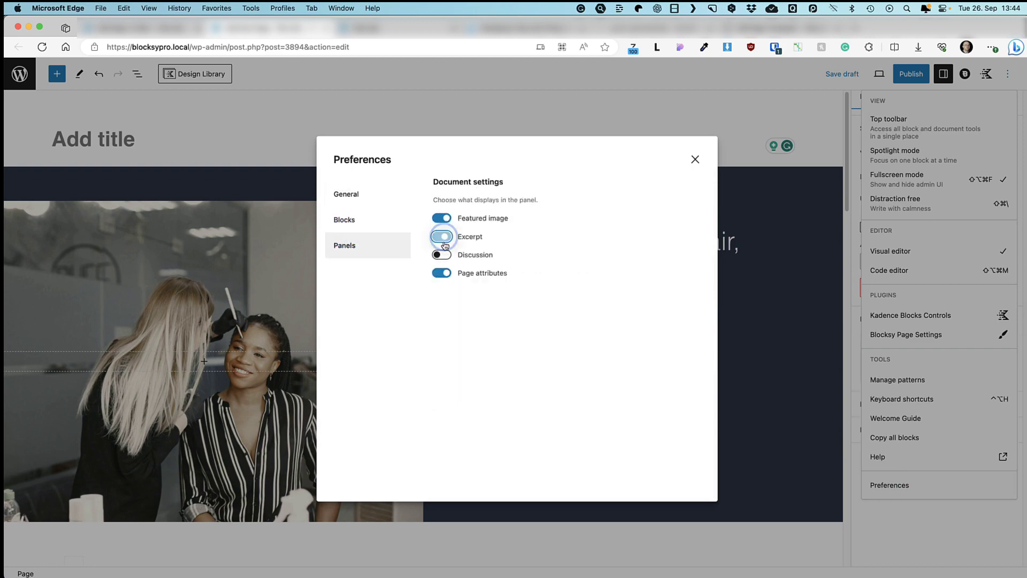
{"action": "left_click", "coordinate": [441, 255]}
{"action": "left_click", "coordinate": [695, 160]}
{"action": "left_click", "coordinate": [710, 129]}
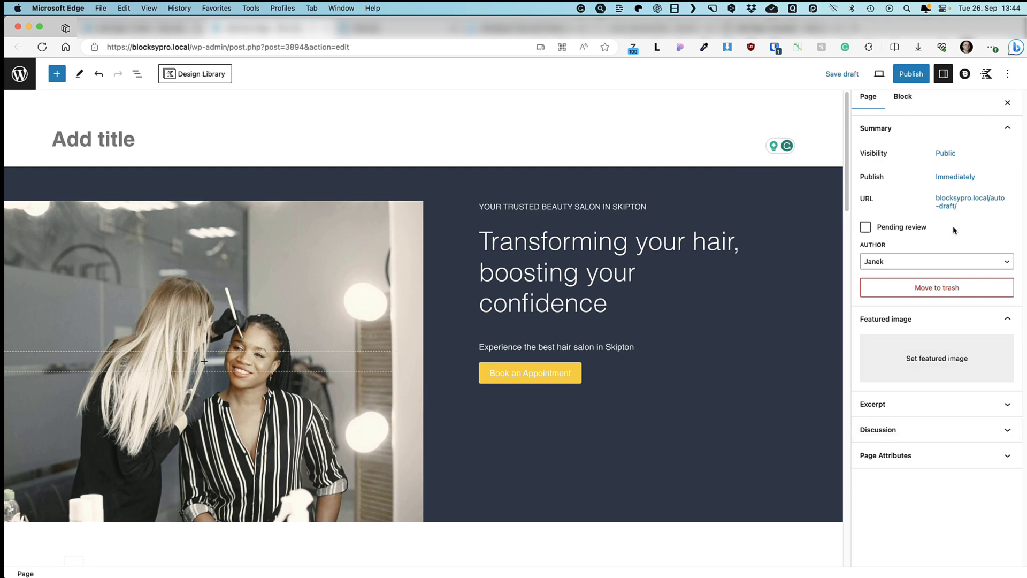
- In block preferences, hide all Text blocks except Paragraph, Heading, List and Table
{"action": "left_click", "coordinate": [1008, 73]}
{"action": "left_click", "coordinate": [889, 484]}
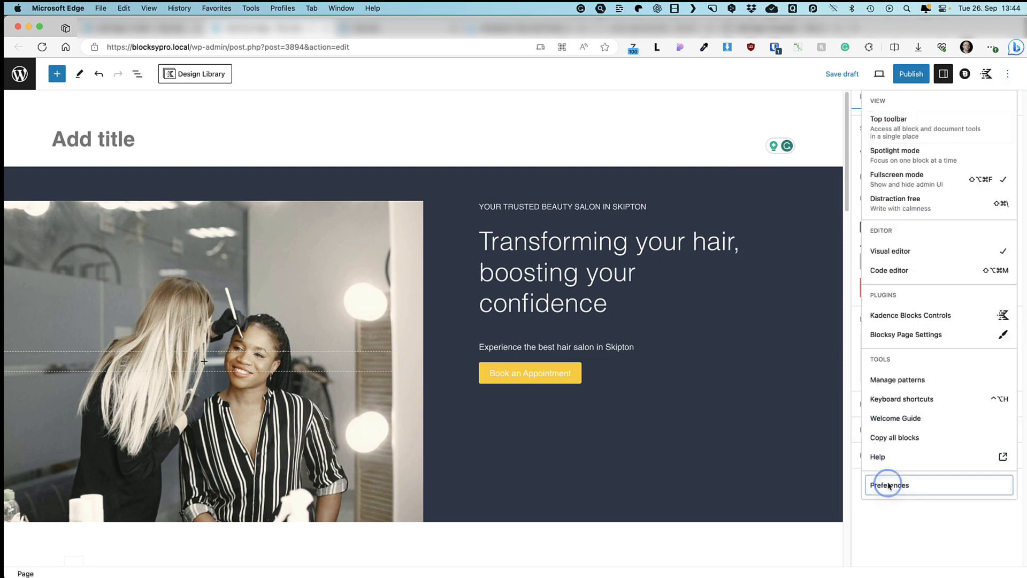
{"action": "left_click", "coordinate": [345, 221]}
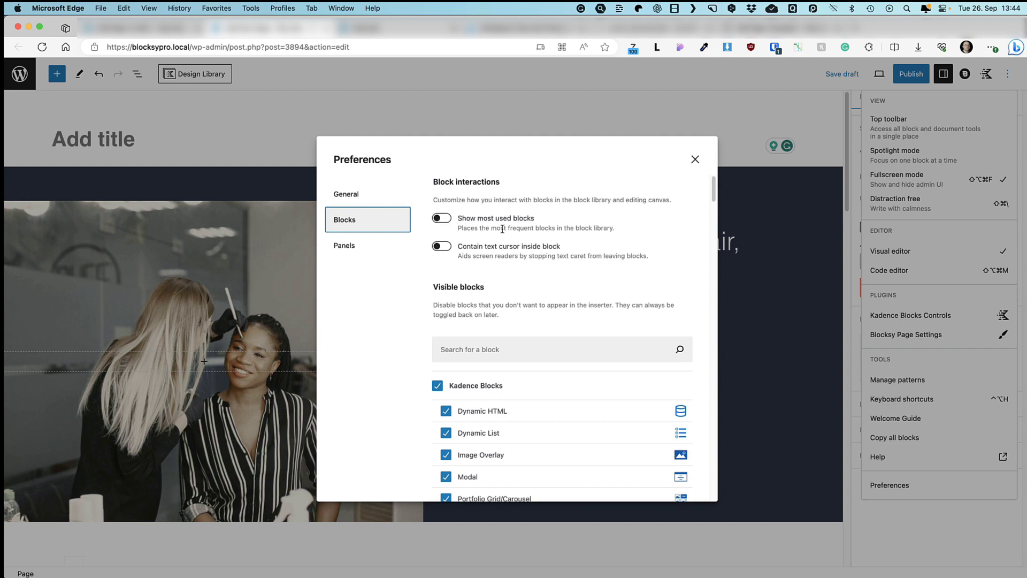
{"action": "scroll", "coordinate": [610, 286], "scroll_direction": "down", "scroll_amount": 3}
{"action": "scroll", "coordinate": [635, 298], "scroll_direction": "down", "scroll_amount": 5}
{"action": "scroll", "coordinate": [635, 298], "scroll_direction": "down", "scroll_amount": 5}
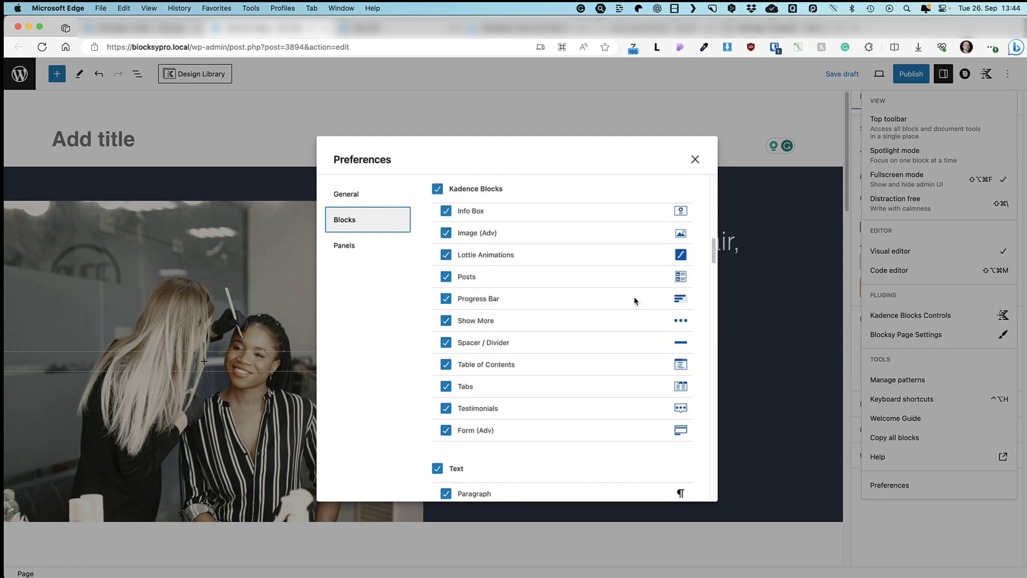
{"action": "scroll", "coordinate": [635, 302], "scroll_direction": "down", "scroll_amount": 5}
{"action": "scroll", "coordinate": [635, 301], "scroll_direction": "down", "scroll_amount": 1}
{"action": "scroll", "coordinate": [626, 319], "scroll_direction": "down", "scroll_amount": 1}
{"action": "scroll", "coordinate": [562, 289], "scroll_direction": "down", "scroll_amount": 1}
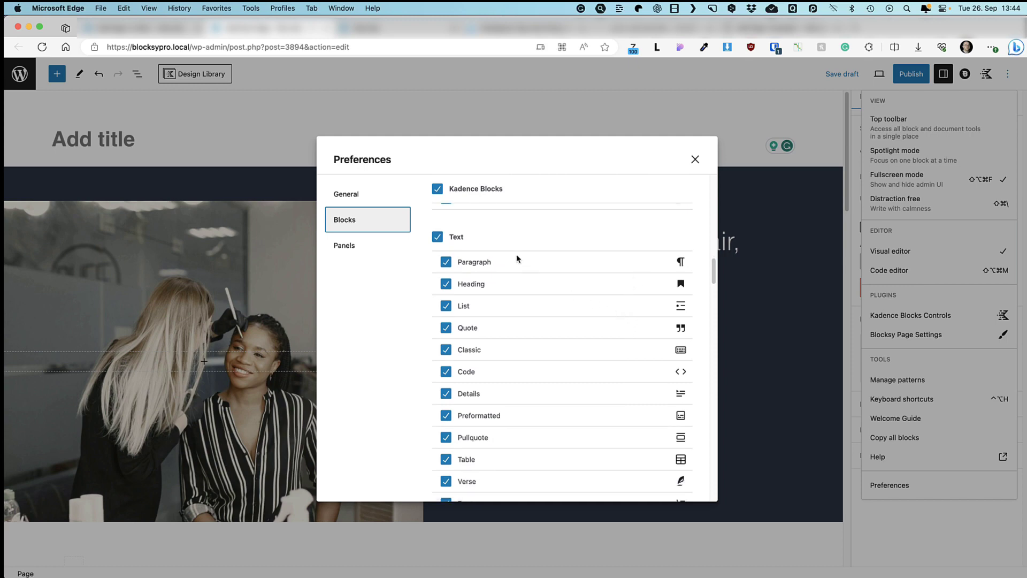
{"action": "left_click", "coordinate": [437, 239]}
{"action": "scroll", "coordinate": [498, 362], "scroll_direction": "down", "scroll_amount": 3}
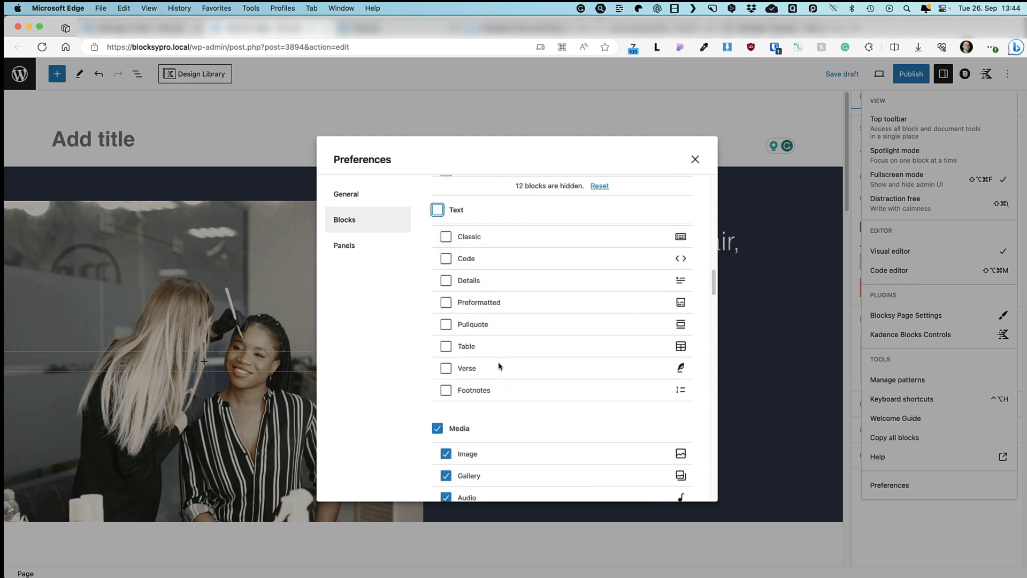
{"action": "scroll", "coordinate": [499, 362], "scroll_direction": "up", "scroll_amount": 2}
{"action": "scroll", "coordinate": [498, 362], "scroll_direction": "up", "scroll_amount": 3}
{"action": "scroll", "coordinate": [498, 362], "scroll_direction": "up", "scroll_amount": 1}
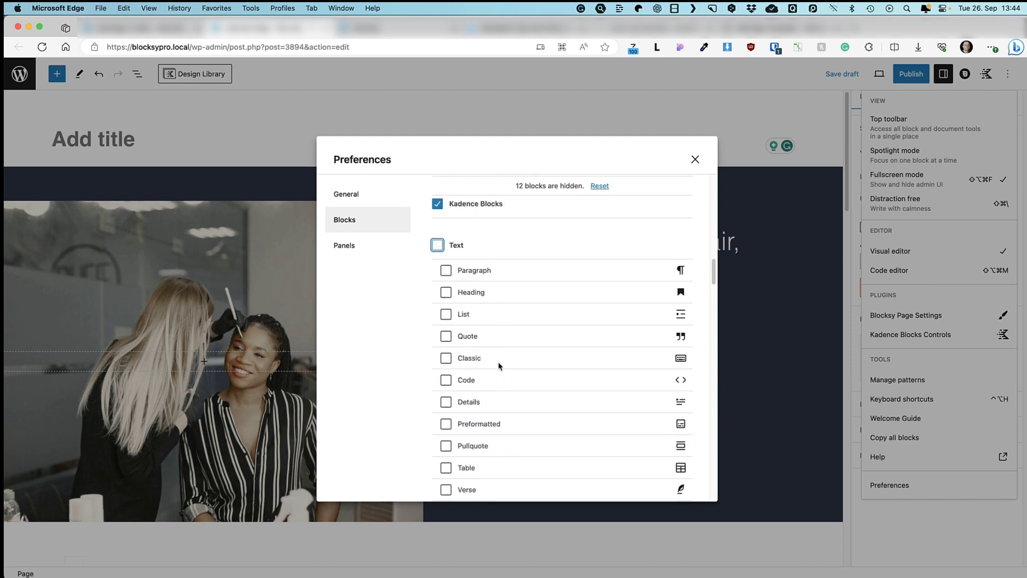
{"action": "left_click", "coordinate": [446, 271]}
{"action": "left_click", "coordinate": [446, 293]}
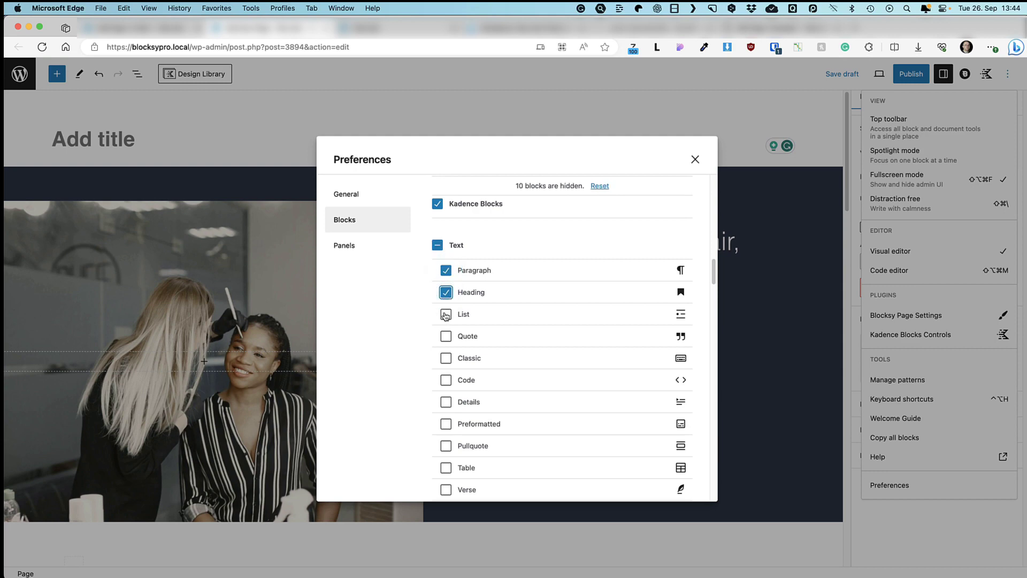
{"action": "left_click", "coordinate": [446, 314]}
{"action": "scroll", "coordinate": [452, 341], "scroll_direction": "down", "scroll_amount": 2}
{"action": "left_click", "coordinate": [446, 419]}
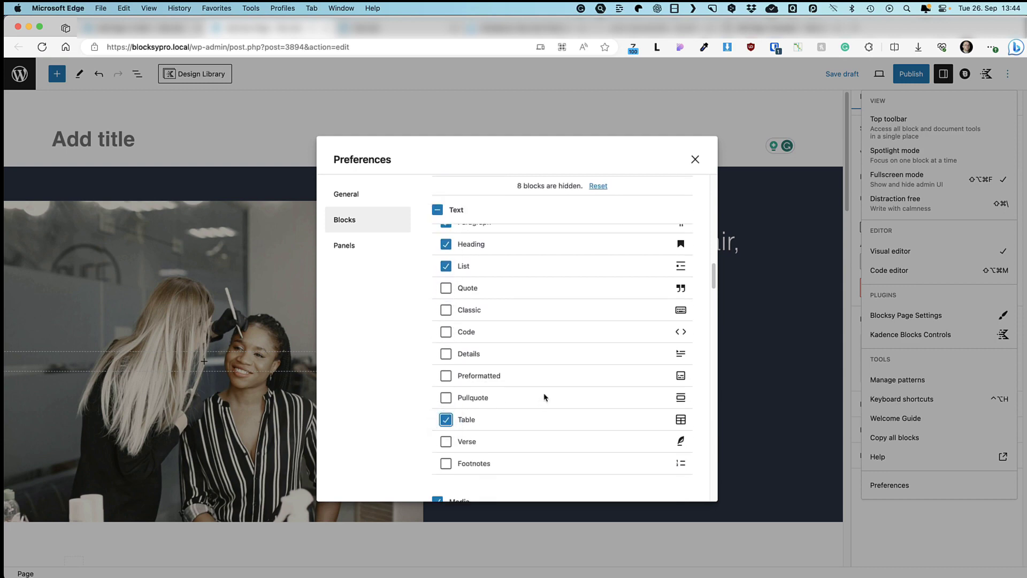
{"action": "scroll", "coordinate": [582, 387], "scroll_direction": "up", "scroll_amount": 5}
{"action": "scroll", "coordinate": [582, 388], "scroll_direction": "down", "scroll_amount": 5}
{"action": "scroll", "coordinate": [582, 388], "scroll_direction": "down", "scroll_amount": 5}
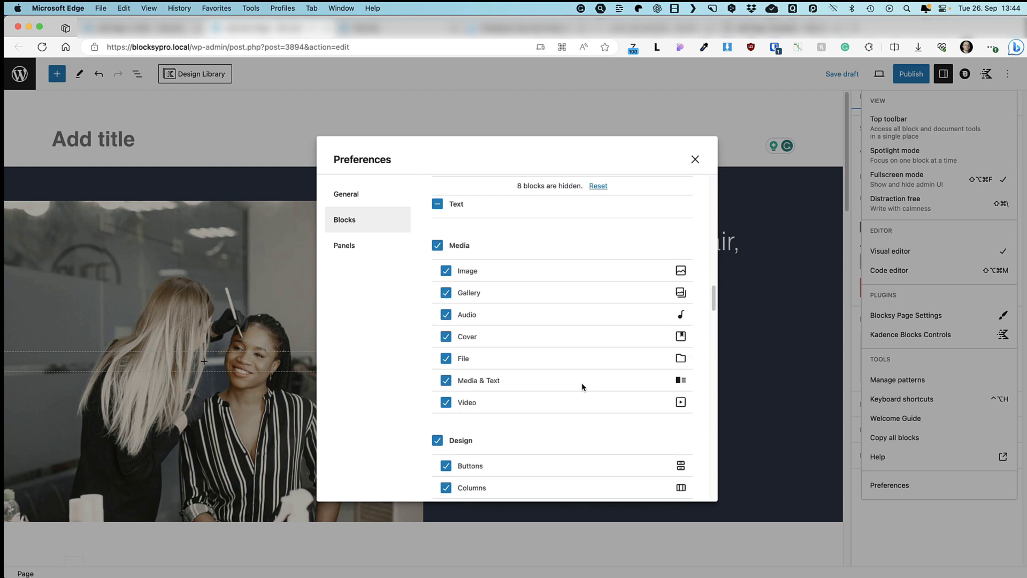
{"action": "scroll", "coordinate": [582, 387], "scroll_direction": "up", "scroll_amount": 1}
- Hide Media blocks except Image, File and Video, and Design blocks except Spacer
{"action": "left_click", "coordinate": [437, 260]}
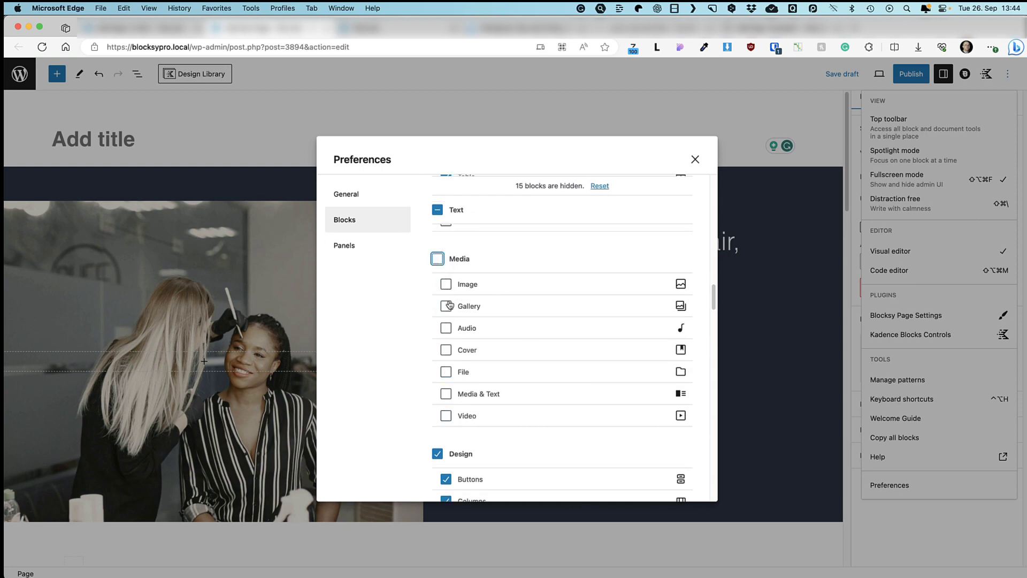
{"action": "left_click", "coordinate": [446, 285]}
{"action": "left_click", "coordinate": [447, 372]}
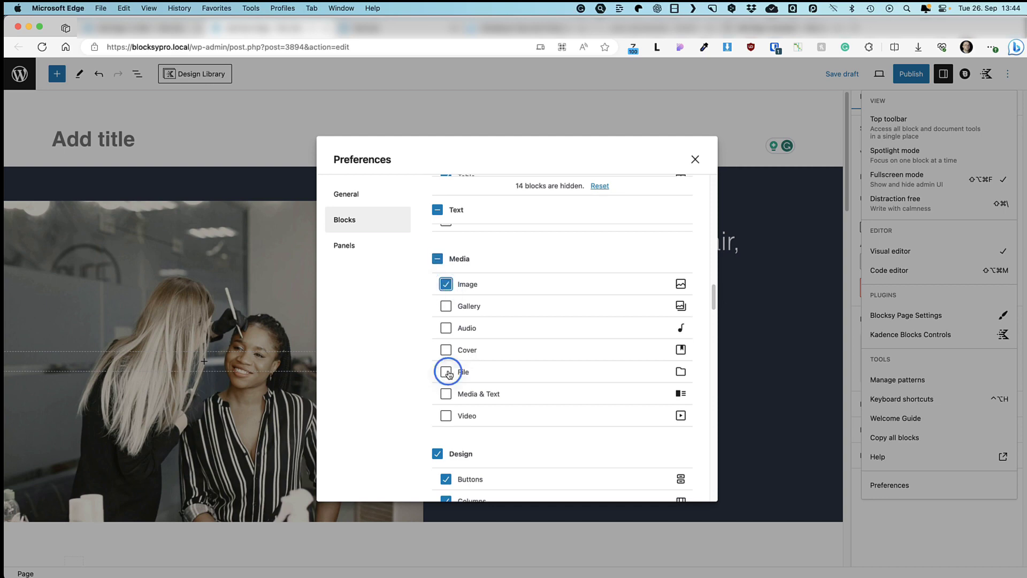
{"action": "left_click", "coordinate": [447, 415]}
{"action": "scroll", "coordinate": [620, 374], "scroll_direction": "down", "scroll_amount": 5}
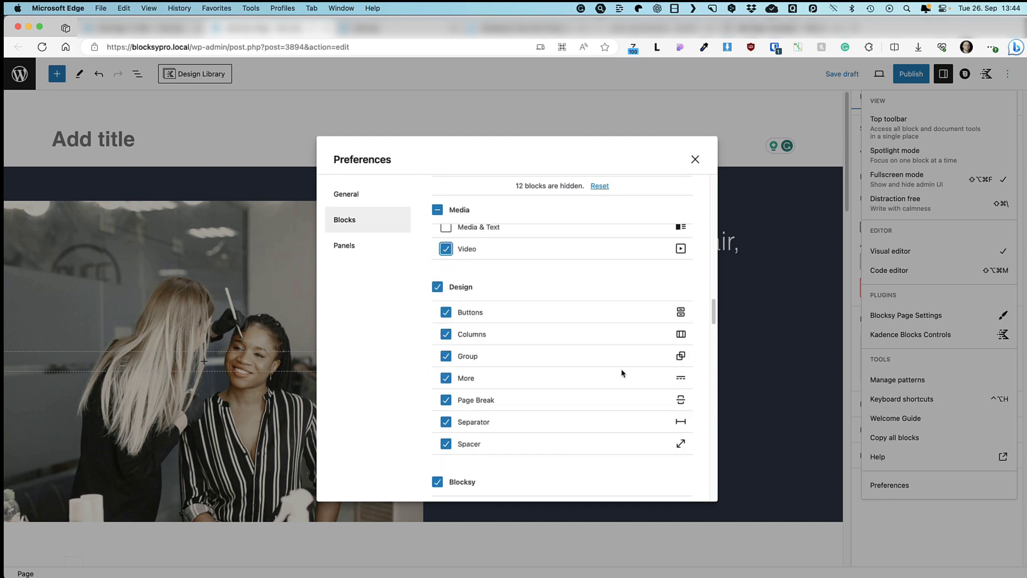
{"action": "scroll", "coordinate": [622, 372], "scroll_direction": "down", "scroll_amount": 2}
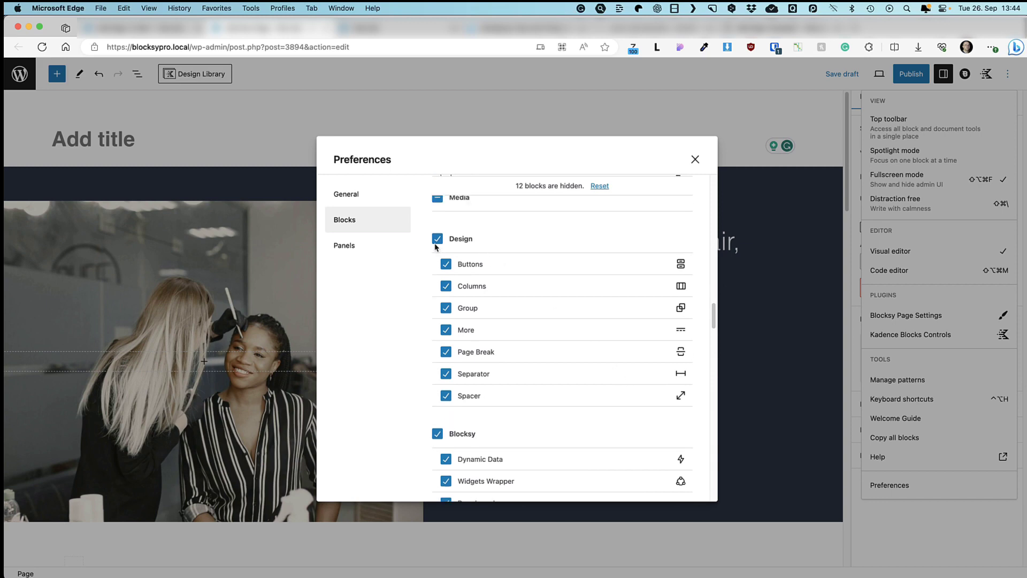
{"action": "left_click", "coordinate": [437, 241]}
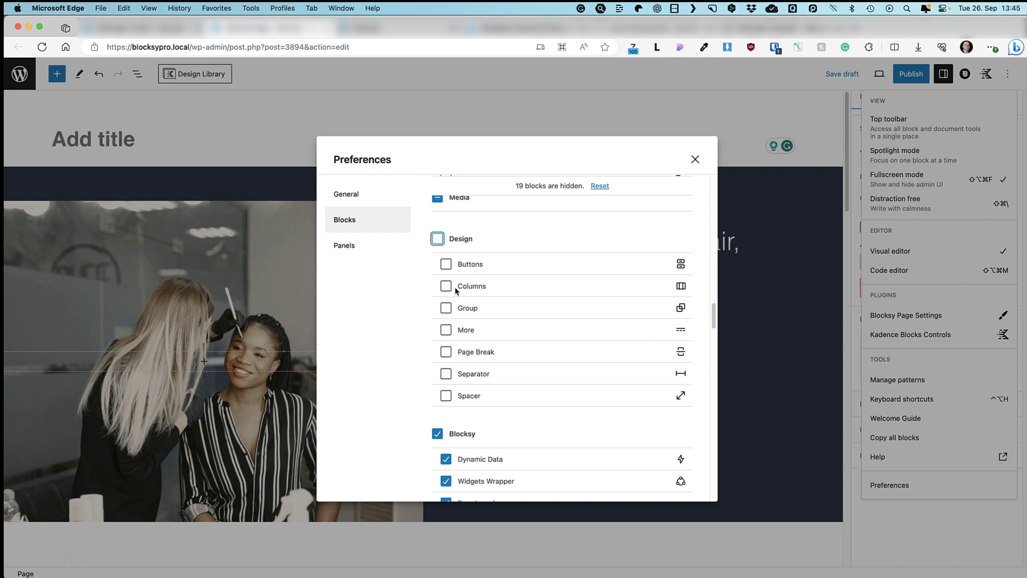
{"action": "left_click", "coordinate": [447, 396]}
{"action": "scroll", "coordinate": [632, 356], "scroll_direction": "down", "scroll_amount": 3}
{"action": "scroll", "coordinate": [523, 305], "scroll_direction": "down", "scroll_amount": 10}
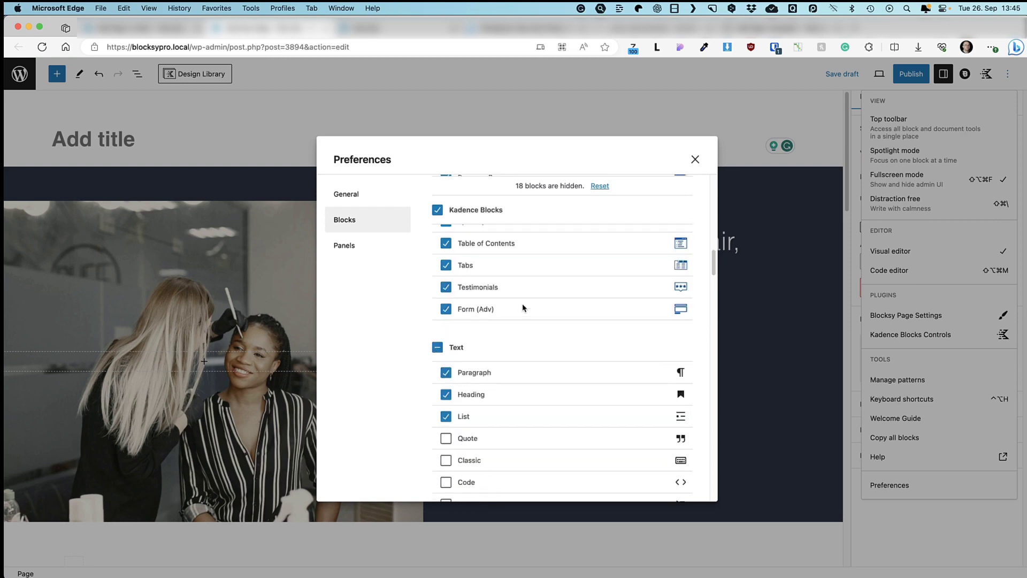
{"action": "scroll", "coordinate": [522, 305], "scroll_direction": "up", "scroll_amount": 2}
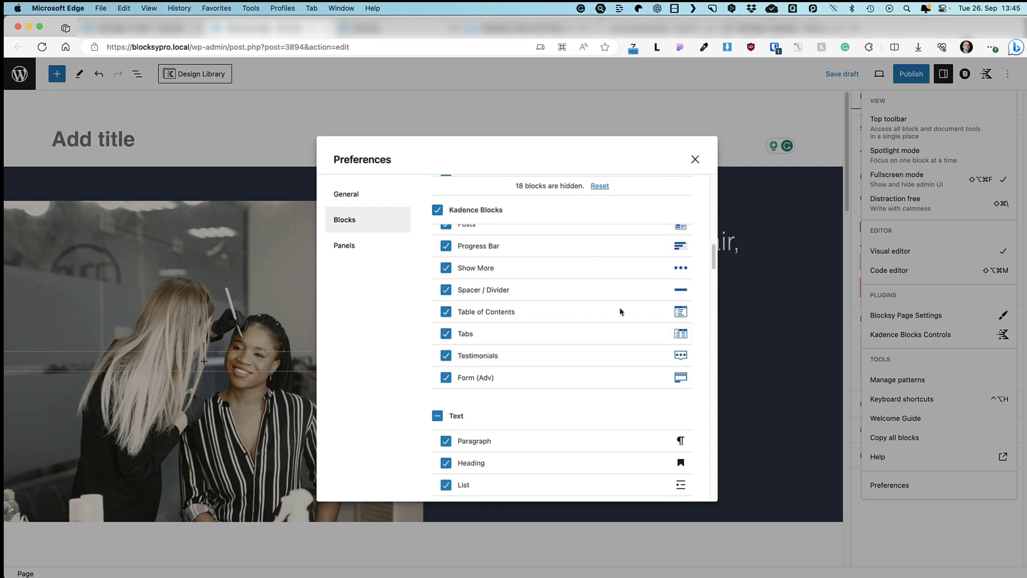
{"action": "scroll", "coordinate": [620, 312], "scroll_direction": "up", "scroll_amount": 5}
- Dismiss the preferences with Escape and bring up the block inserter library
{"action": "key", "text": "Escape"}
{"action": "left_click", "coordinate": [56, 72]}
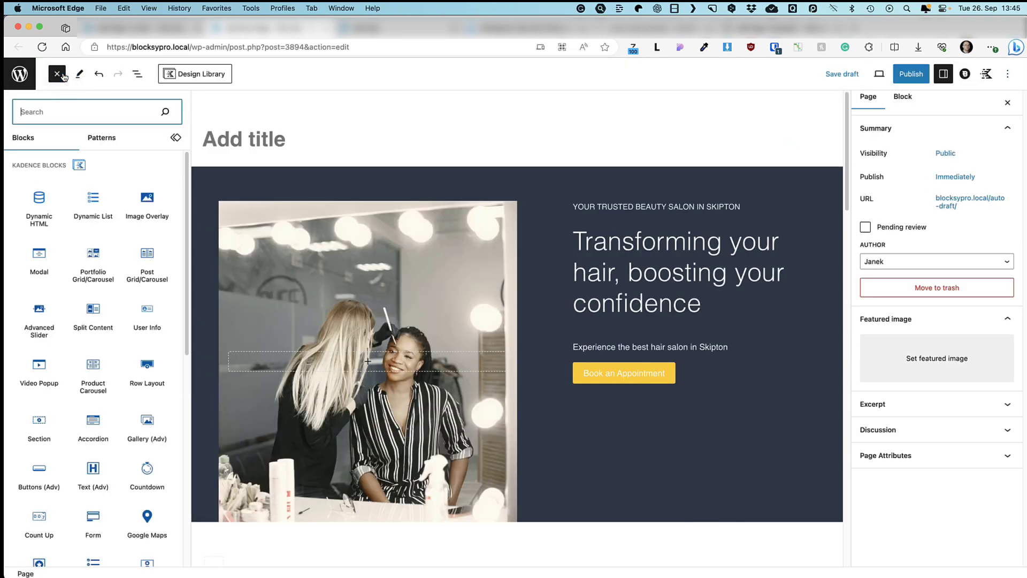
{"action": "mouse_move", "coordinate": [185, 197]}
{"action": "left_mouse_down"}
{"action": "mouse_move", "coordinate": [138, 492]}
{"action": "mouse_move", "coordinate": [207, 100]}
{"action": "left_mouse_up"}
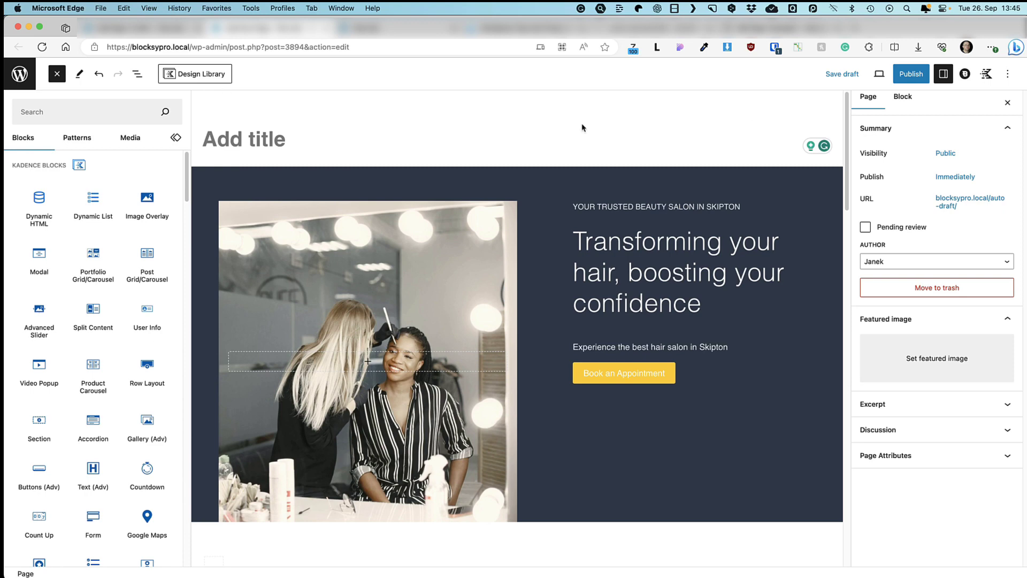
- Enable 'Show most used blocks' and 'Contain text cursor inside block', then view General preferences
{"action": "left_click", "coordinate": [1013, 75]}
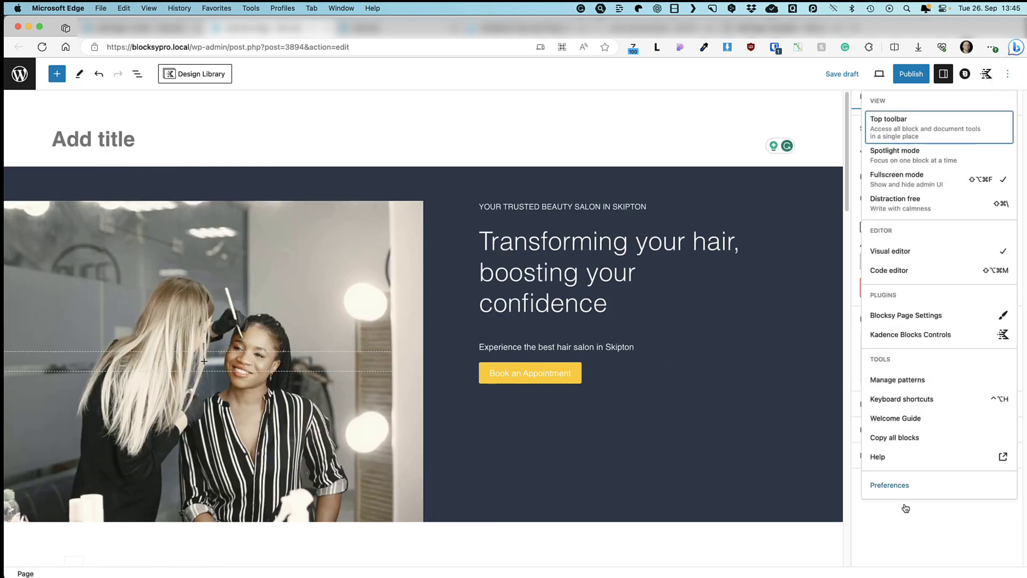
{"action": "left_click", "coordinate": [895, 485]}
{"action": "left_click", "coordinate": [344, 219]}
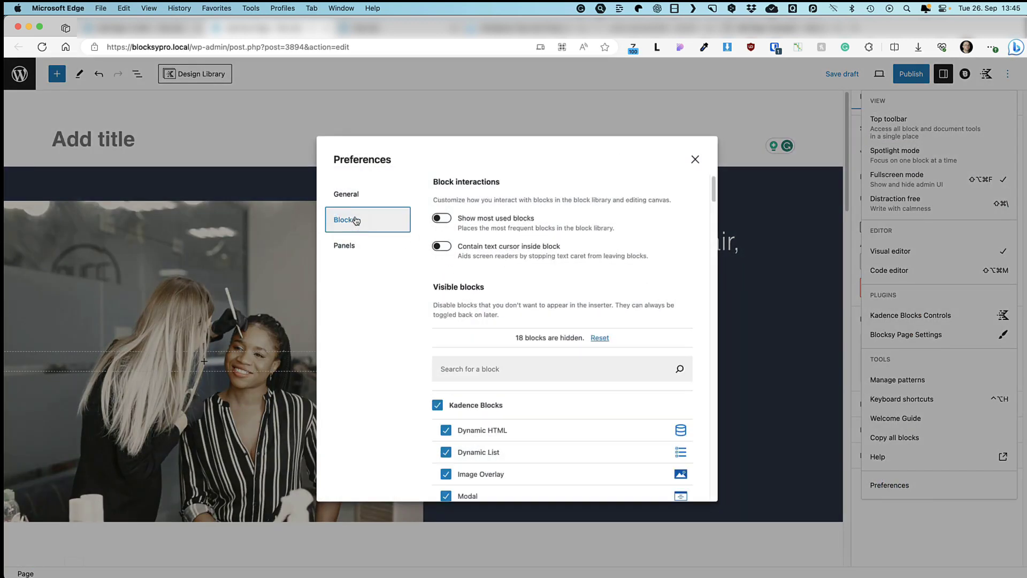
{"action": "left_click", "coordinate": [443, 221]}
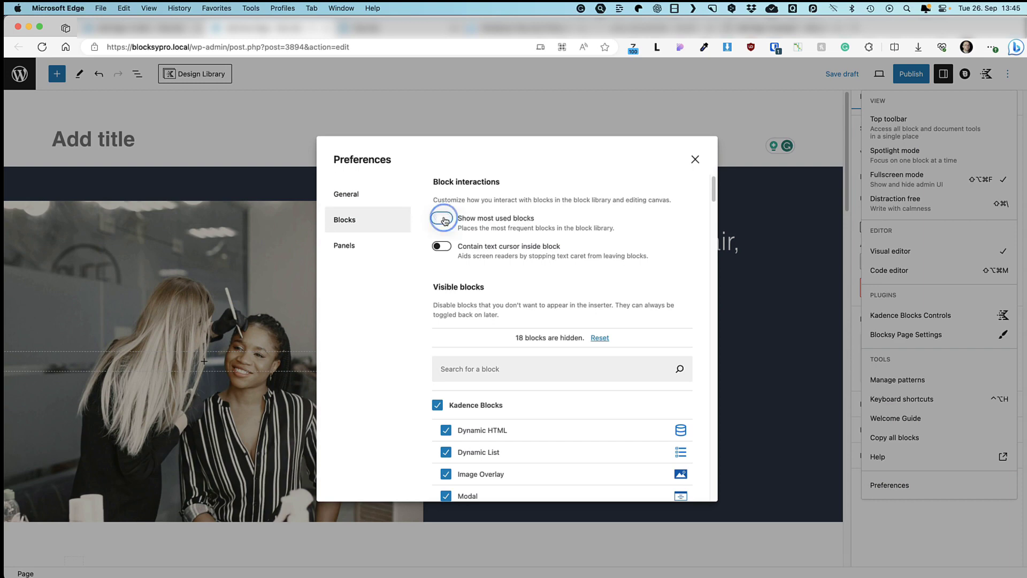
{"action": "left_click", "coordinate": [444, 247]}
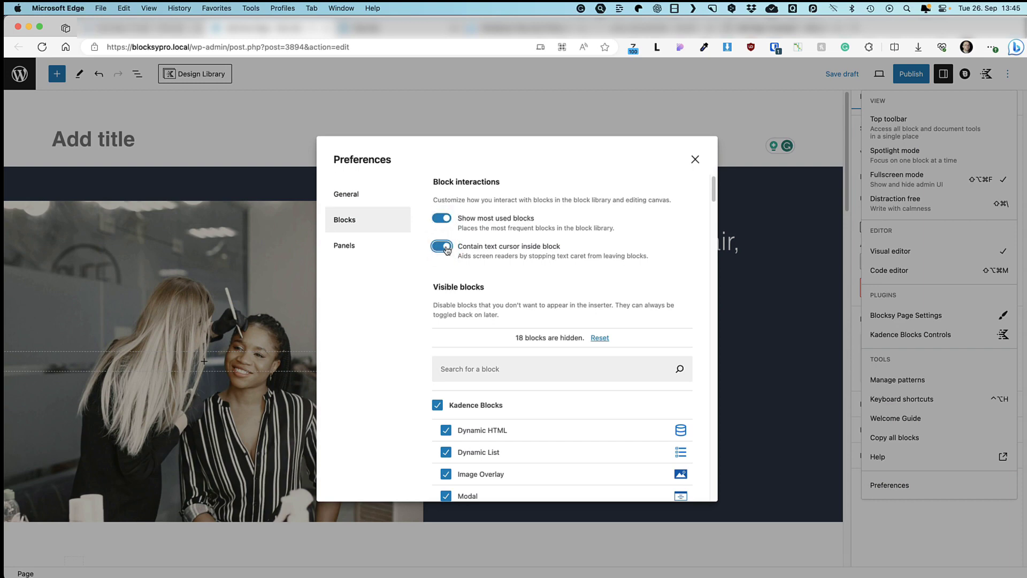
{"action": "left_click", "coordinate": [351, 195]}
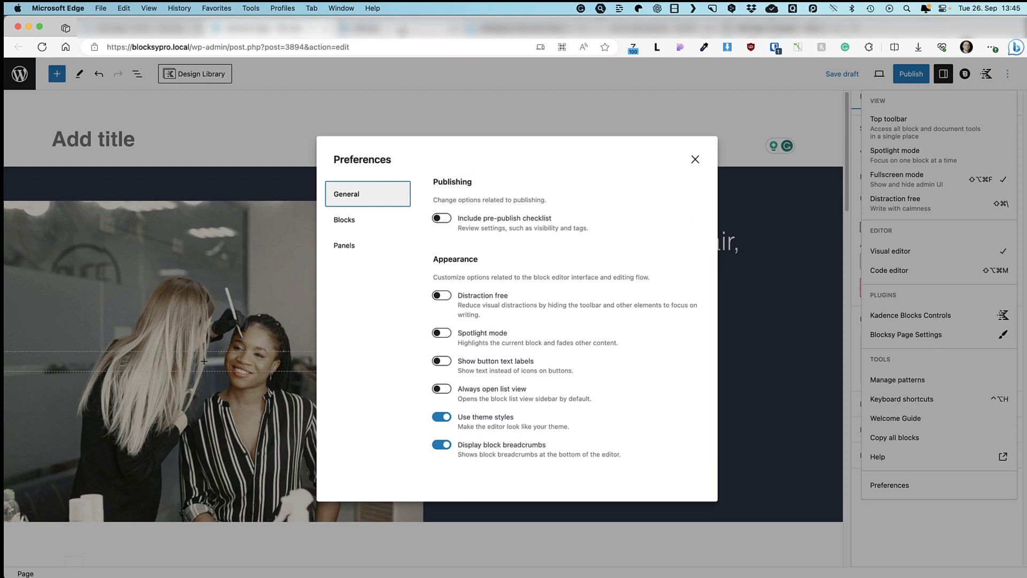
- On the shop site, create and publish a new page titled Test
{"action": "left_click", "coordinate": [578, 27]}
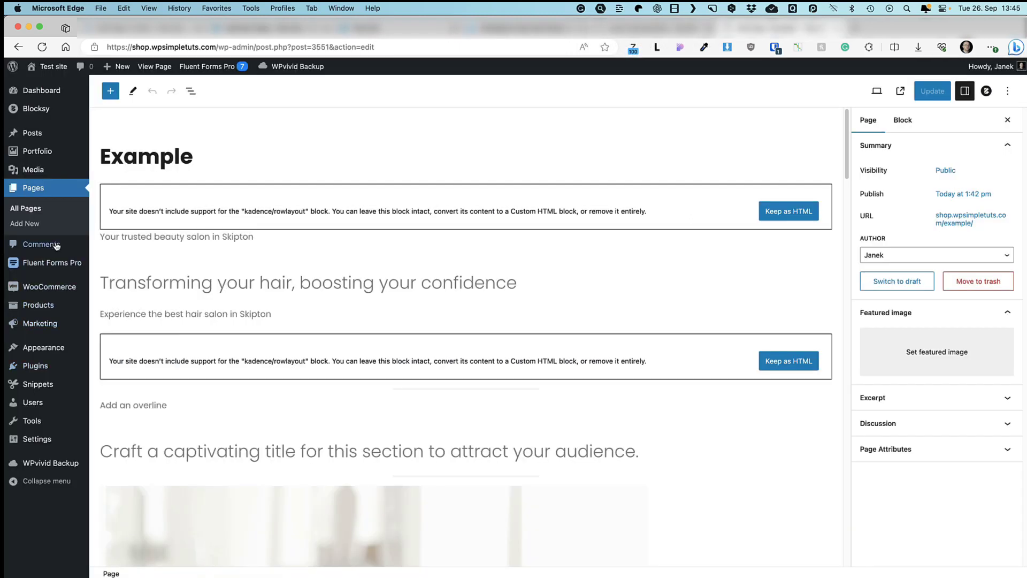
{"action": "left_click", "coordinate": [34, 225]}
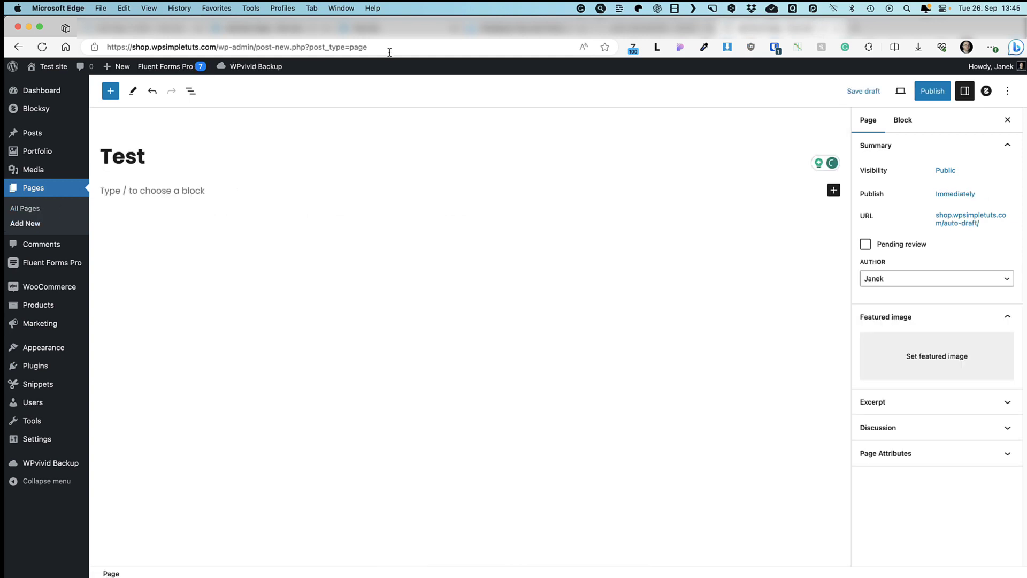
{"action": "left_click", "coordinate": [927, 93]}
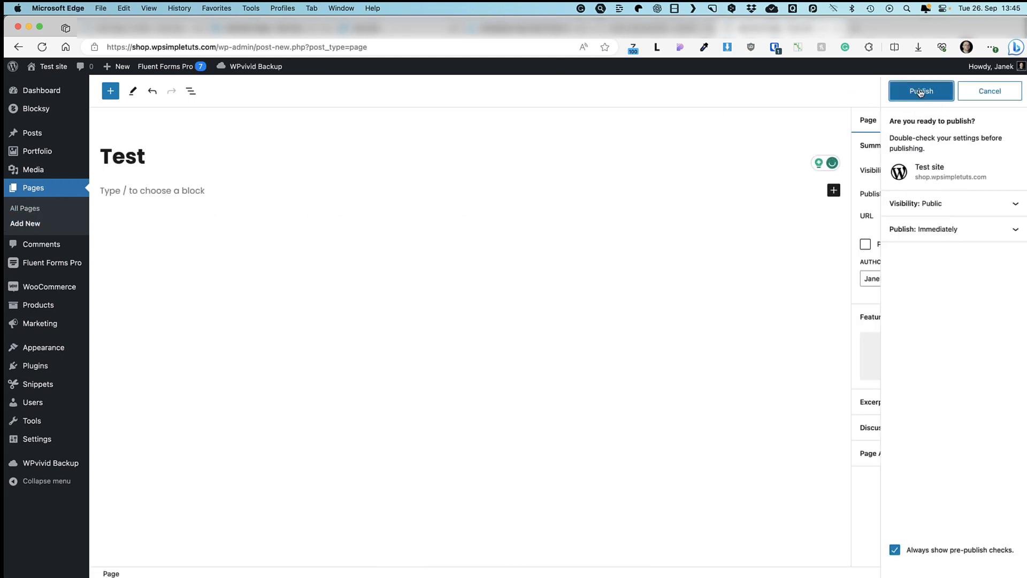
{"action": "left_click", "coordinate": [921, 93]}
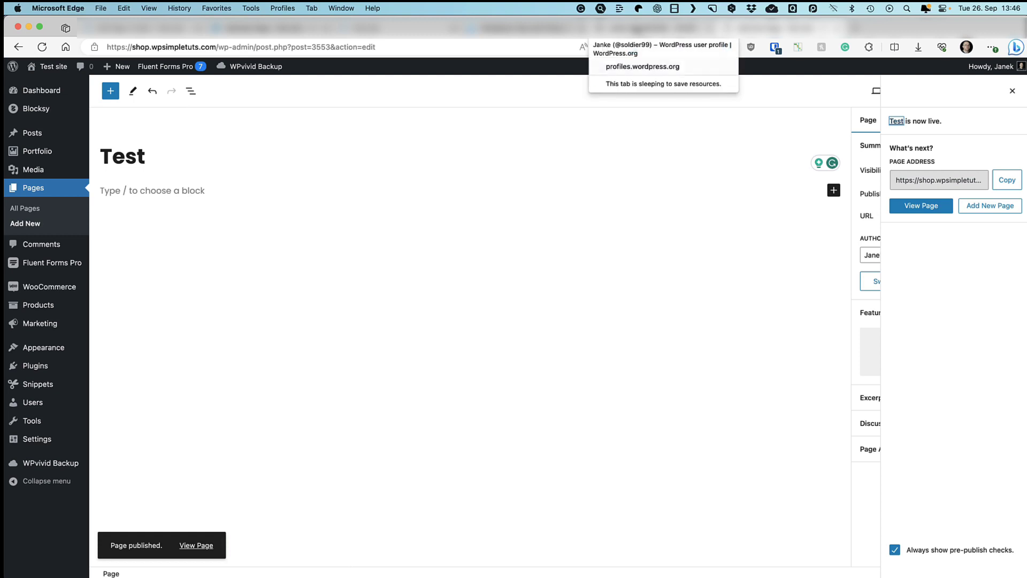
- Turn off the 'Include pre-publish checklist' preference
{"action": "left_click", "coordinate": [1011, 91]}
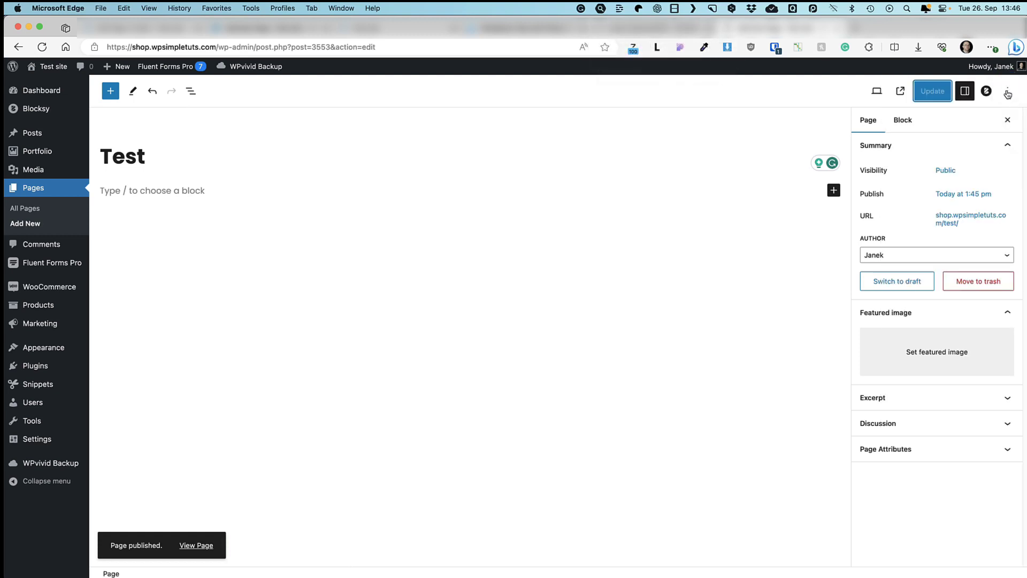
{"action": "left_click", "coordinate": [1008, 92]}
{"action": "left_click", "coordinate": [898, 483]}
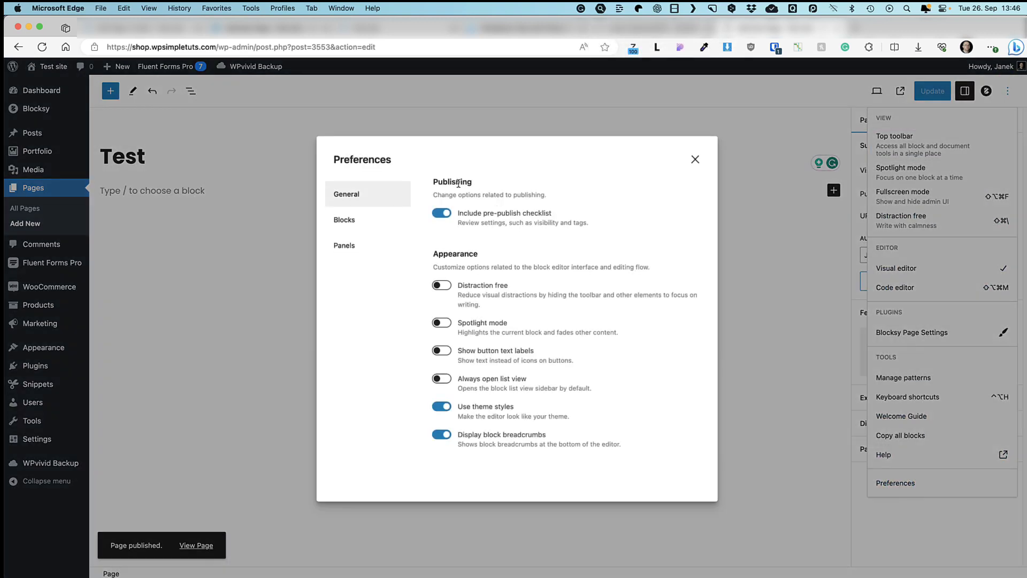
{"action": "left_click", "coordinate": [442, 214]}
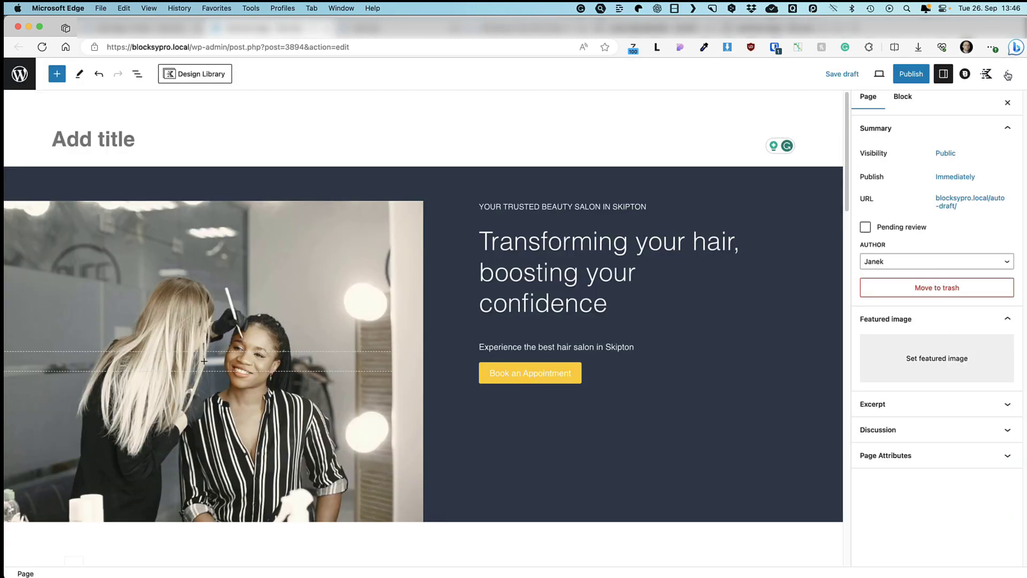
{"action": "left_click", "coordinate": [1008, 74]}
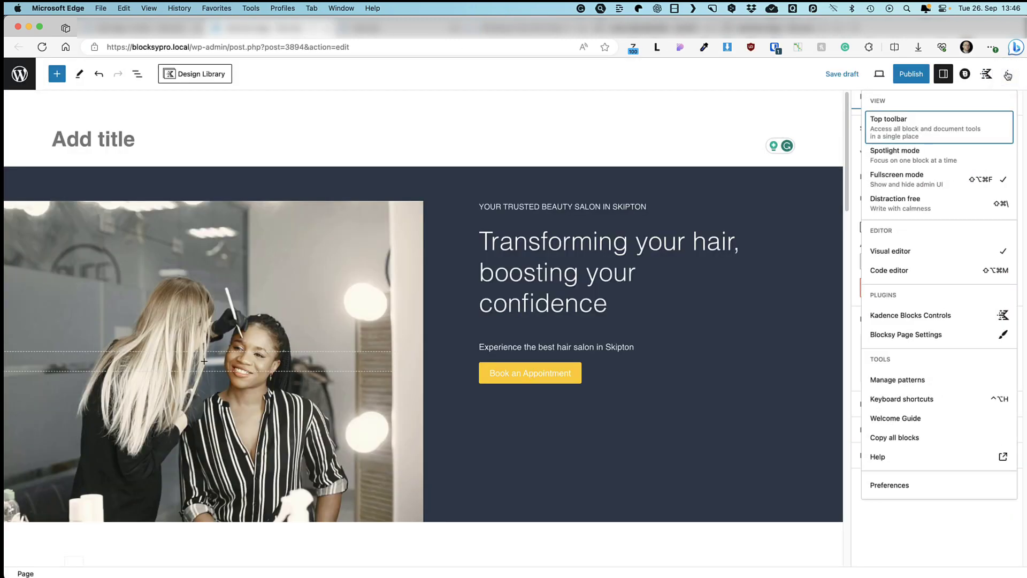
{"action": "left_click", "coordinate": [919, 402]}
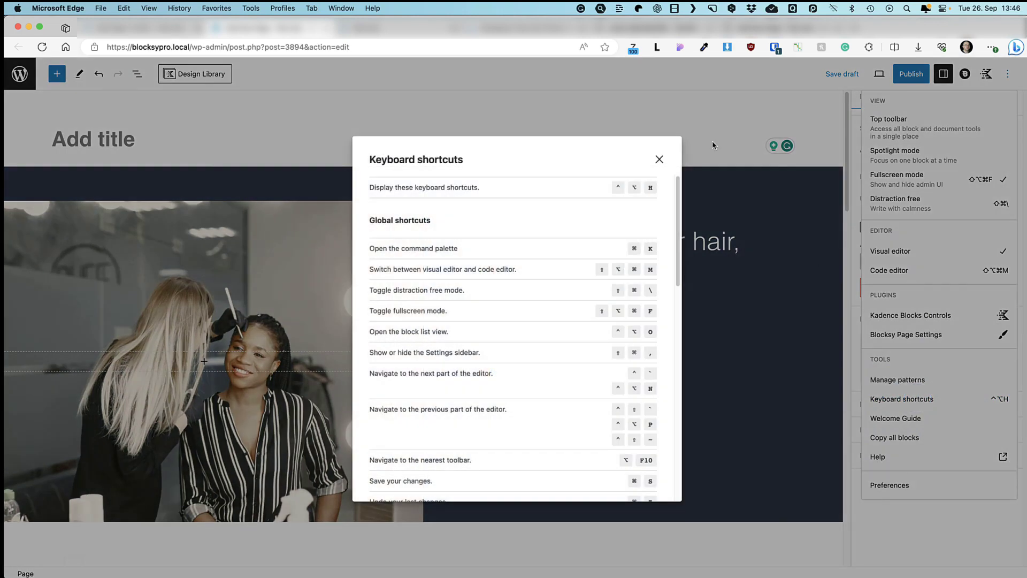
{"action": "scroll", "coordinate": [594, 286], "scroll_direction": "down", "scroll_amount": 1}
{"action": "scroll", "coordinate": [594, 286], "scroll_direction": "down", "scroll_amount": 5}
{"action": "scroll", "coordinate": [588, 299], "scroll_direction": "down", "scroll_amount": 1}
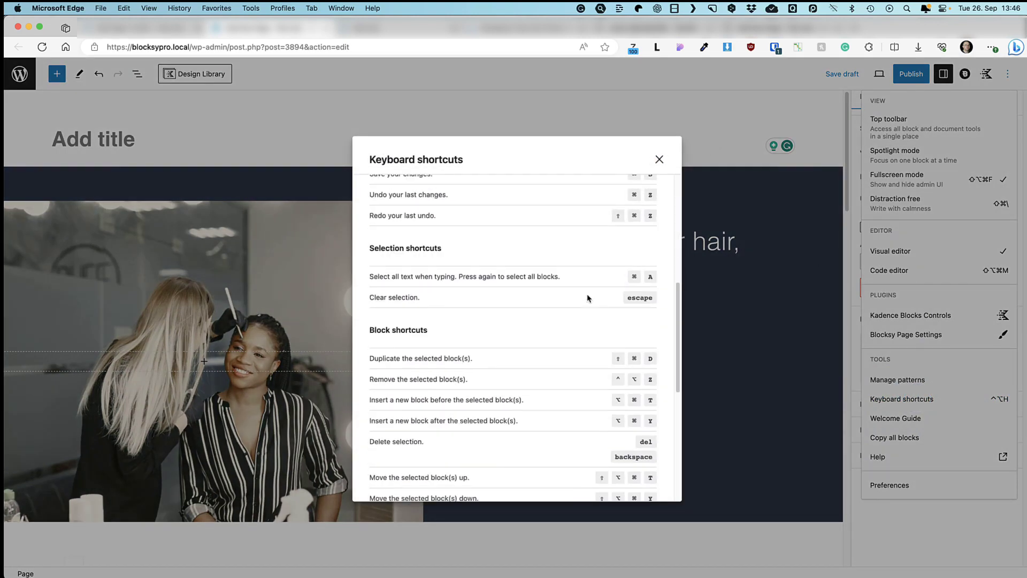
{"action": "scroll", "coordinate": [588, 298], "scroll_direction": "down", "scroll_amount": 3}
{"action": "scroll", "coordinate": [589, 241], "scroll_direction": "down", "scroll_amount": 4}
{"action": "scroll", "coordinate": [590, 301], "scroll_direction": "down", "scroll_amount": 2}
{"action": "key", "text": "Escape"}
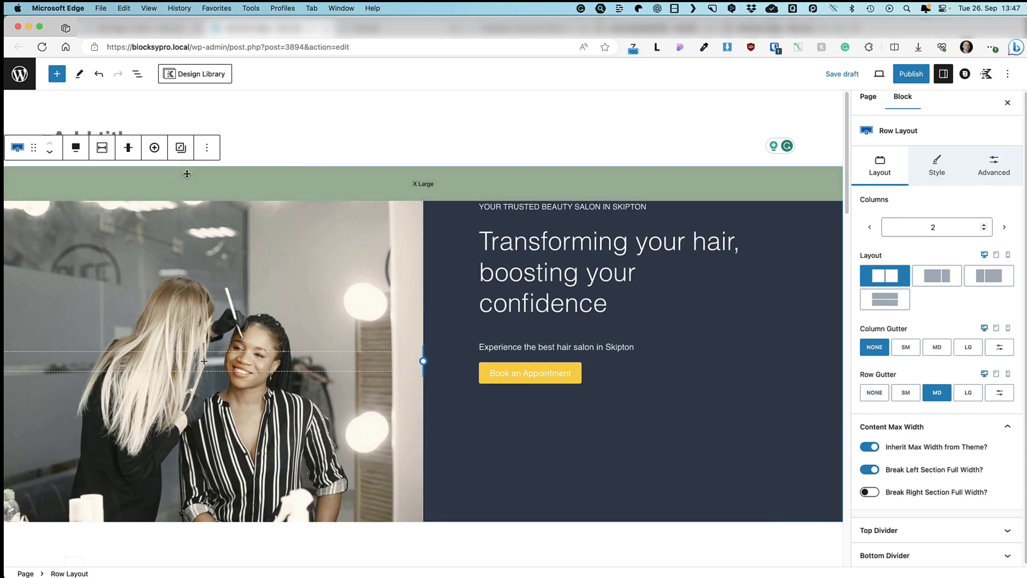
- Insert several empty paragraphs above the salon hero row block
{"action": "left_click", "coordinate": [208, 149]}
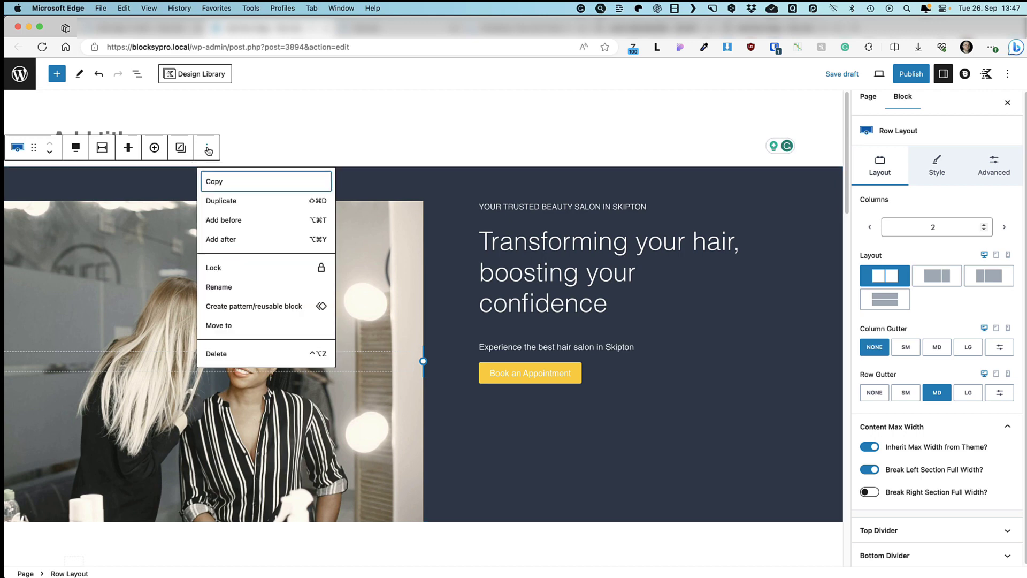
{"action": "left_click", "coordinate": [233, 221]}
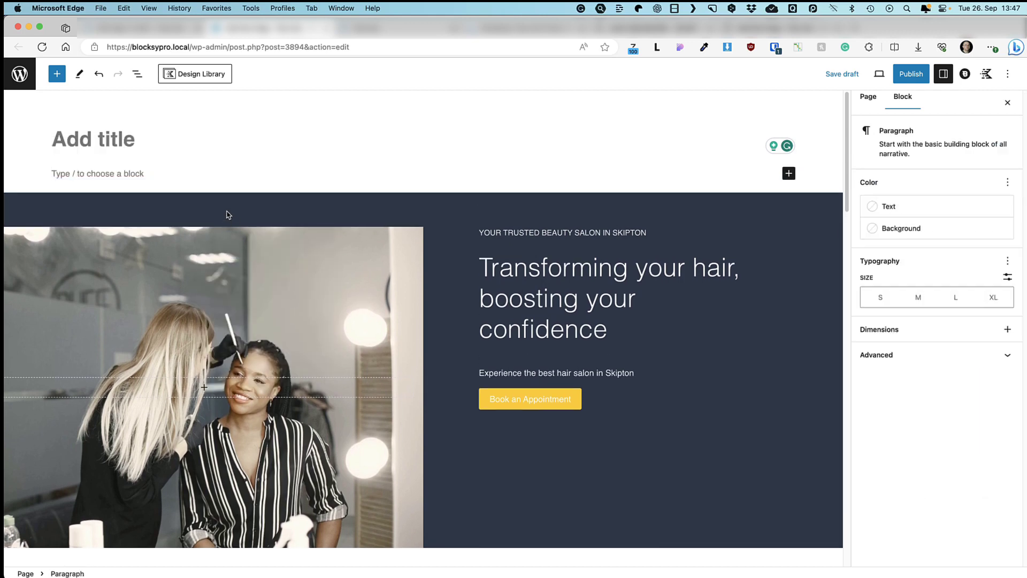
{"action": "type", "text": "fgfgfgfgfg"}
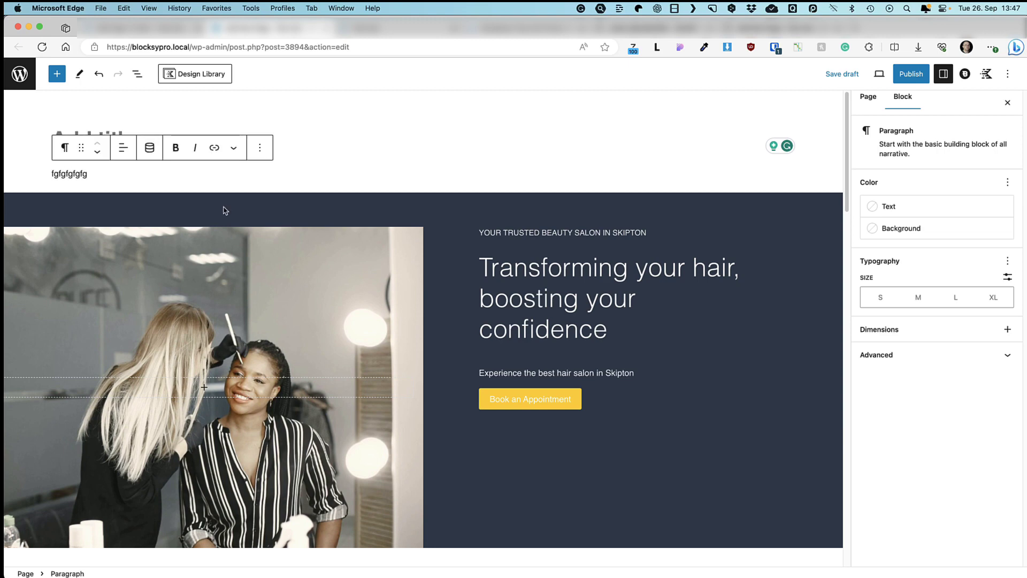
{"action": "left_click", "coordinate": [260, 148]}
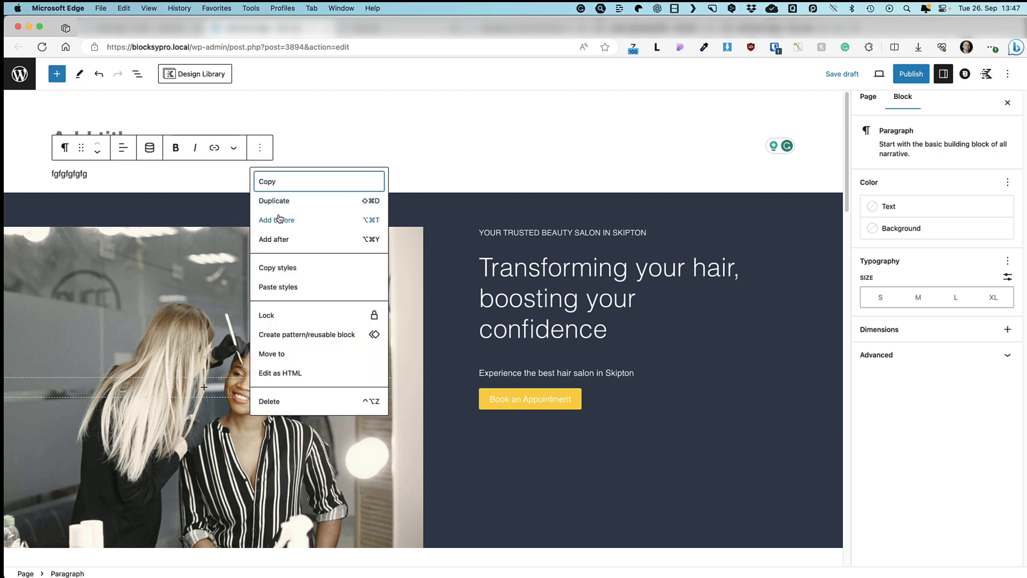
{"action": "left_click", "coordinate": [113, 172]}
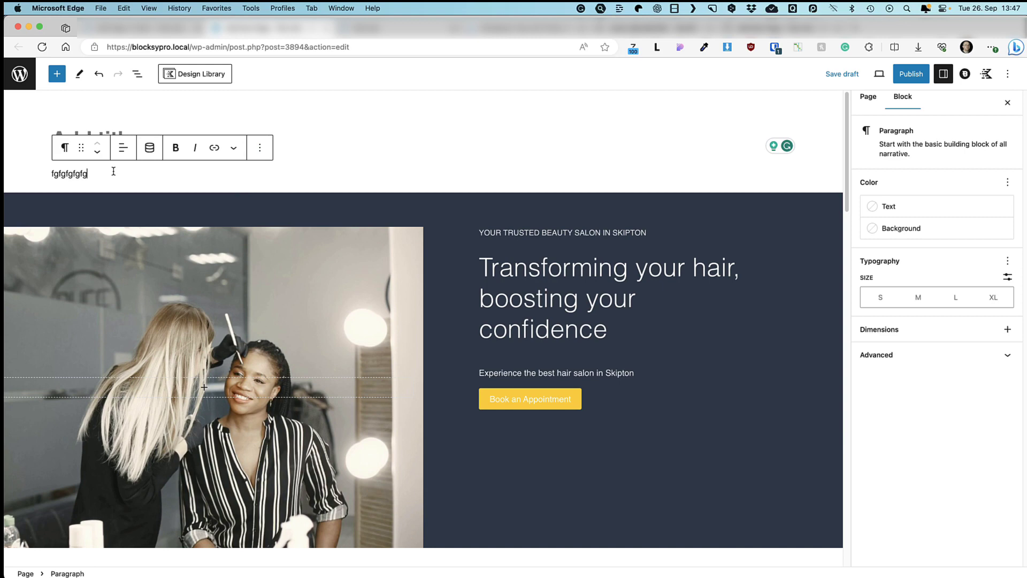
{"action": "key", "text": "super+alt+t"}
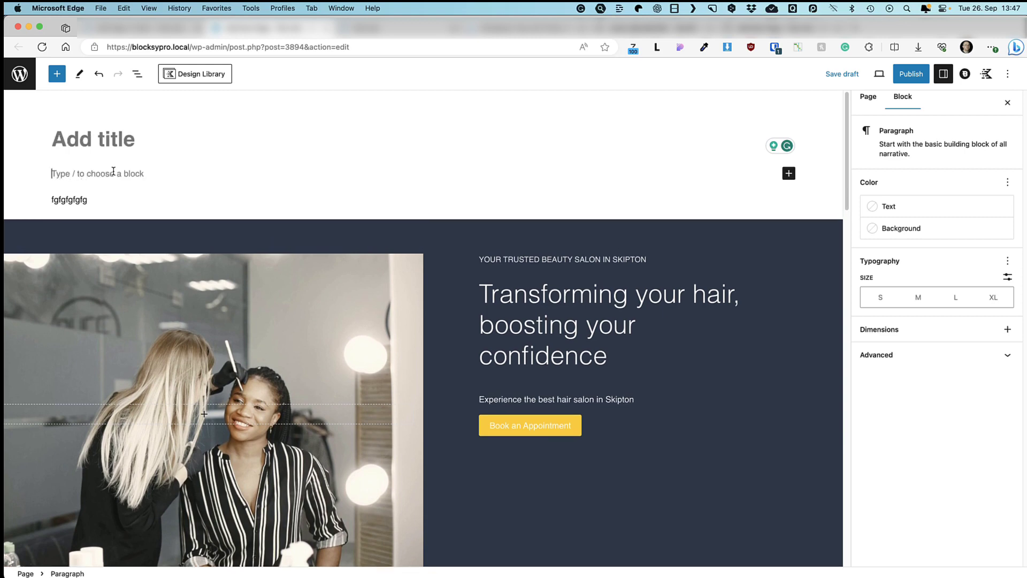
{"action": "type", "text": "gbgh"}
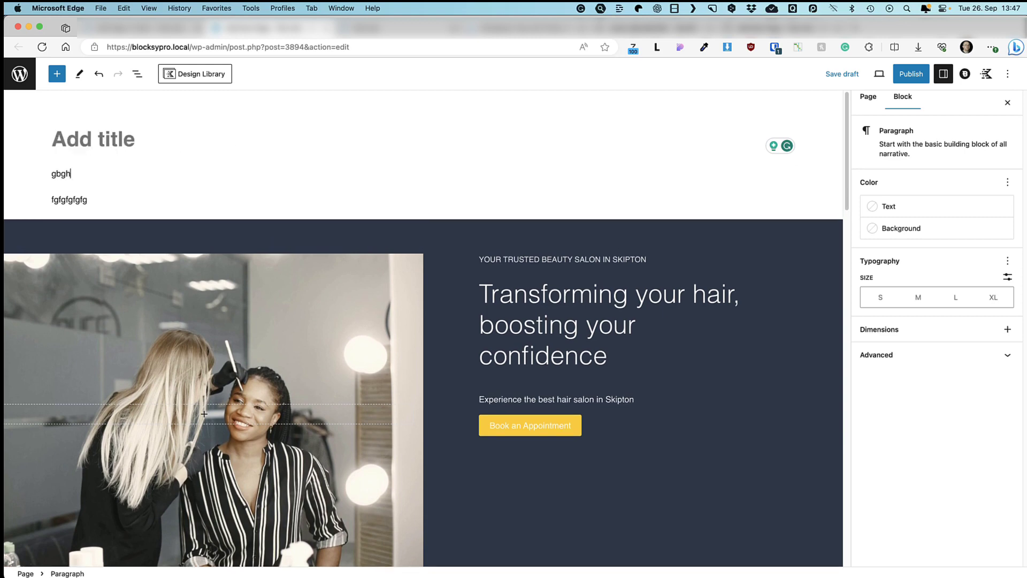
{"action": "key", "text": "super+alt+t"}
{"action": "type", "text": "ghg"}
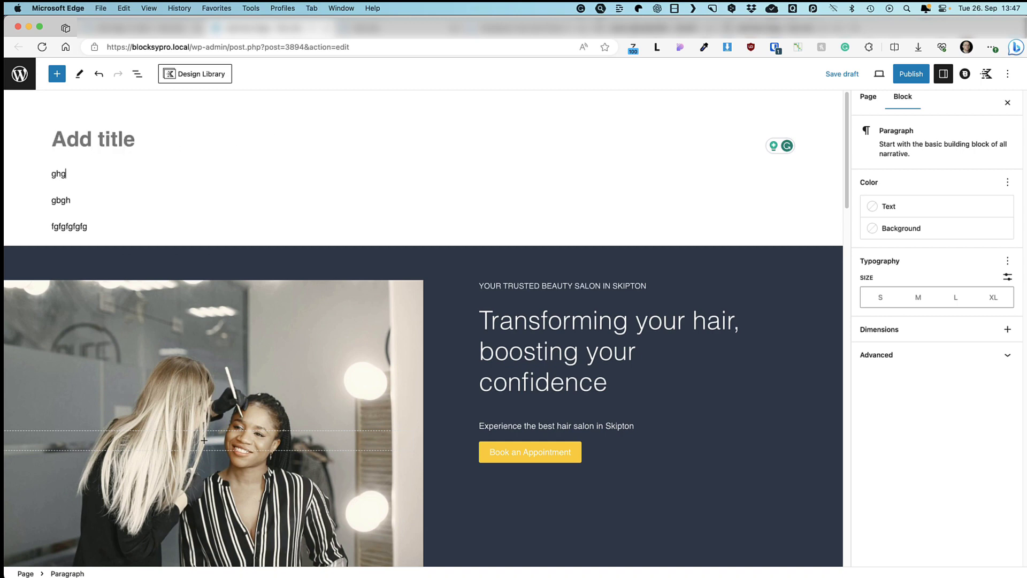
{"action": "key", "text": "super+alt+t"}
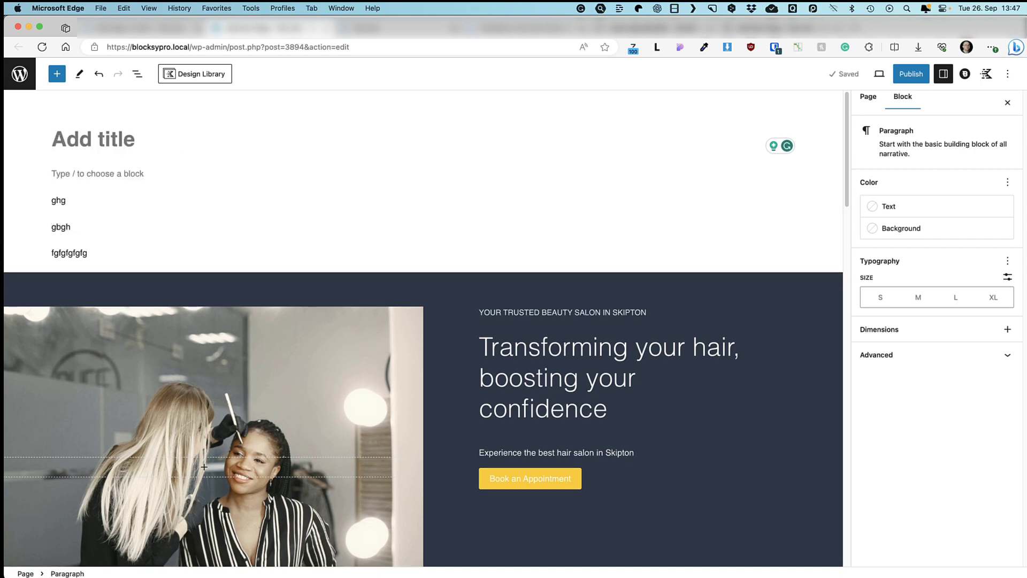
{"action": "type", "text": "ghghg"}
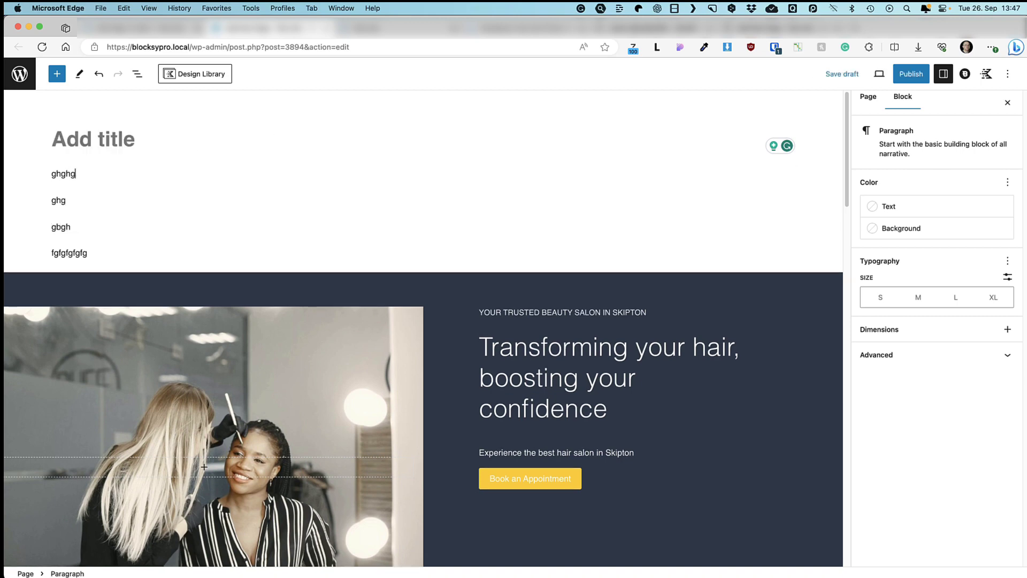
- Delete the test paragraphs, including ghg, gbgh and fgfgfgfg
{"action": "key", "text": "ctrl+alt+z"}
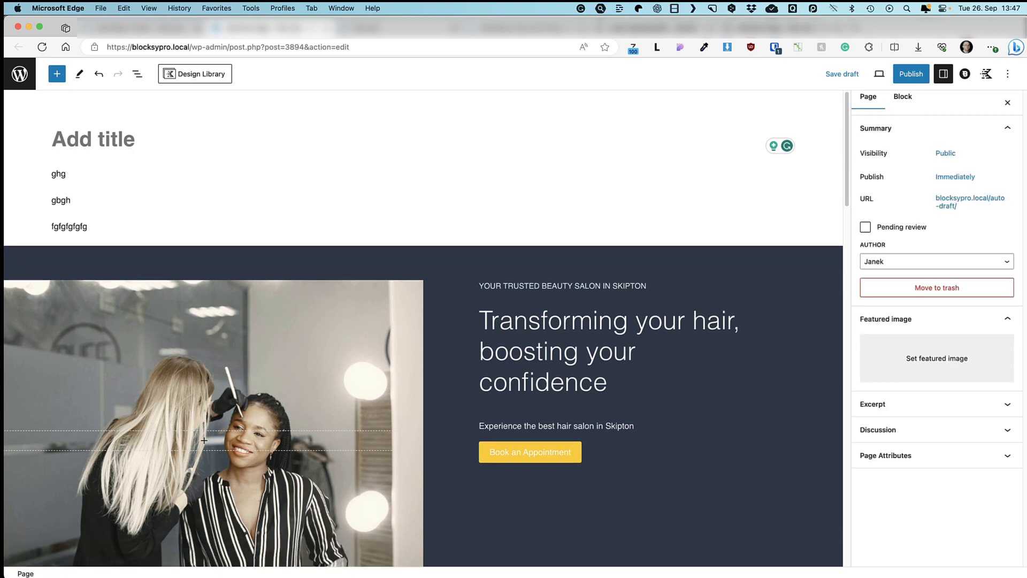
{"action": "left_click", "coordinate": [85, 171]}
{"action": "key", "text": "super+z"}
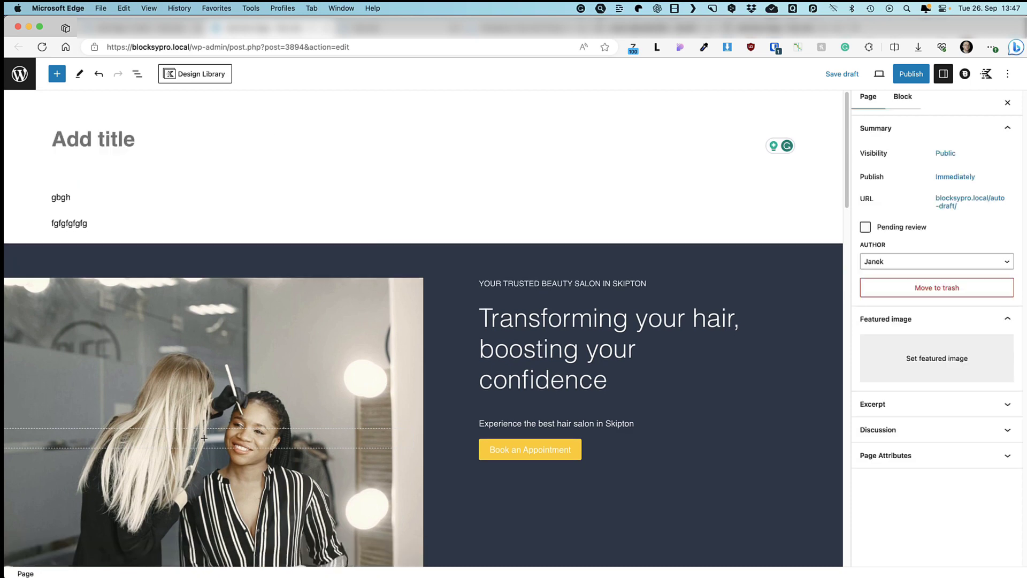
{"action": "key", "text": "super+z"}
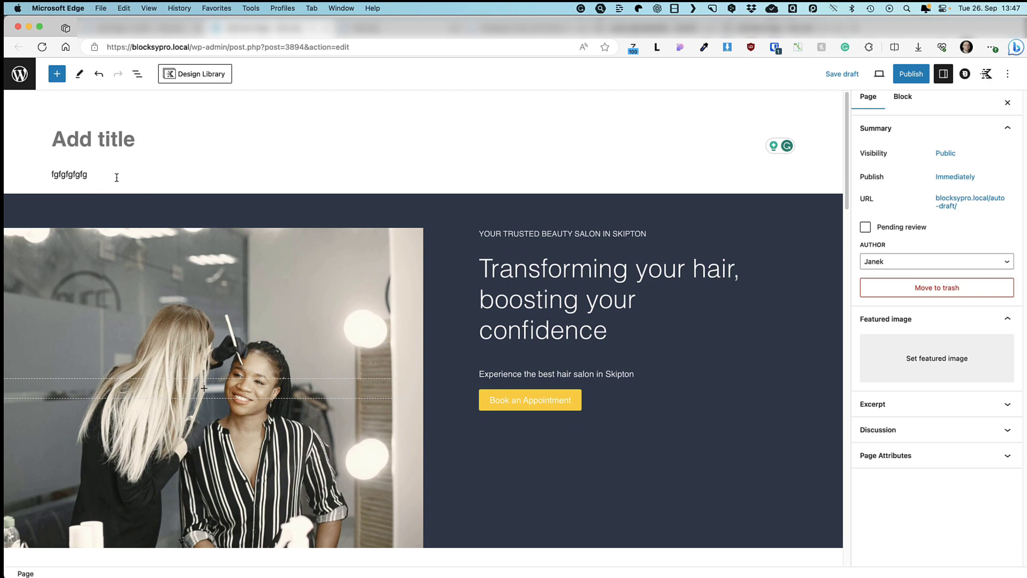
{"action": "left_click", "coordinate": [115, 174]}
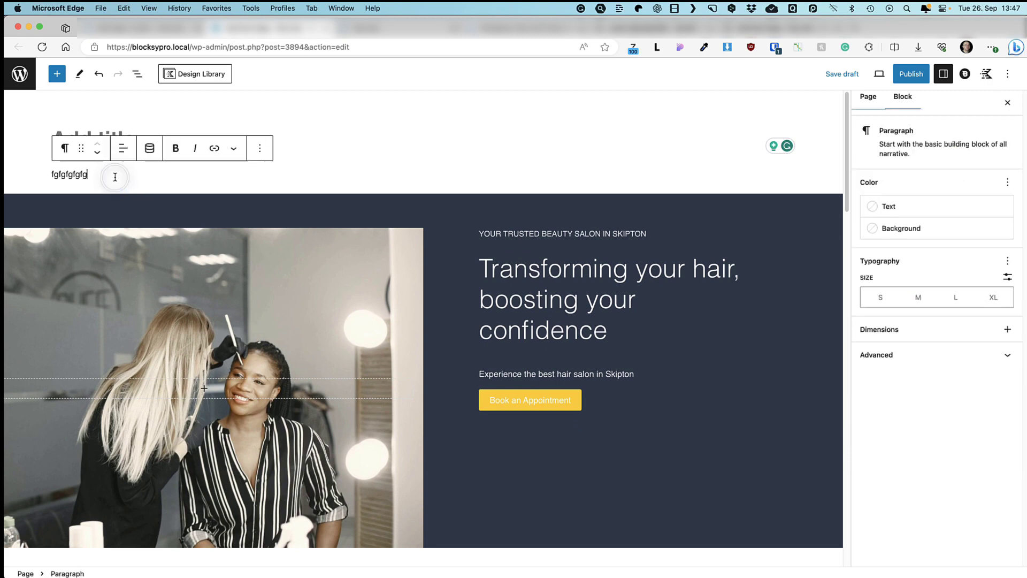
{"action": "left_click", "coordinate": [260, 147]}
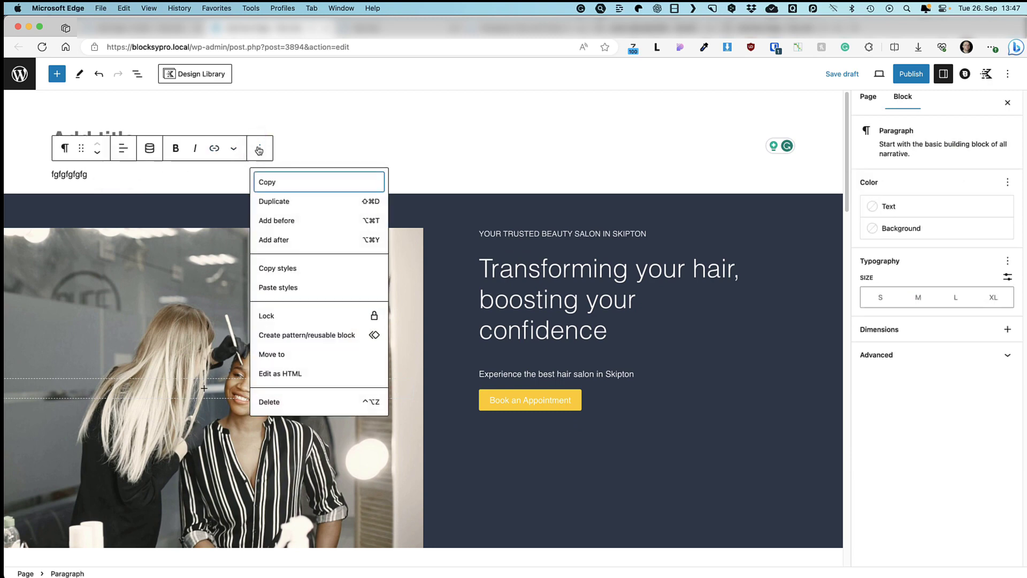
{"action": "left_click", "coordinate": [272, 404]}
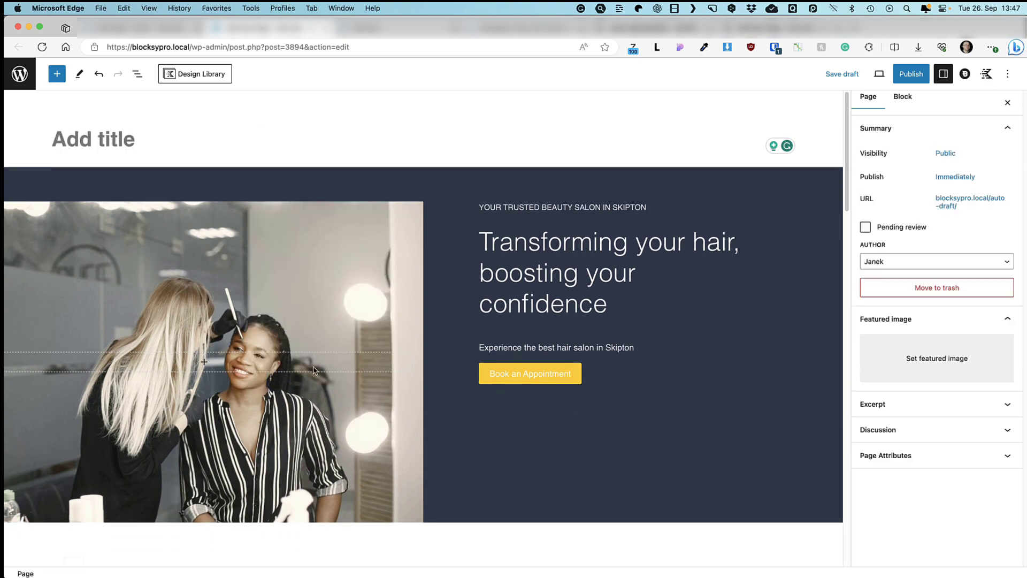
{"action": "left_click", "coordinate": [1009, 73]}
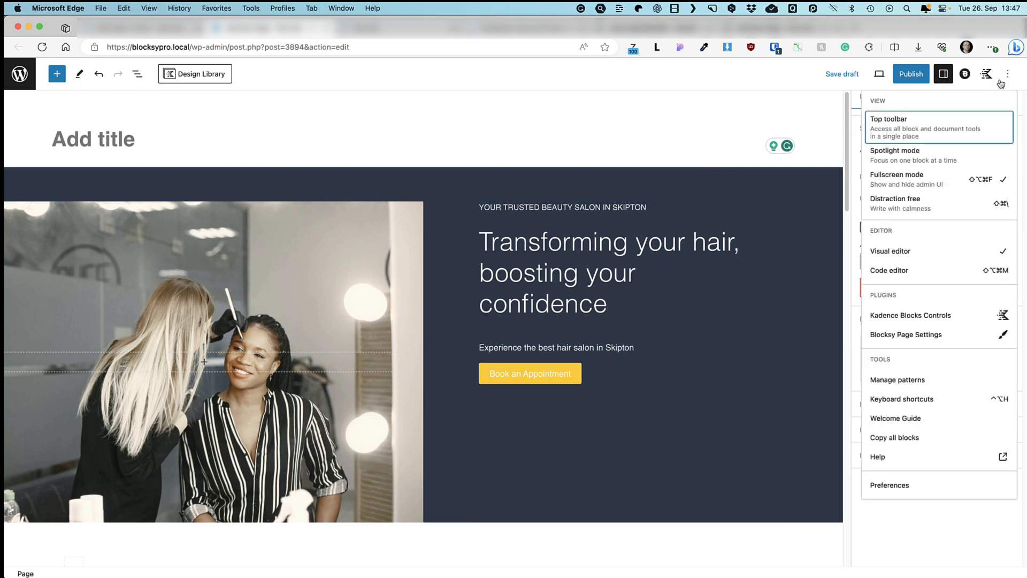
- Review the keyboard shortcuts list, then return to the Pages list
{"action": "left_click", "coordinate": [908, 401]}
{"action": "scroll", "coordinate": [538, 353], "scroll_direction": "down", "scroll_amount": 3}
{"action": "scroll", "coordinate": [558, 367], "scroll_direction": "up", "scroll_amount": 3}
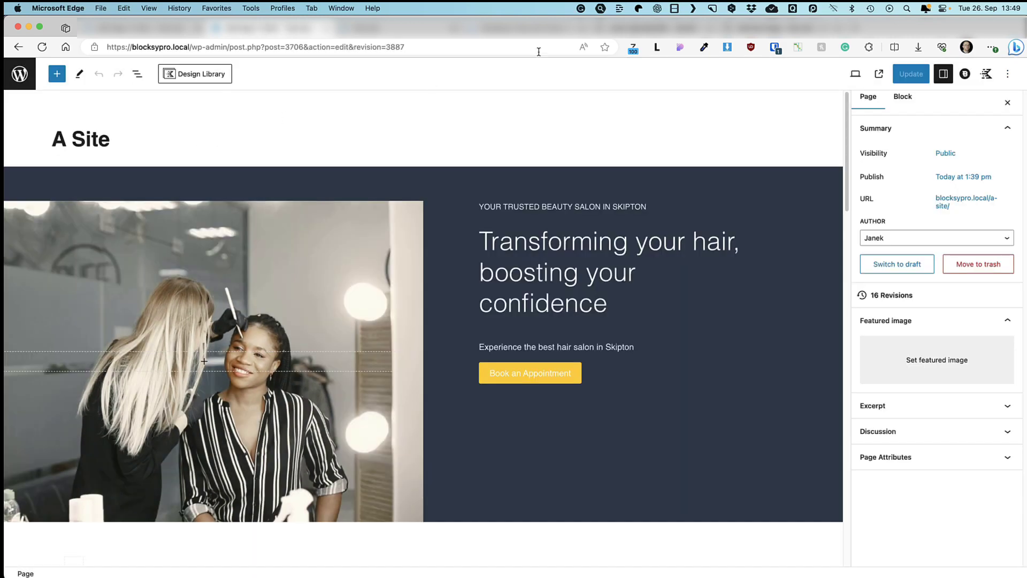
{"action": "left_click", "coordinate": [19, 74]}
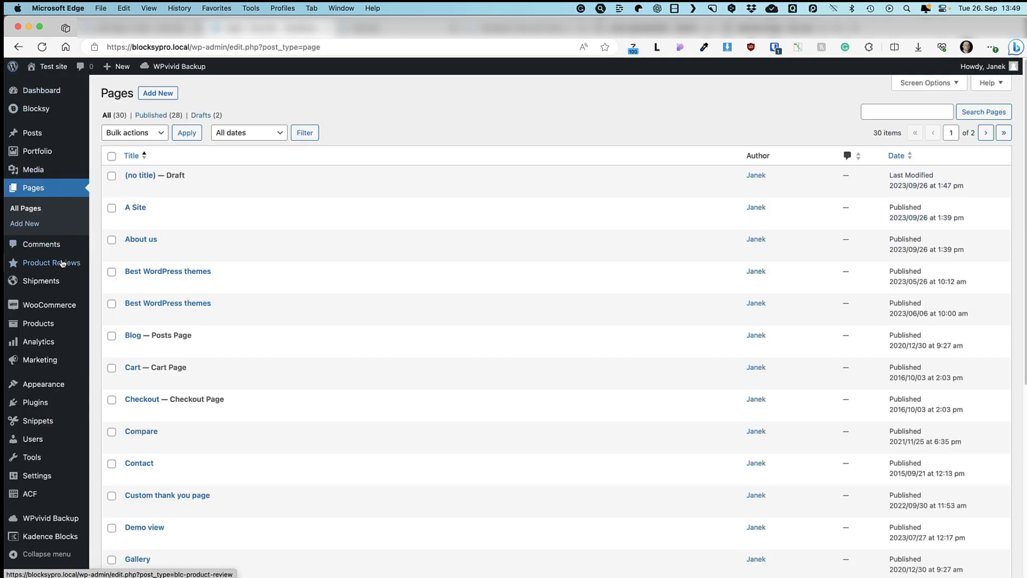
- Open the Media Library and show the black-hair image's attachment details
{"action": "mouse_move", "coordinate": [33, 170]}
{"action": "left_click", "coordinate": [104, 172]}
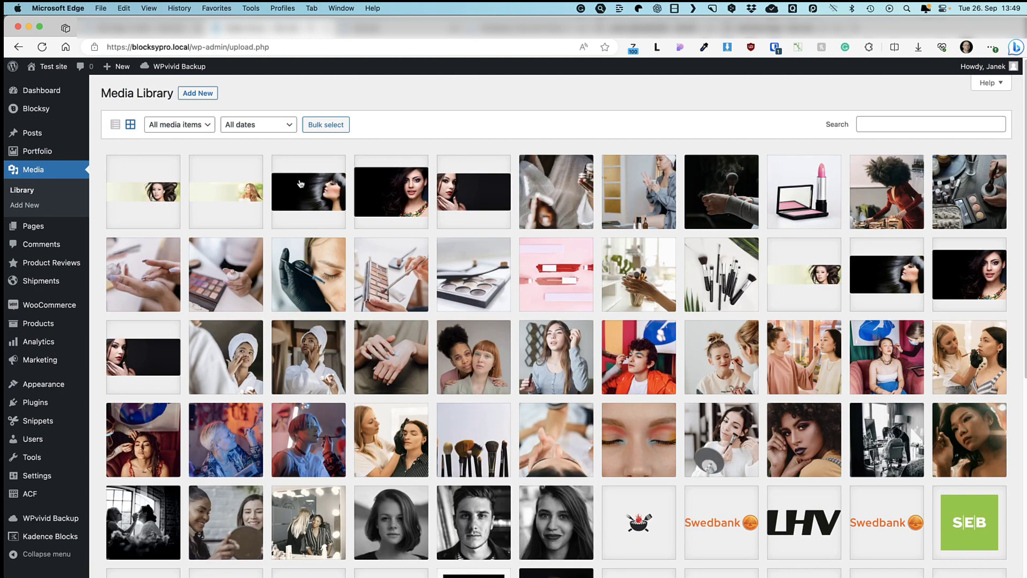
{"action": "left_click", "coordinate": [301, 185]}
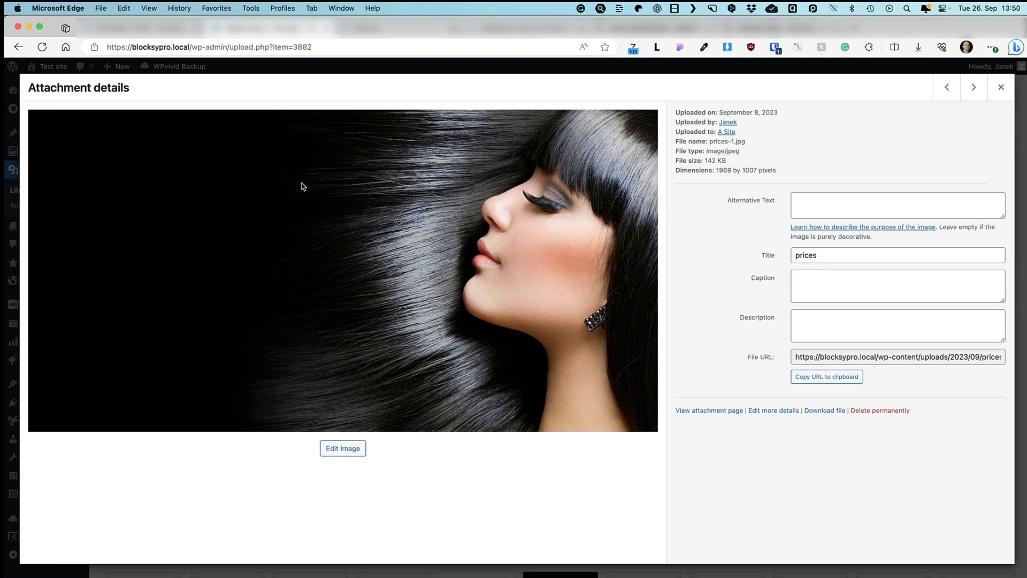
- Flip the black-hair image horizontally in the image editor and save the edits
{"action": "left_click", "coordinate": [343, 449]}
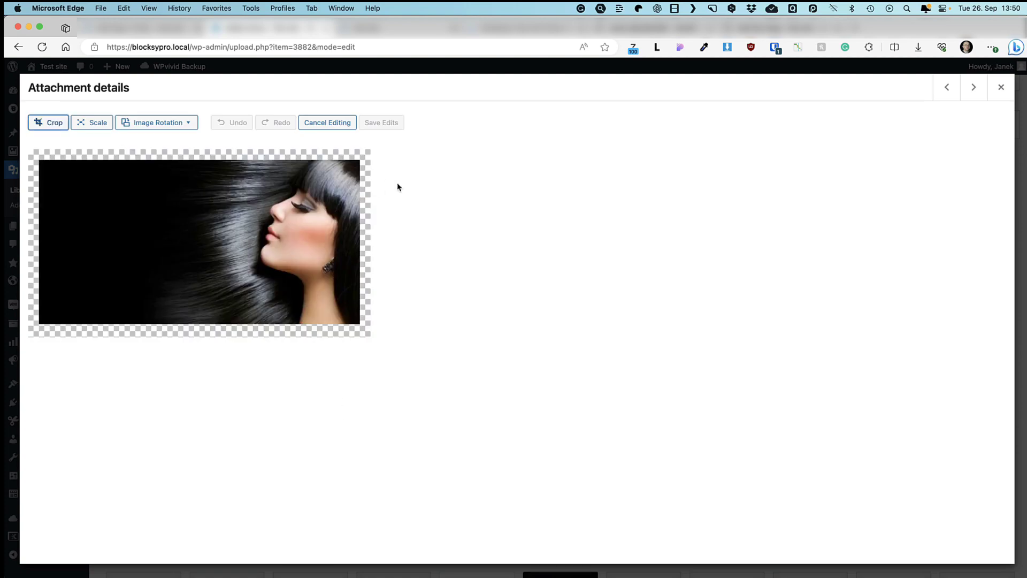
{"action": "left_click", "coordinate": [50, 124]}
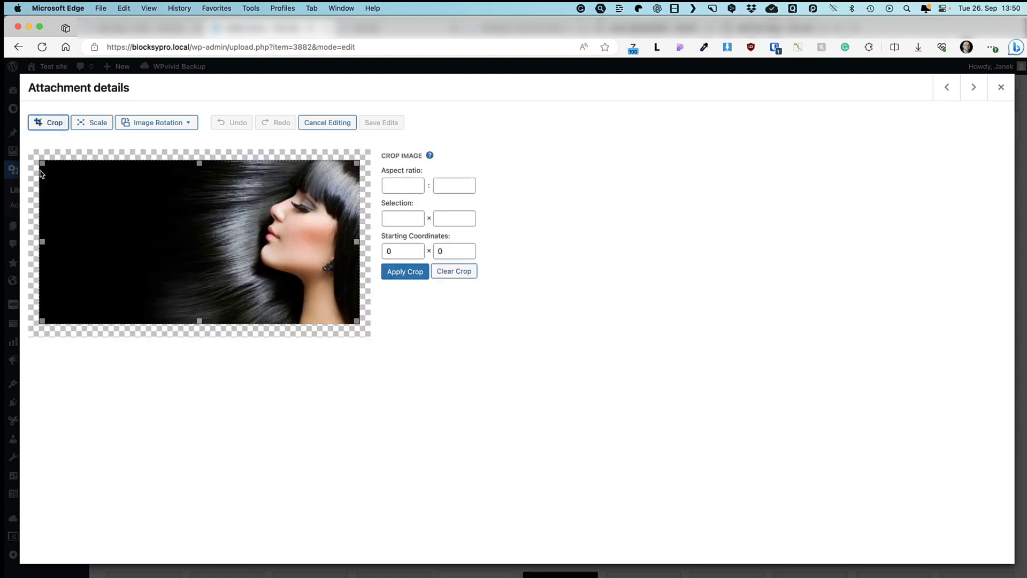
{"action": "left_click", "coordinate": [98, 124]}
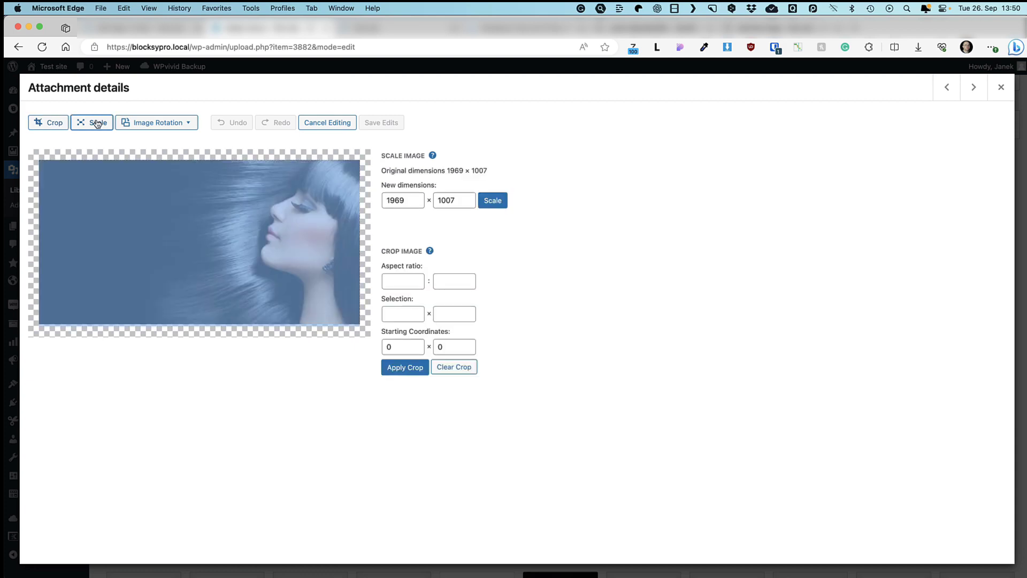
{"action": "left_click", "coordinate": [163, 124]}
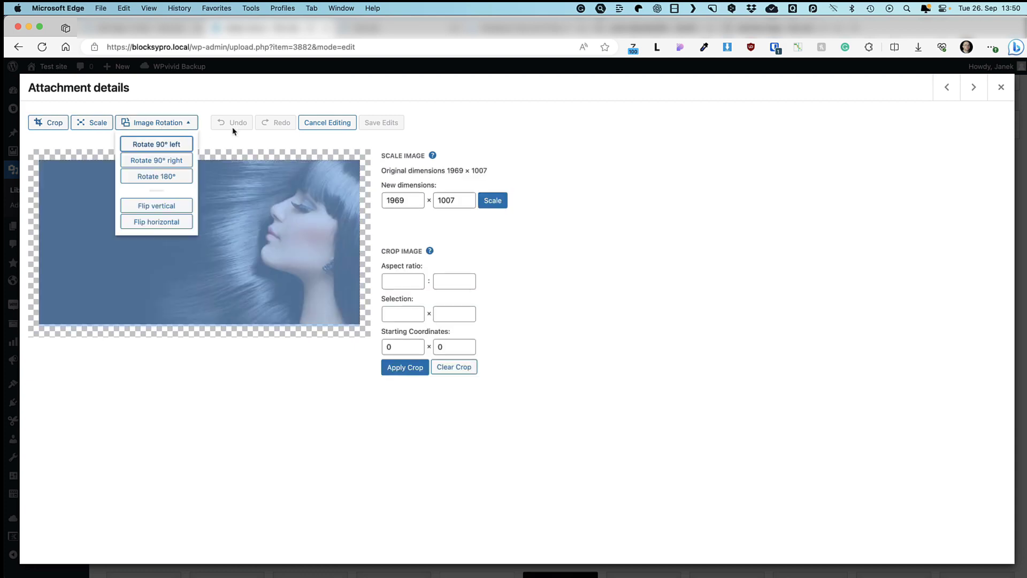
{"action": "left_click", "coordinate": [151, 205]}
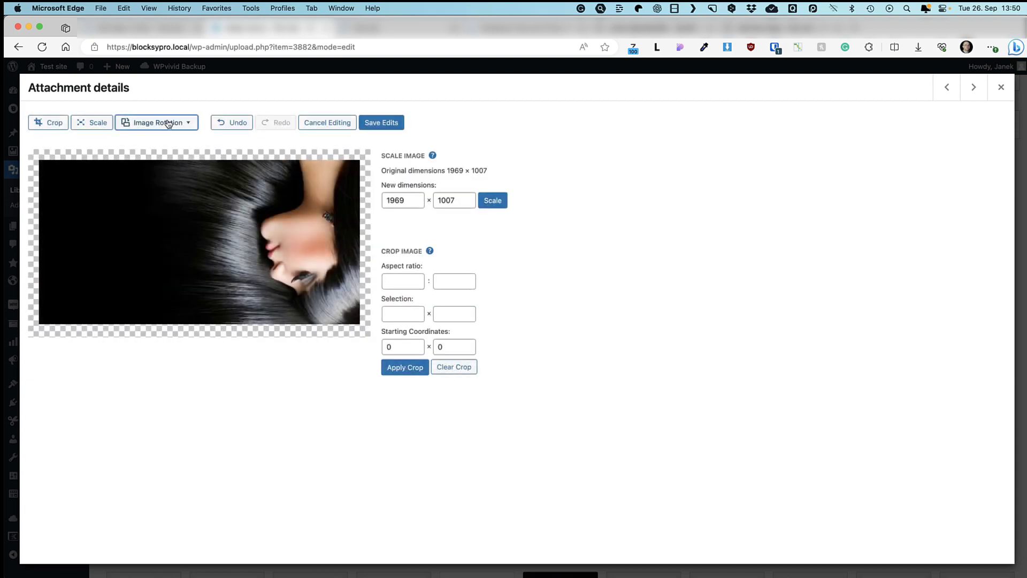
{"action": "left_click", "coordinate": [168, 123]}
{"action": "left_click", "coordinate": [159, 207]}
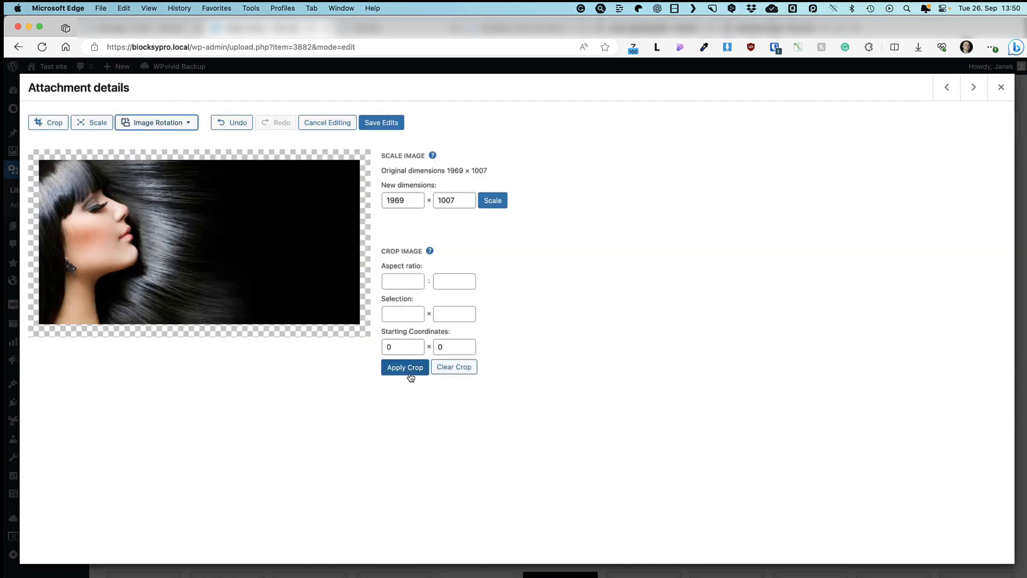
{"action": "left_click", "coordinate": [385, 122]}
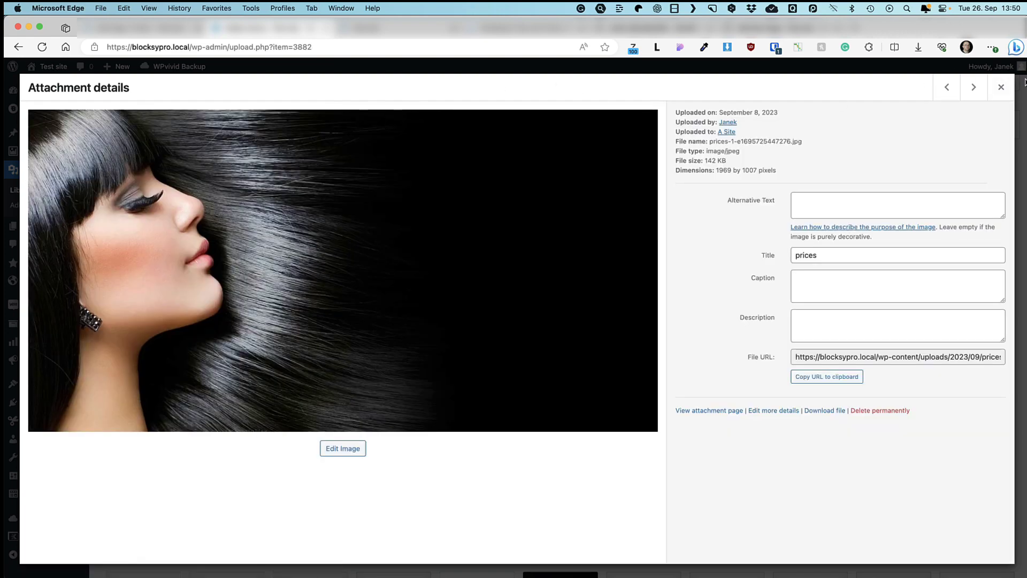
- Crop the image to an 866×1007 portrait ending at the woman's face, and save
{"action": "left_click", "coordinate": [348, 447]}
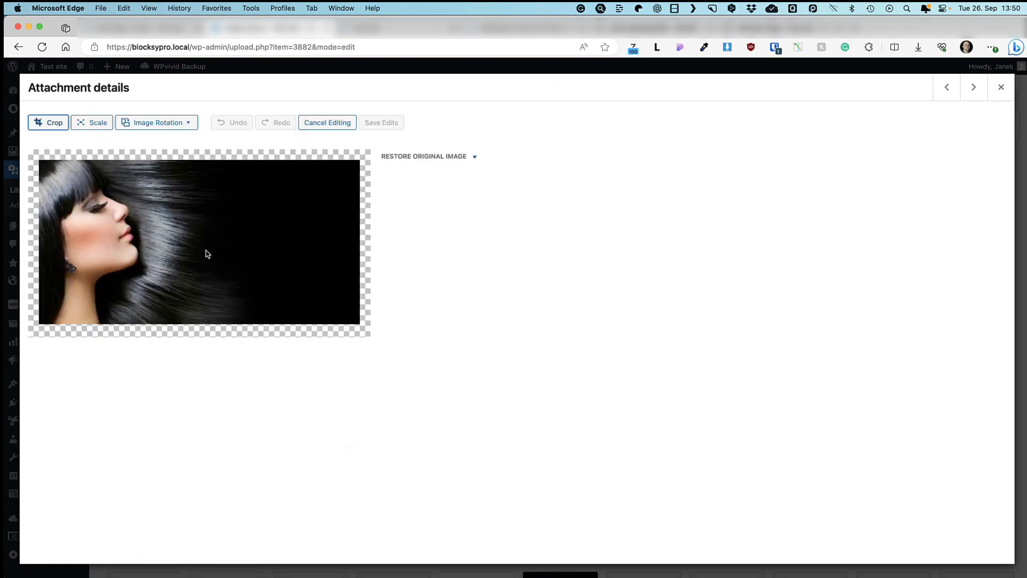
{"action": "left_click", "coordinate": [44, 122]}
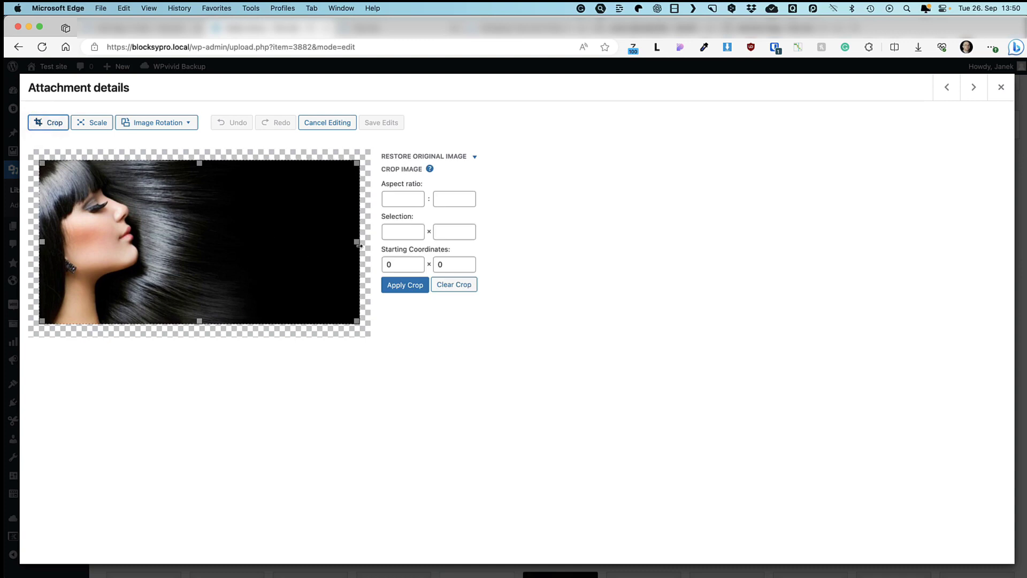
{"action": "left_click_drag", "start_coordinate": [346, 243], "coordinate": [178, 243]}
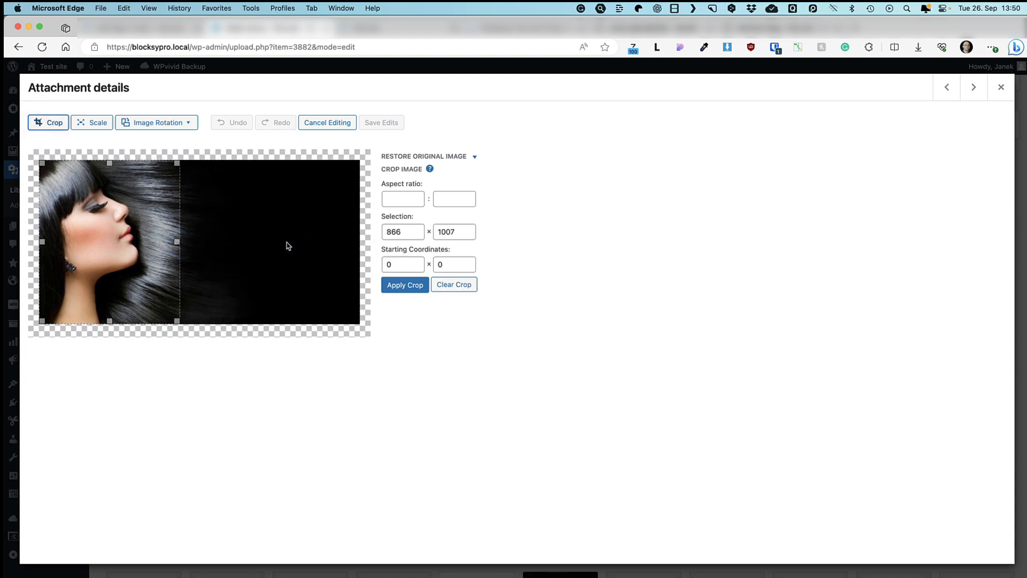
{"action": "left_click", "coordinate": [405, 286]}
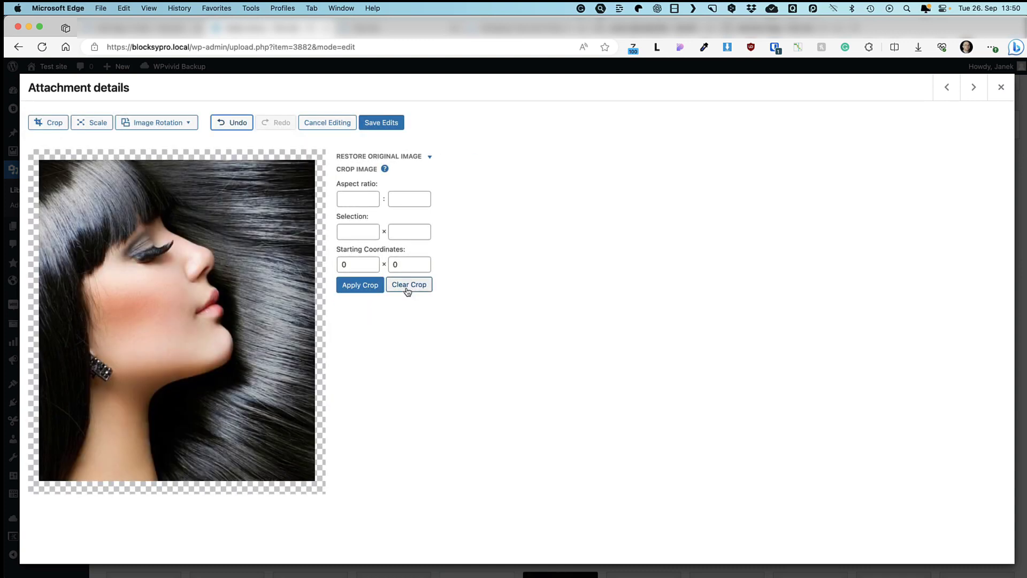
{"action": "left_click", "coordinate": [390, 124]}
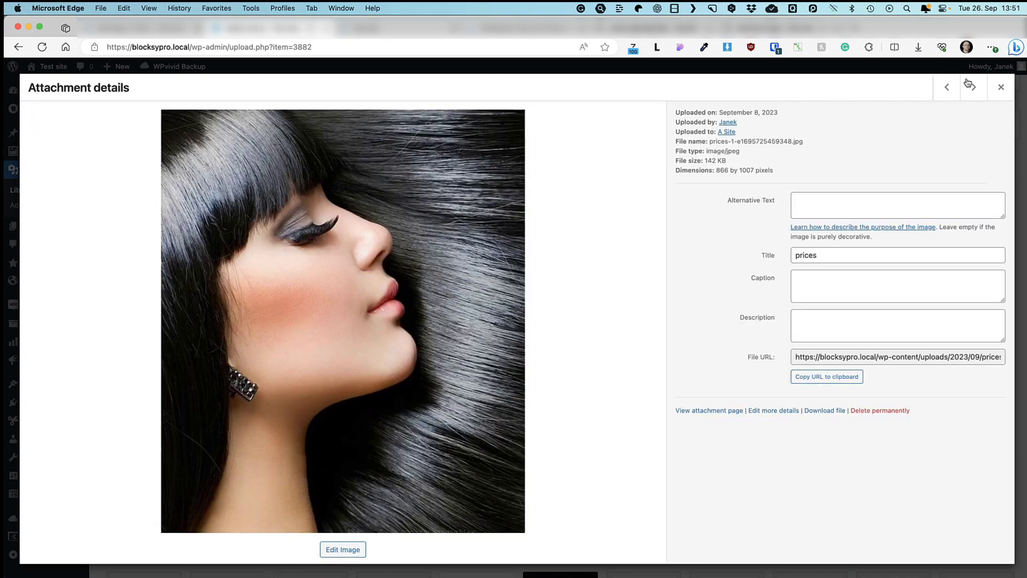
- Close the Attachment details modal to return to the Media Library grid
{"action": "left_click", "coordinate": [1001, 87]}
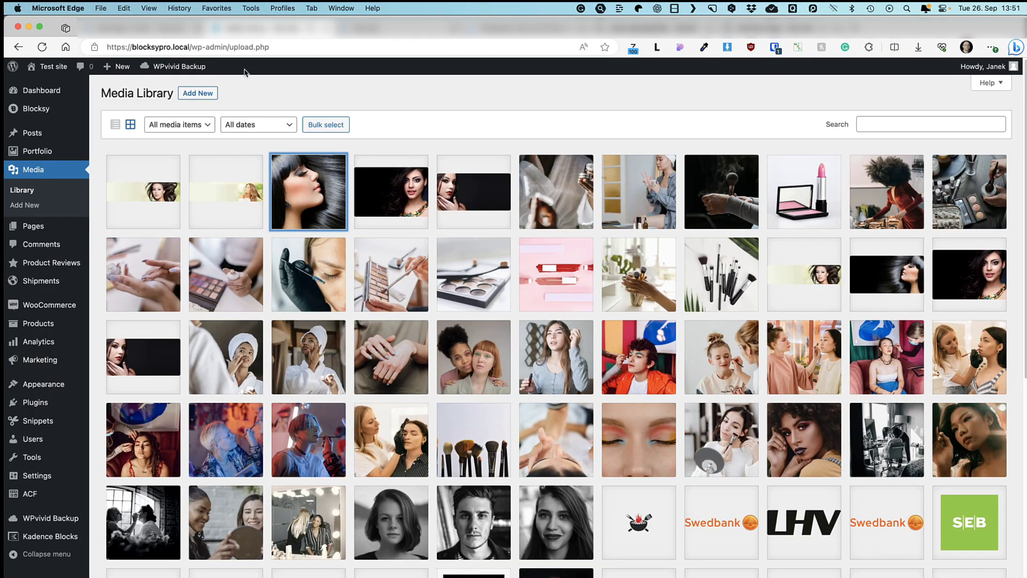